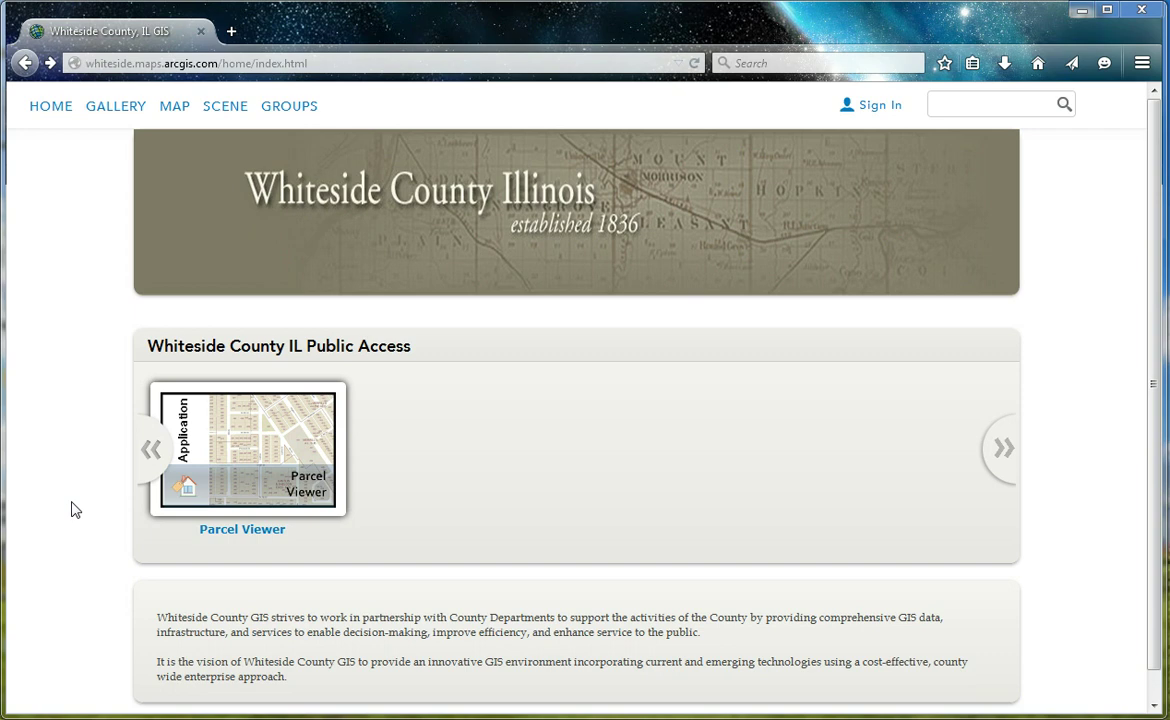
- Open the Parcel Viewer application and try zooming the county map in and out before restoring its default extent
{"action": "left_click", "coordinate": [226, 471]}
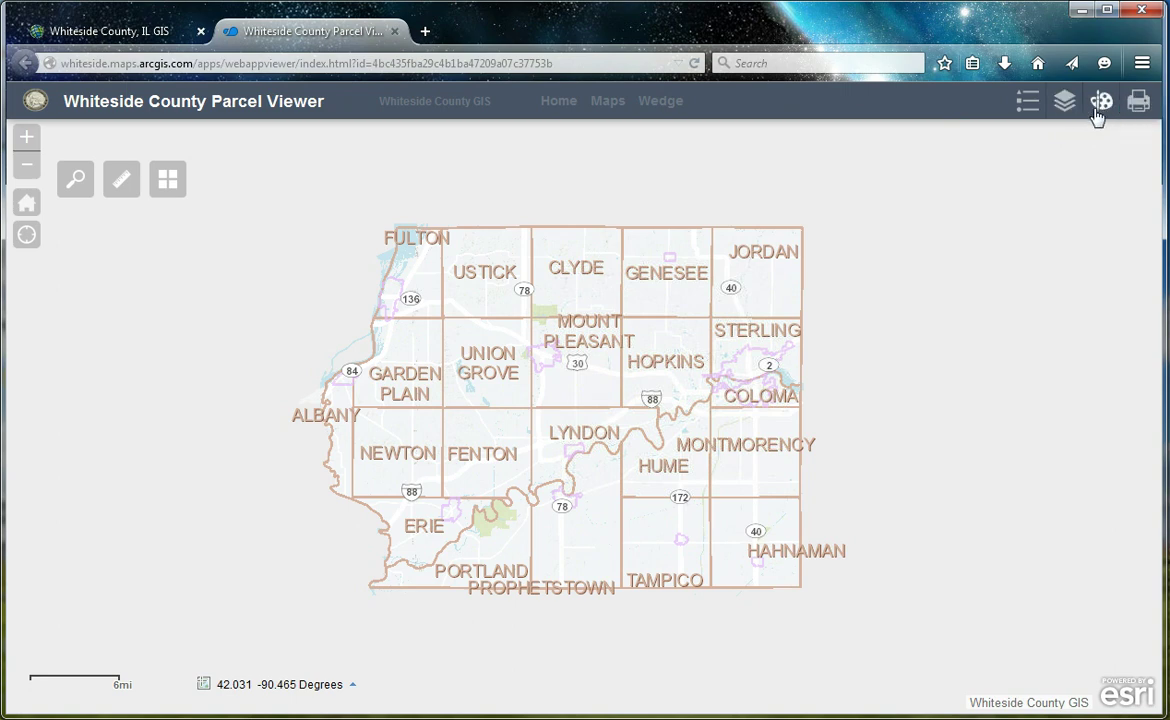
{"action": "left_click", "coordinate": [27, 140]}
{"action": "left_click", "coordinate": [27, 141]}
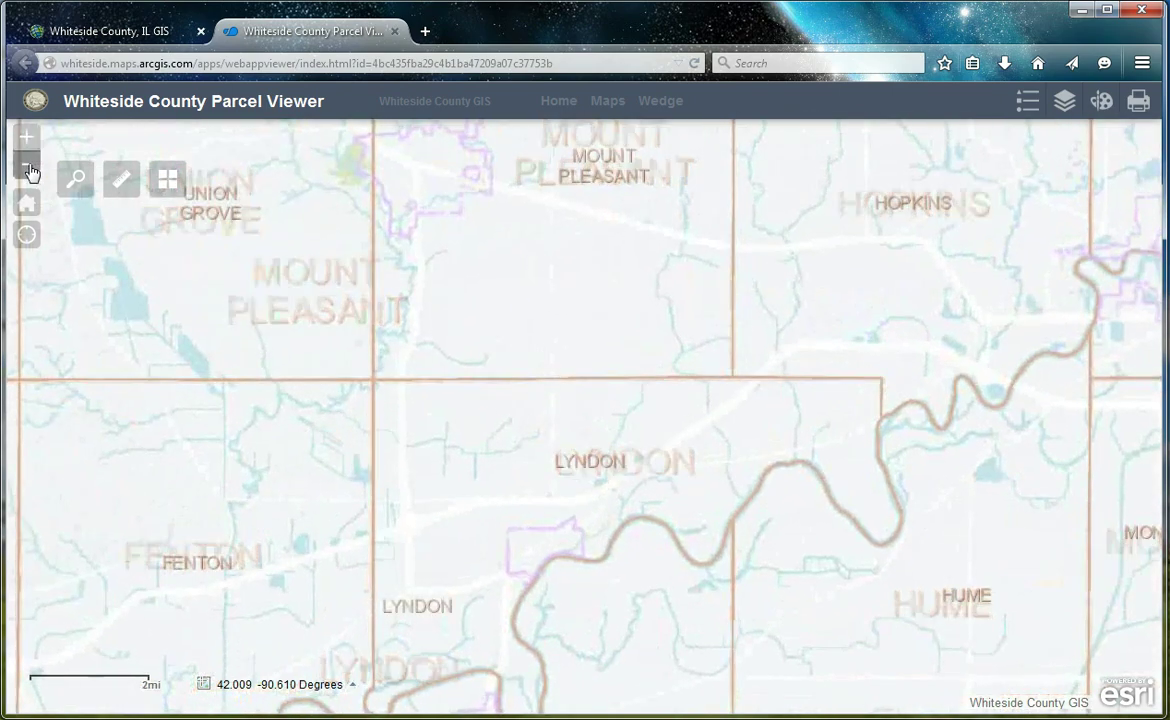
{"action": "left_click", "coordinate": [27, 165]}
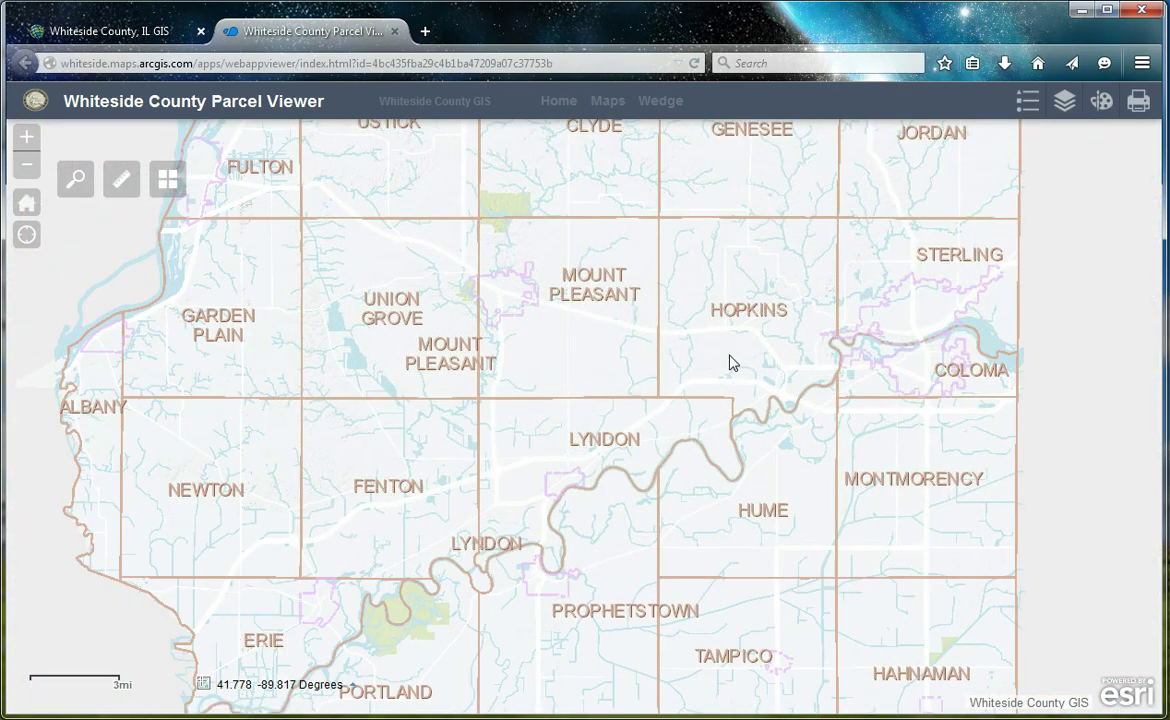
{"action": "scroll", "coordinate": [730, 363], "scroll_direction": "up", "scroll_amount": 3}
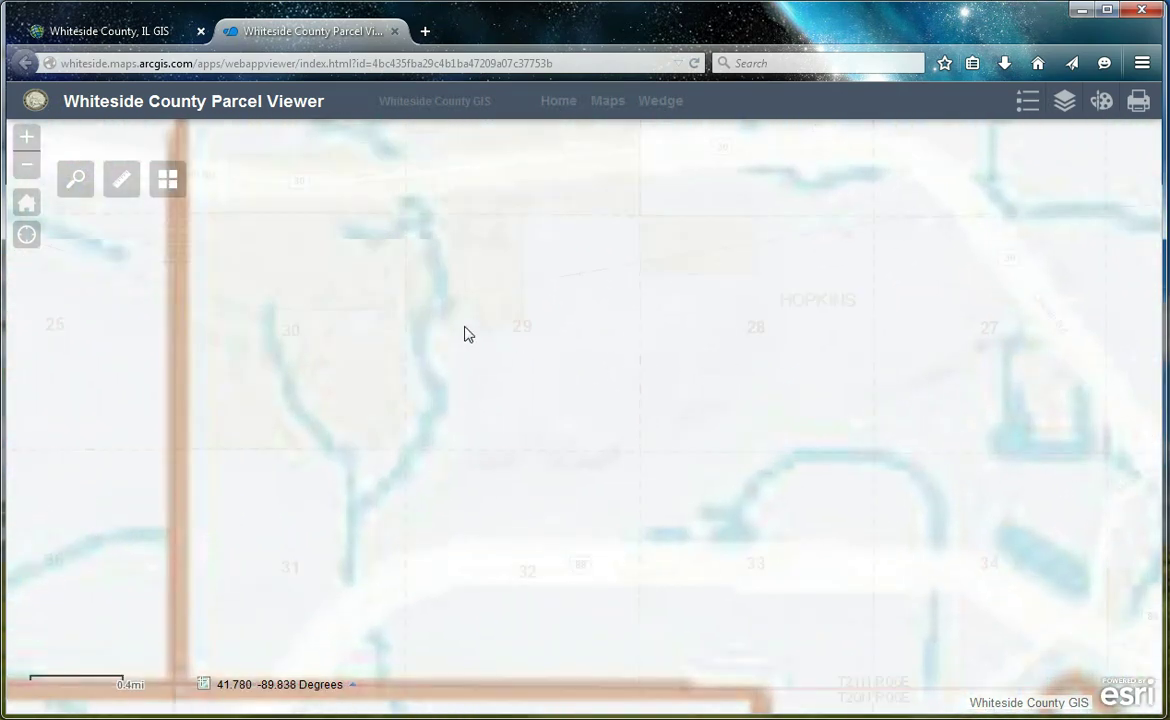
{"action": "scroll", "coordinate": [465, 333], "scroll_direction": "down", "scroll_amount": 3}
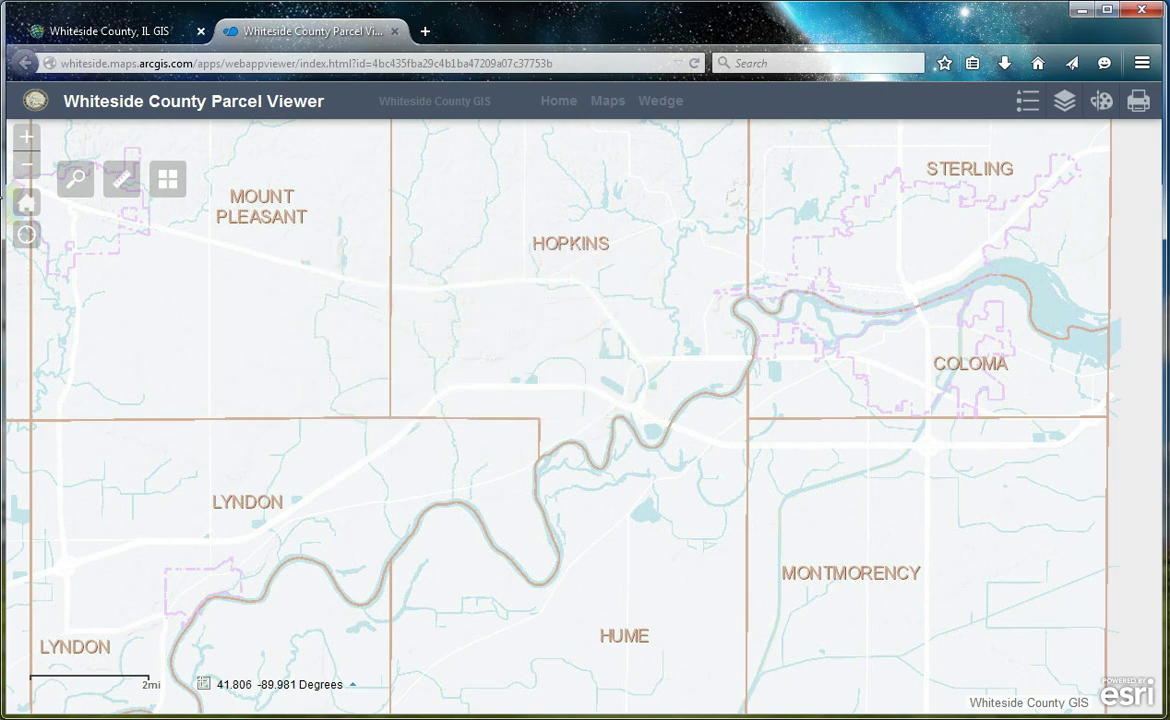
{"action": "left_click", "coordinate": [24, 205]}
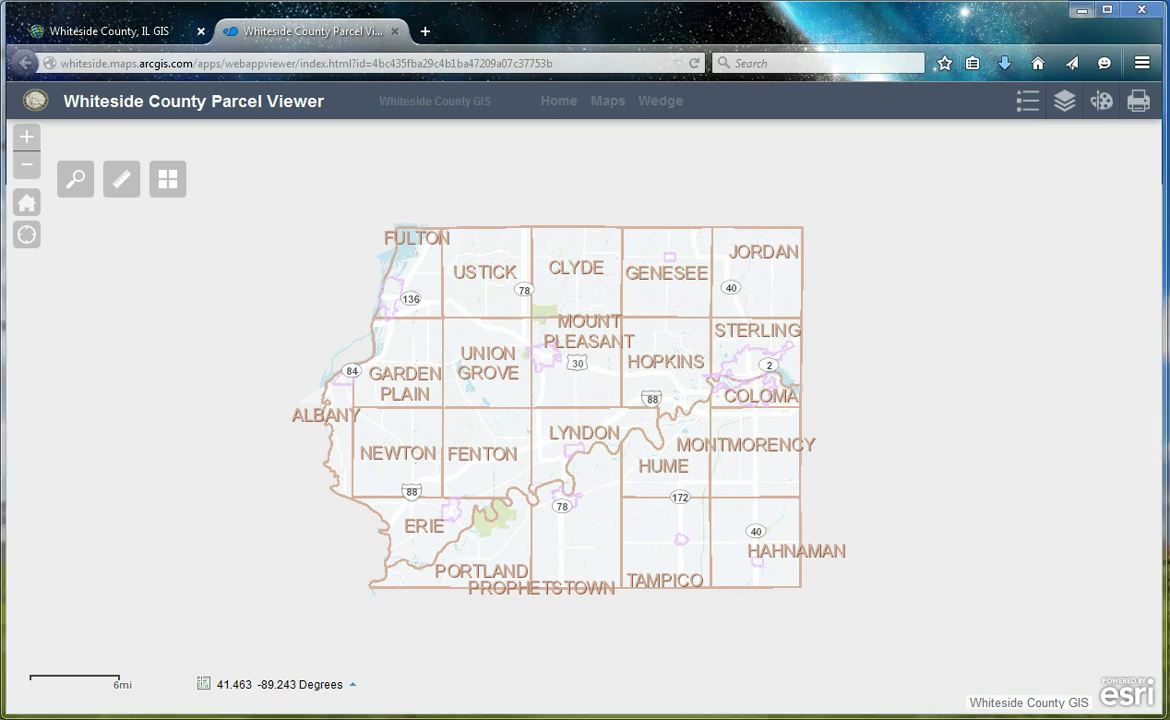
- Search for a parcel by PIN using the prefilled parcel identification number, and clear the results
{"action": "left_click", "coordinate": [65, 190]}
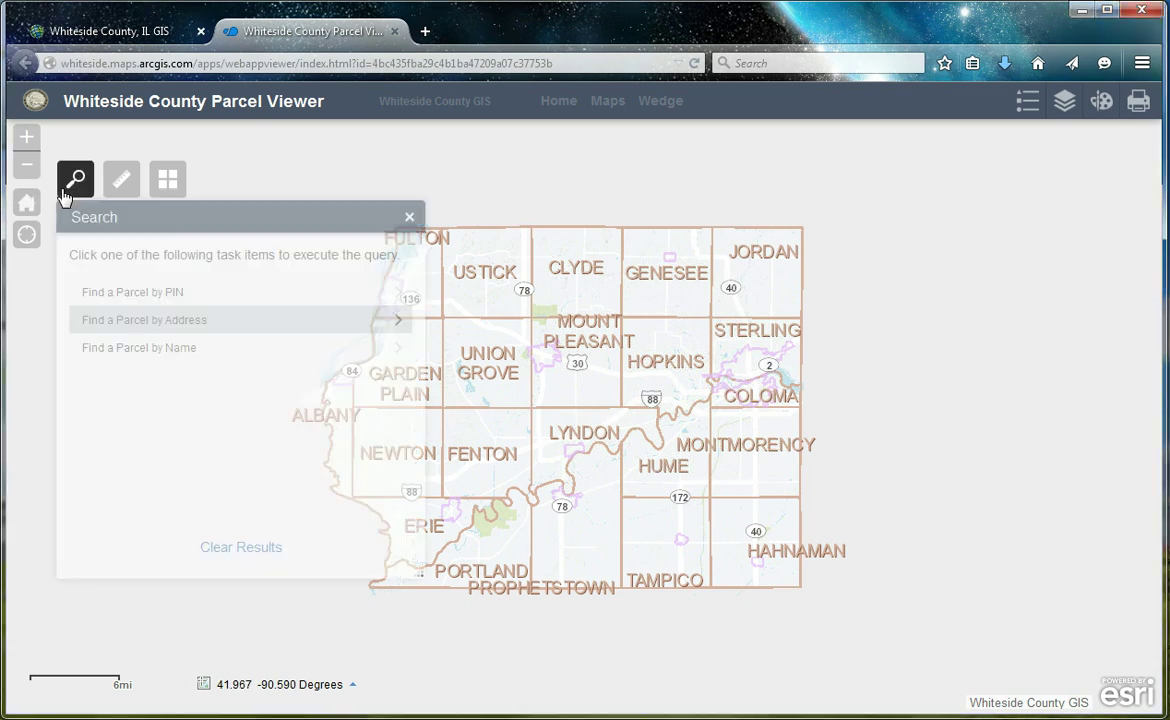
{"action": "left_click", "coordinate": [241, 336]}
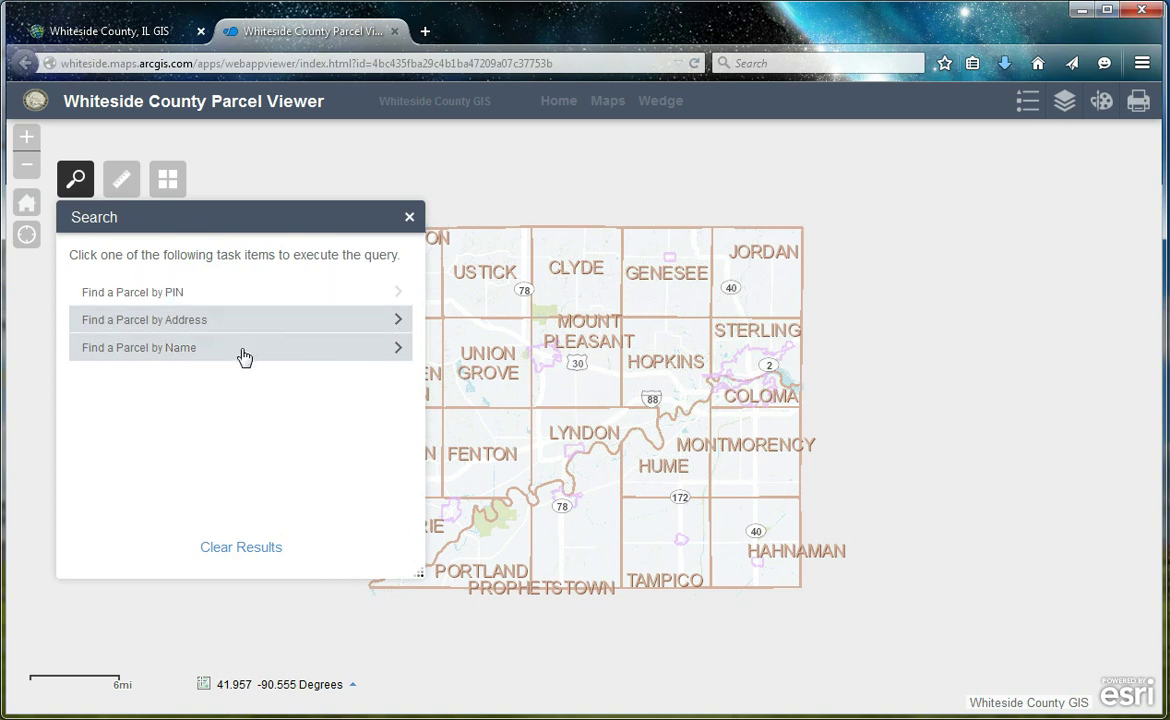
{"action": "left_click", "coordinate": [244, 302]}
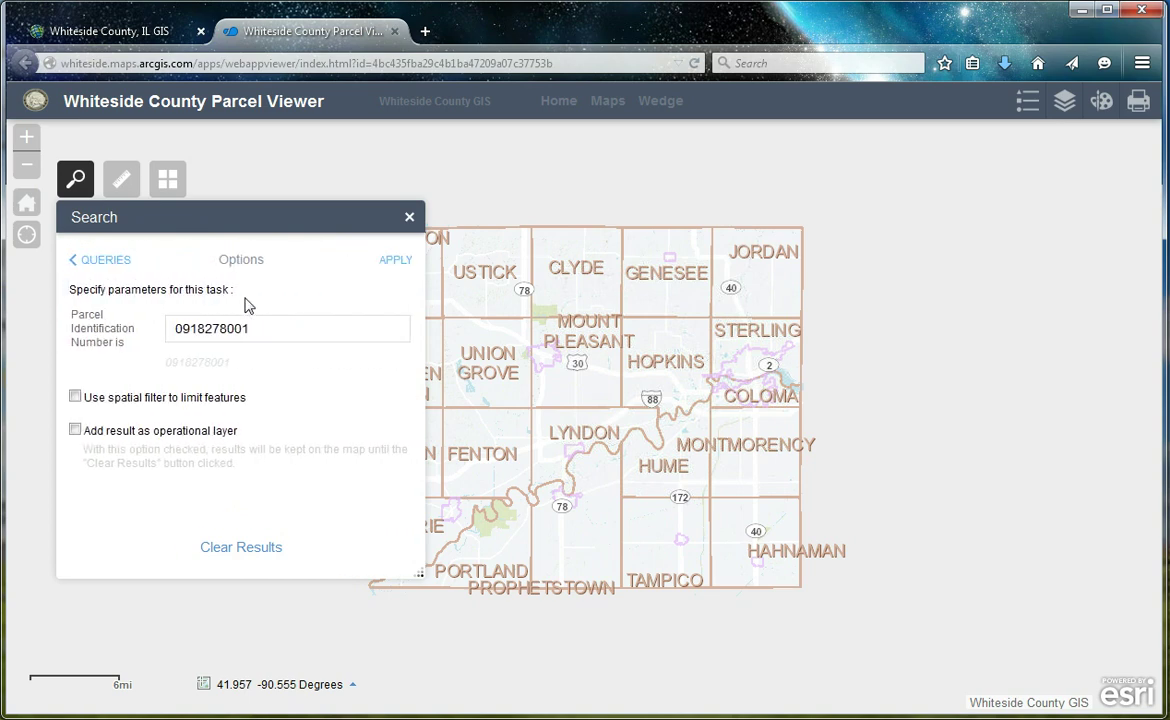
{"action": "left_click", "coordinate": [269, 324]}
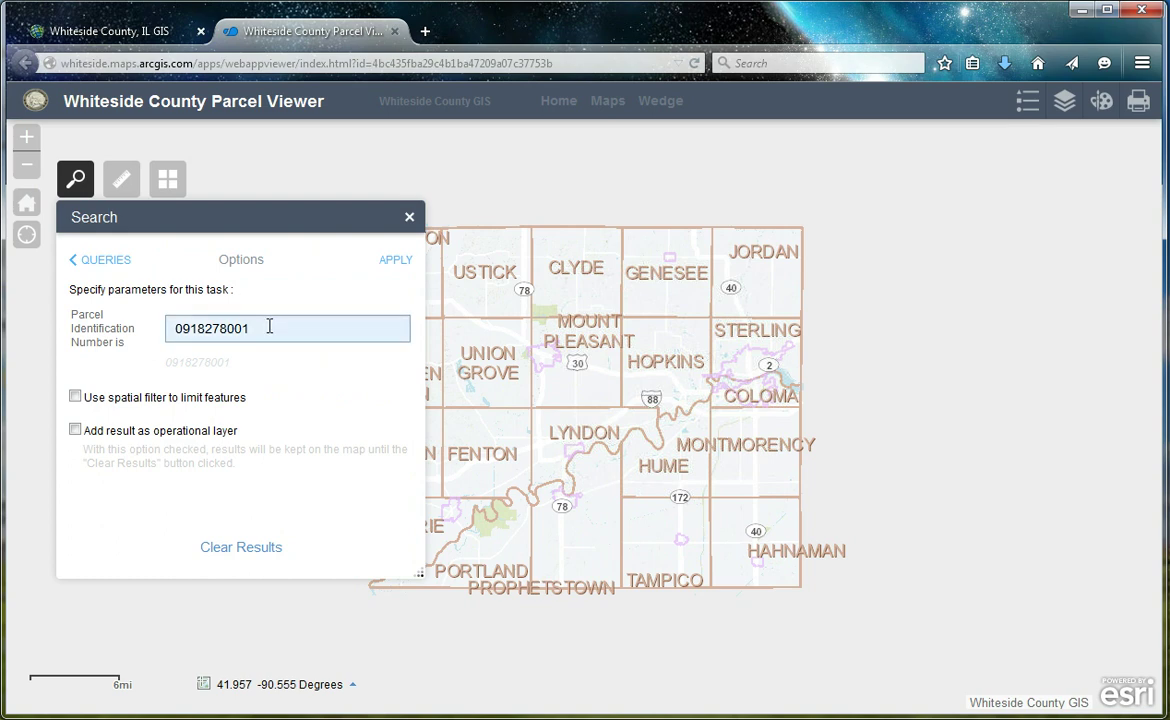
{"action": "left_click", "coordinate": [395, 261]}
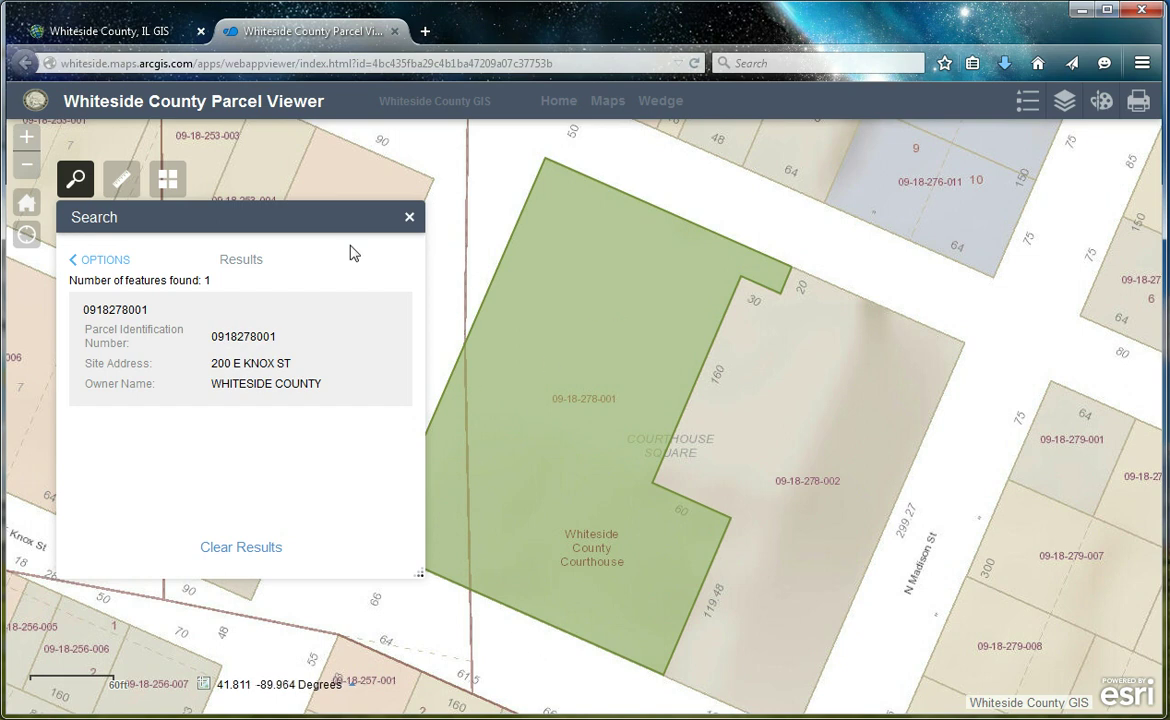
{"action": "left_click", "coordinate": [256, 555]}
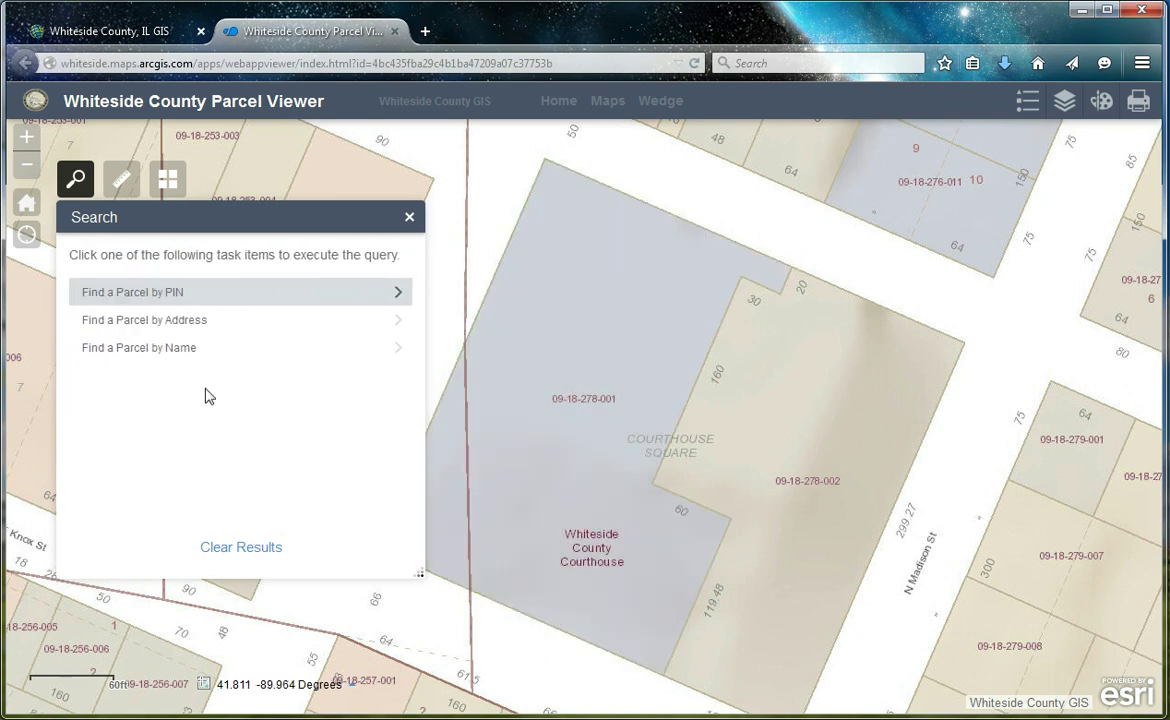
- Search for a parcel by address using the prefilled site address, and clear the results
{"action": "left_click", "coordinate": [182, 324]}
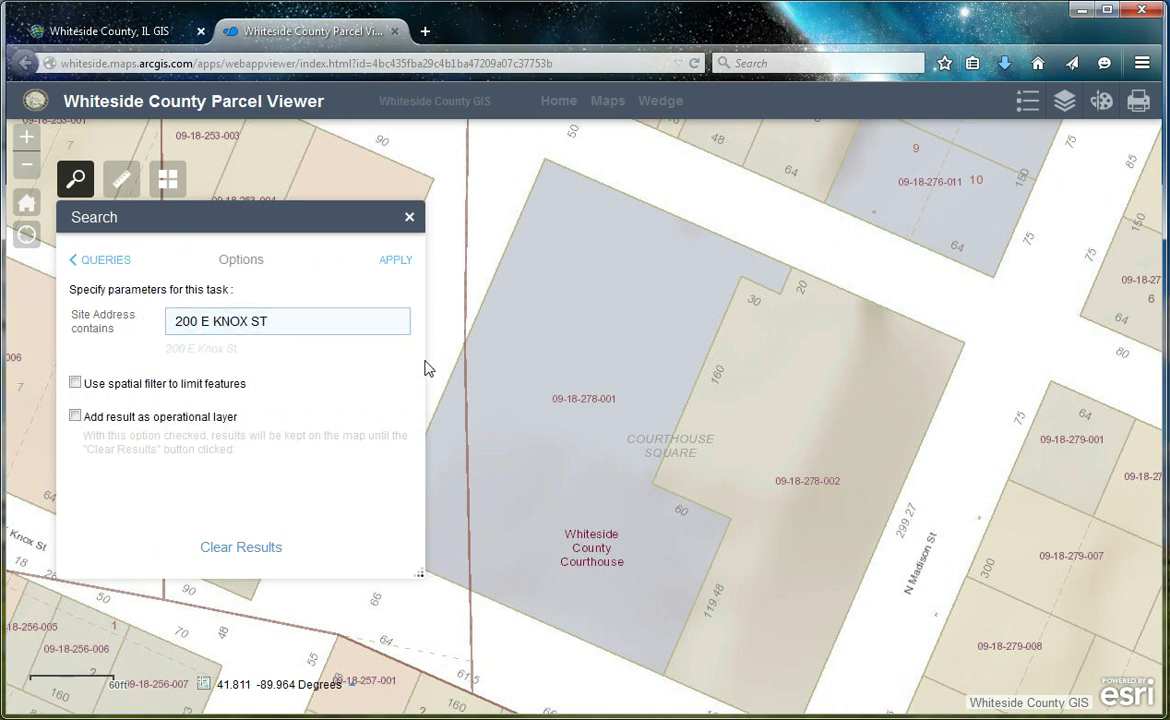
{"action": "scroll", "coordinate": [710, 574], "scroll_direction": "down", "scroll_amount": 2}
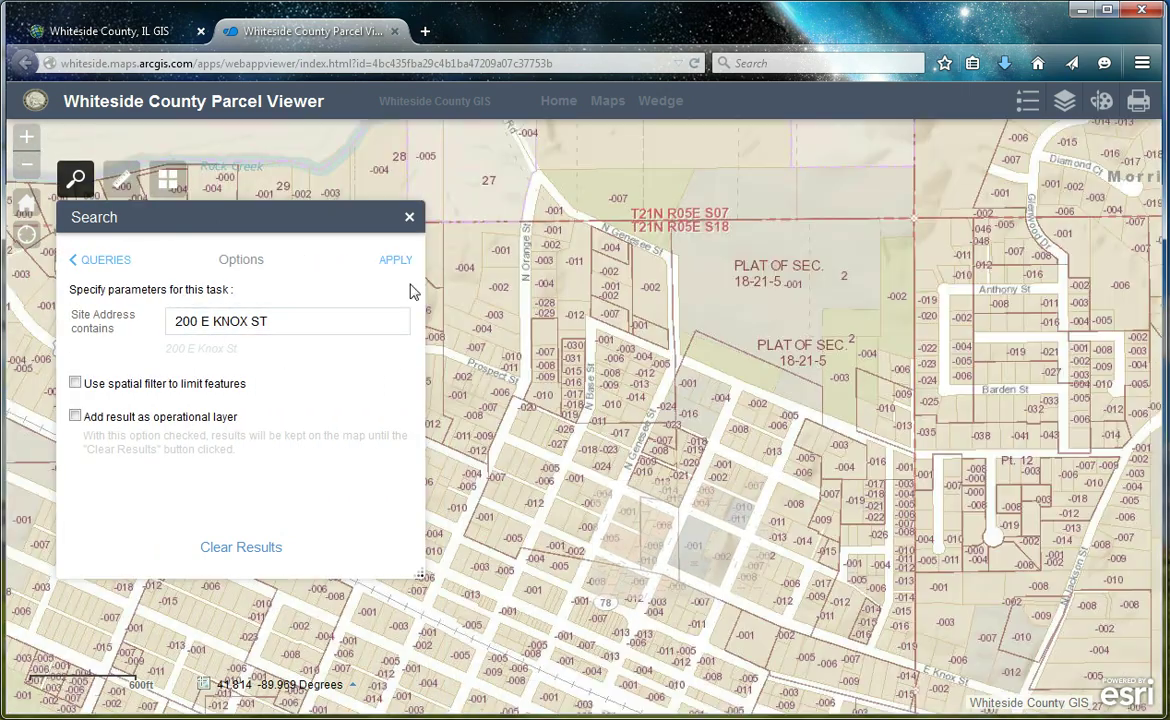
{"action": "left_click", "coordinate": [396, 264]}
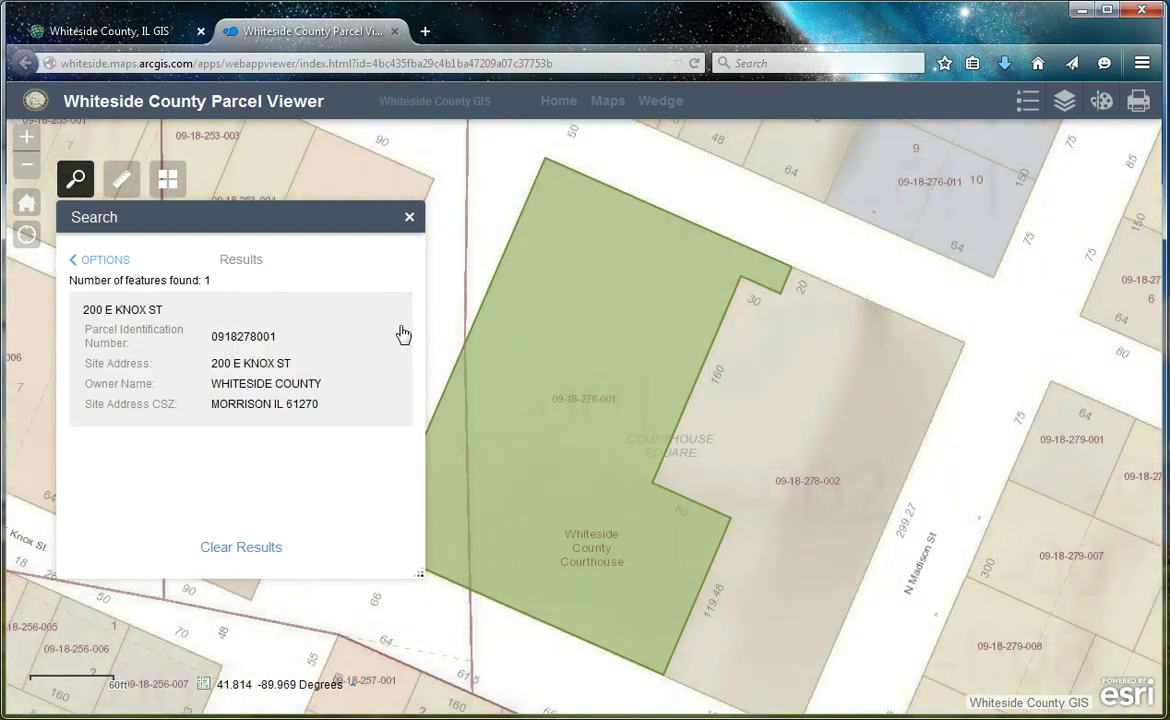
{"action": "left_click", "coordinate": [244, 550]}
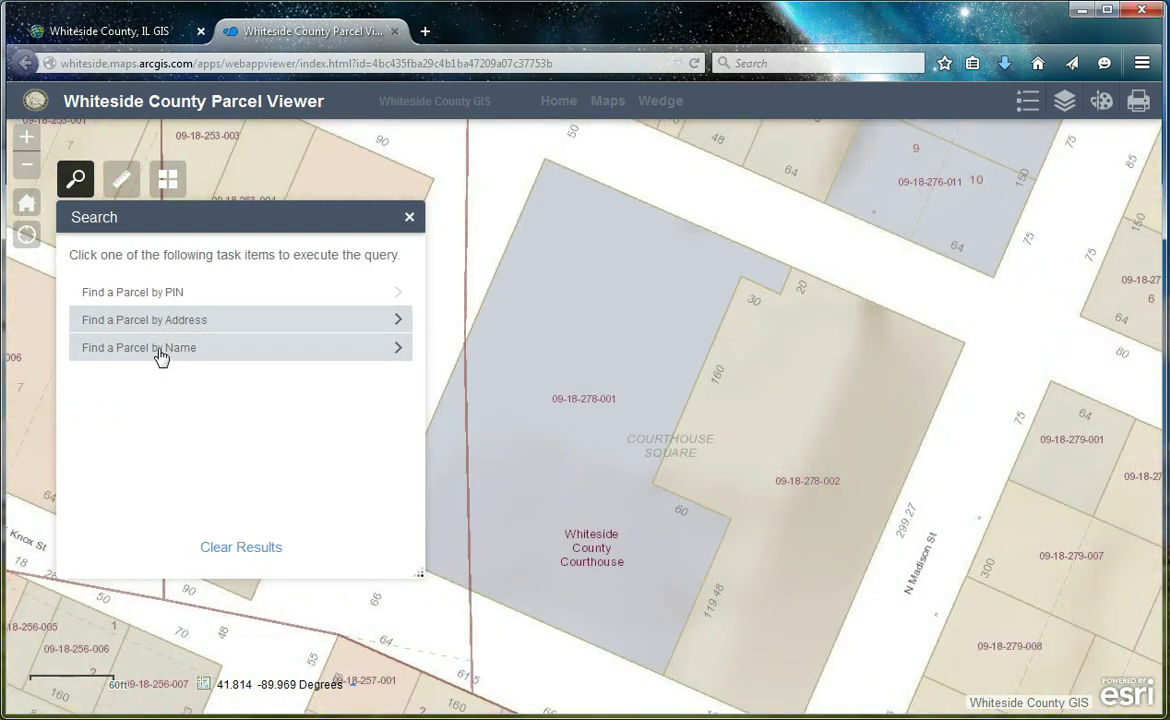
- Search for parcels by the prefilled owner name, inspect the first match on the map, and clear the results
{"action": "left_click", "coordinate": [160, 348]}
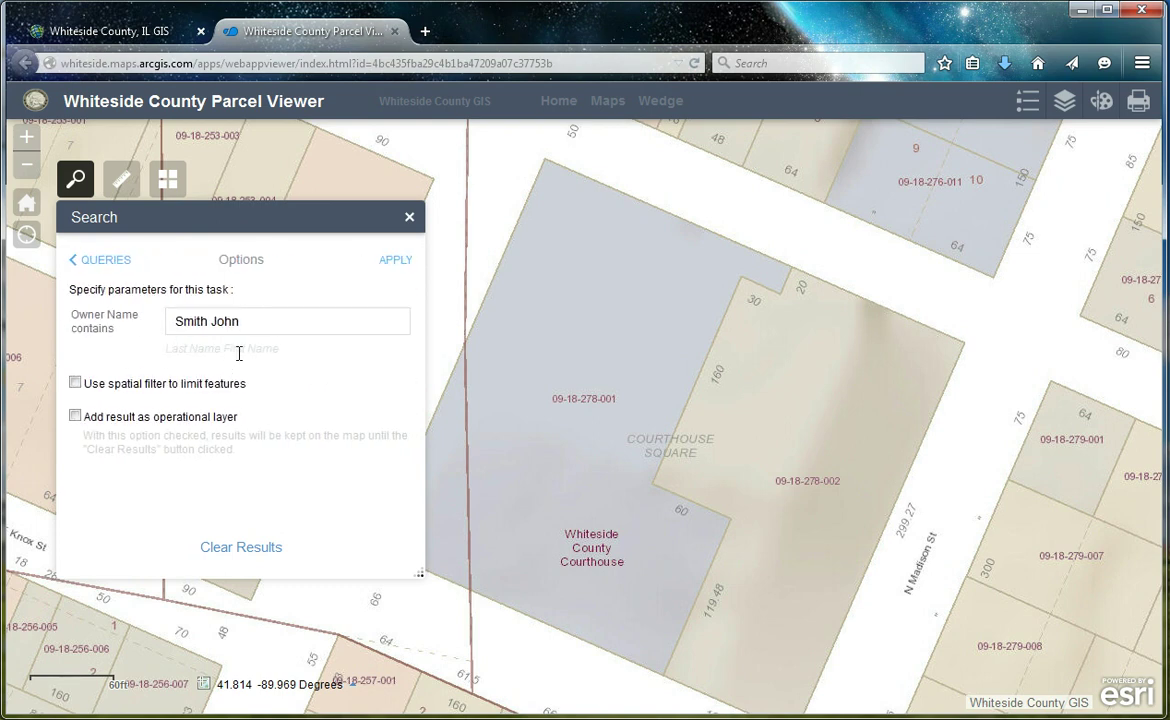
{"action": "left_click", "coordinate": [403, 266]}
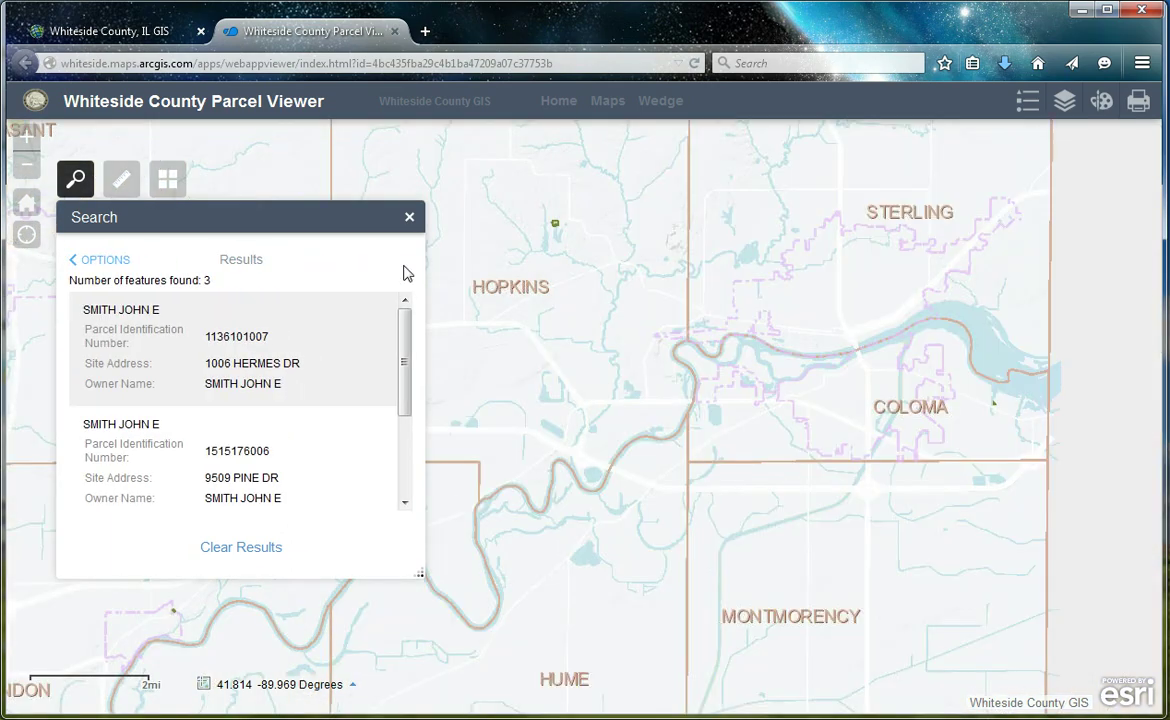
{"action": "left_click", "coordinate": [405, 503]}
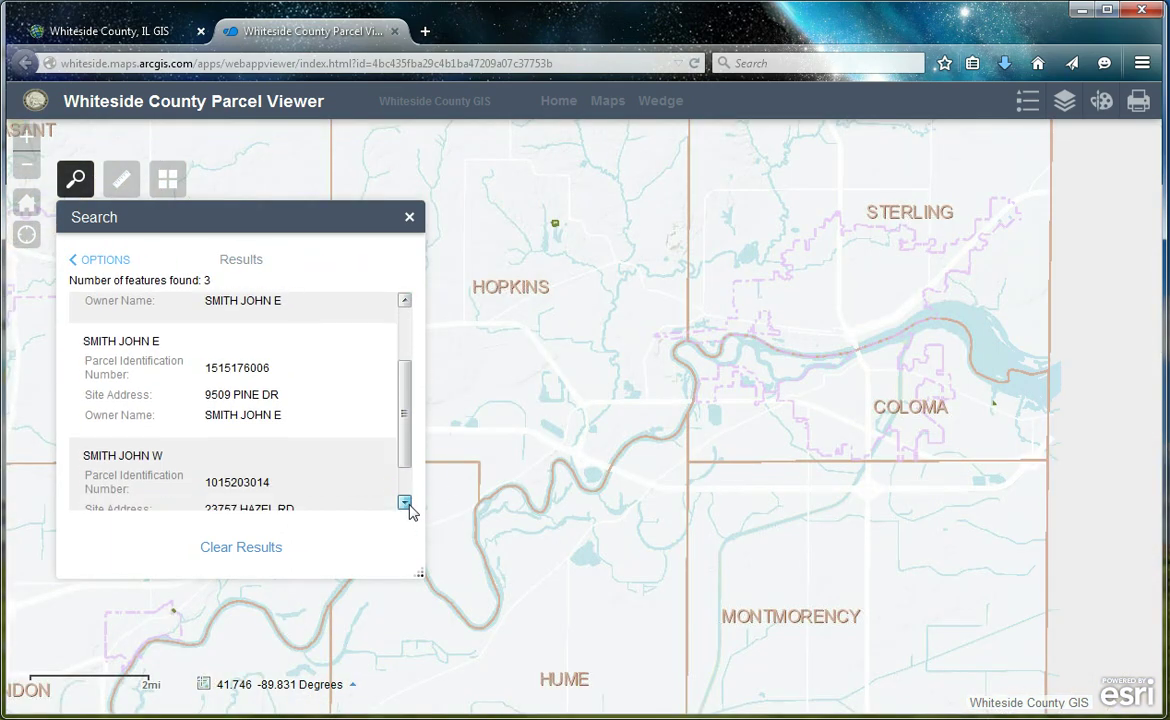
{"action": "left_click_drag", "start_coordinate": [403, 444], "coordinate": [405, 337]}
{"action": "left_click", "coordinate": [233, 337]}
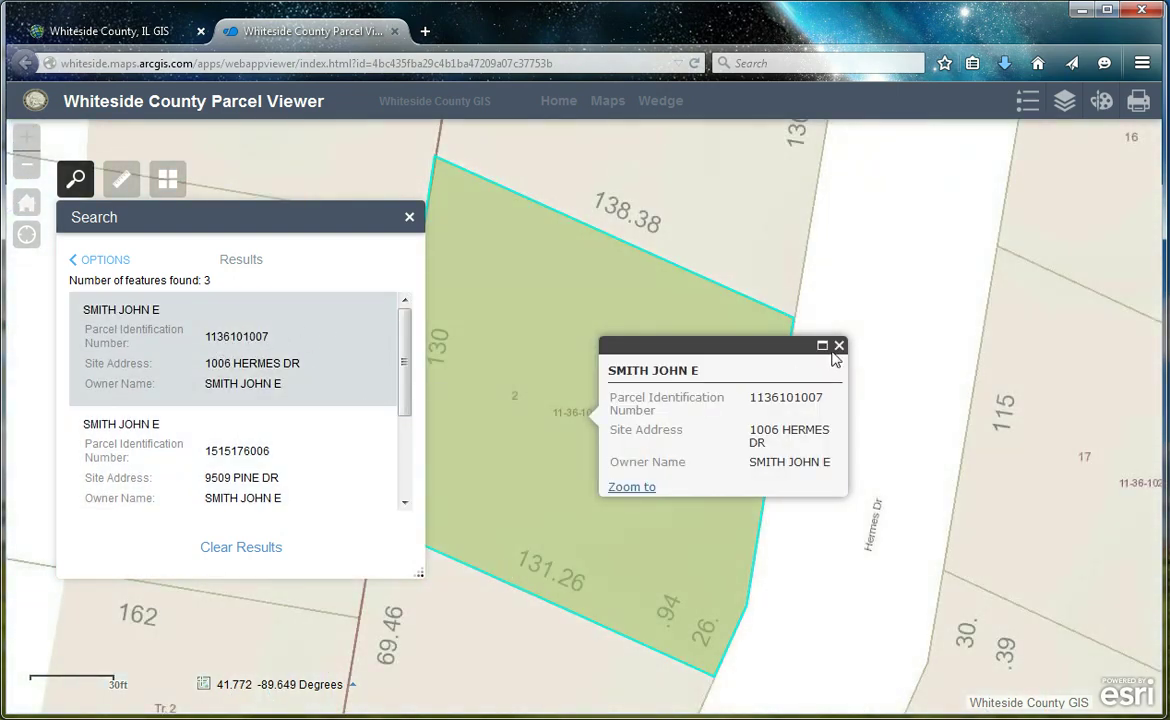
{"action": "left_click", "coordinate": [839, 346]}
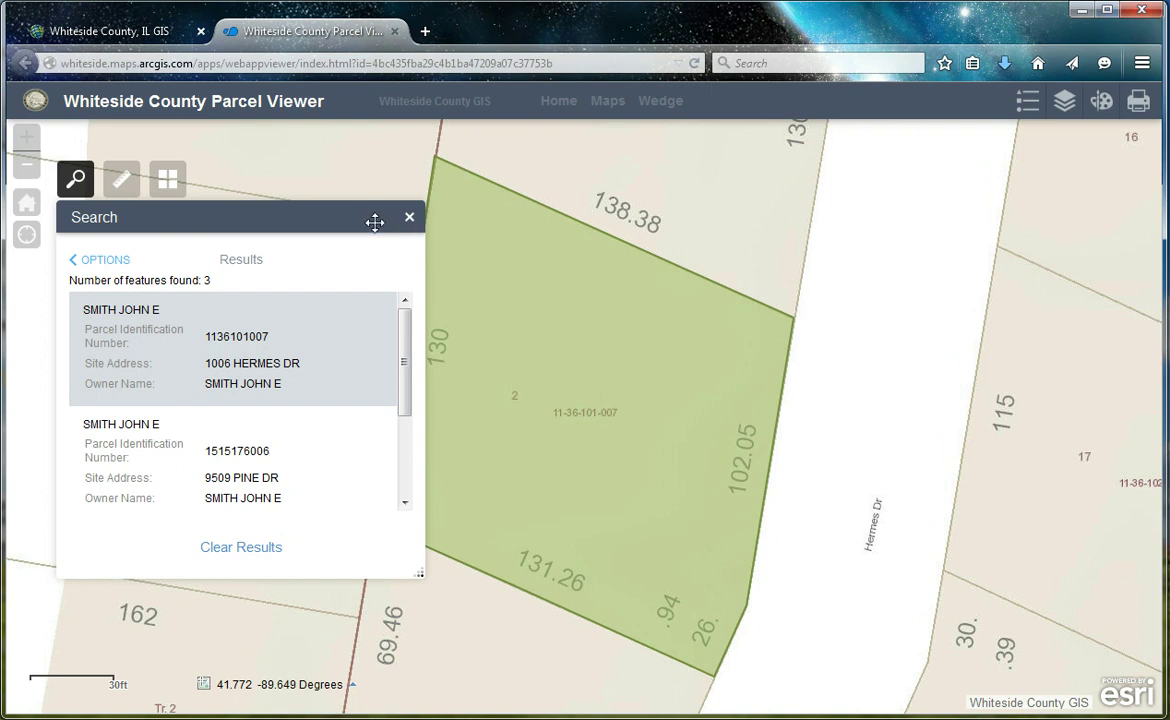
{"action": "left_click", "coordinate": [230, 551]}
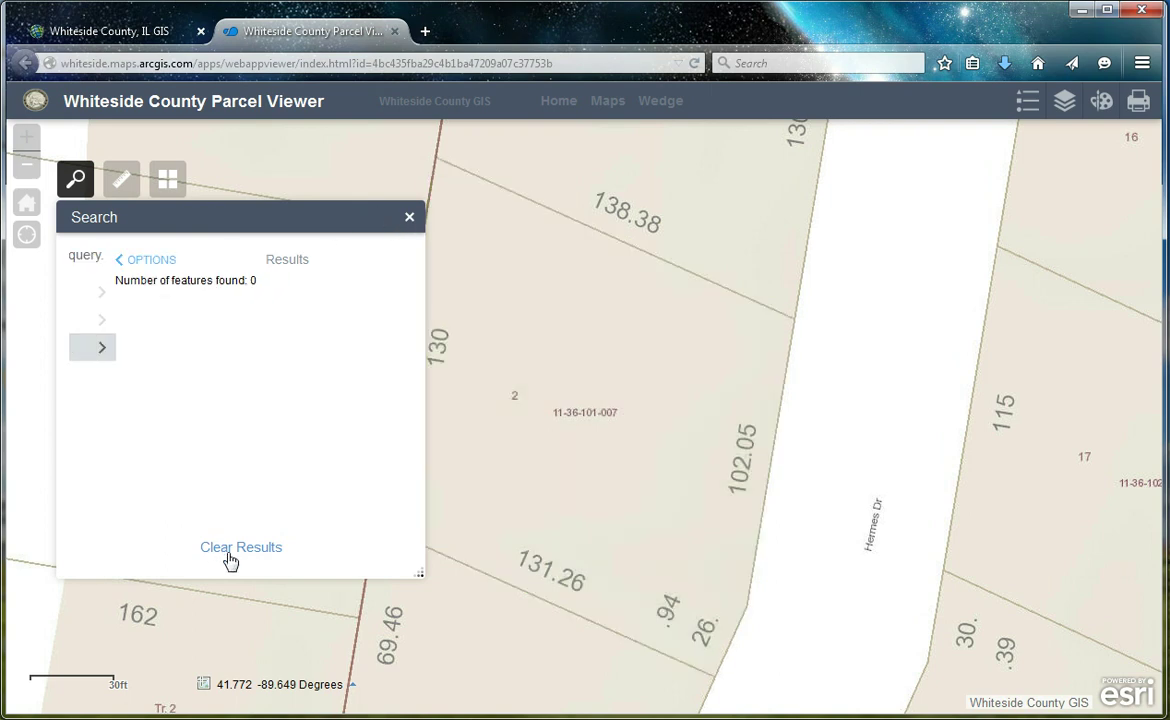
- Search for parcels whose site address contains "Knox", then close the search and restore the map's default extent
{"action": "left_click", "coordinate": [174, 321]}
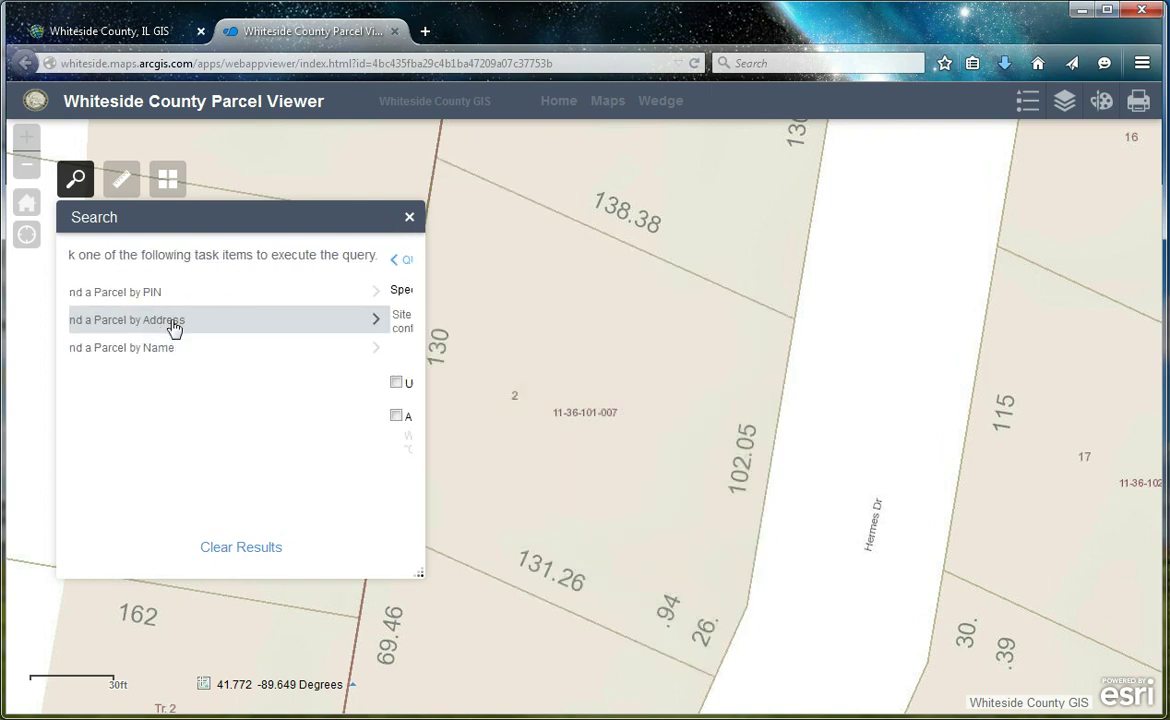
{"action": "left_click_drag", "start_coordinate": [270, 321], "coordinate": [113, 320]}
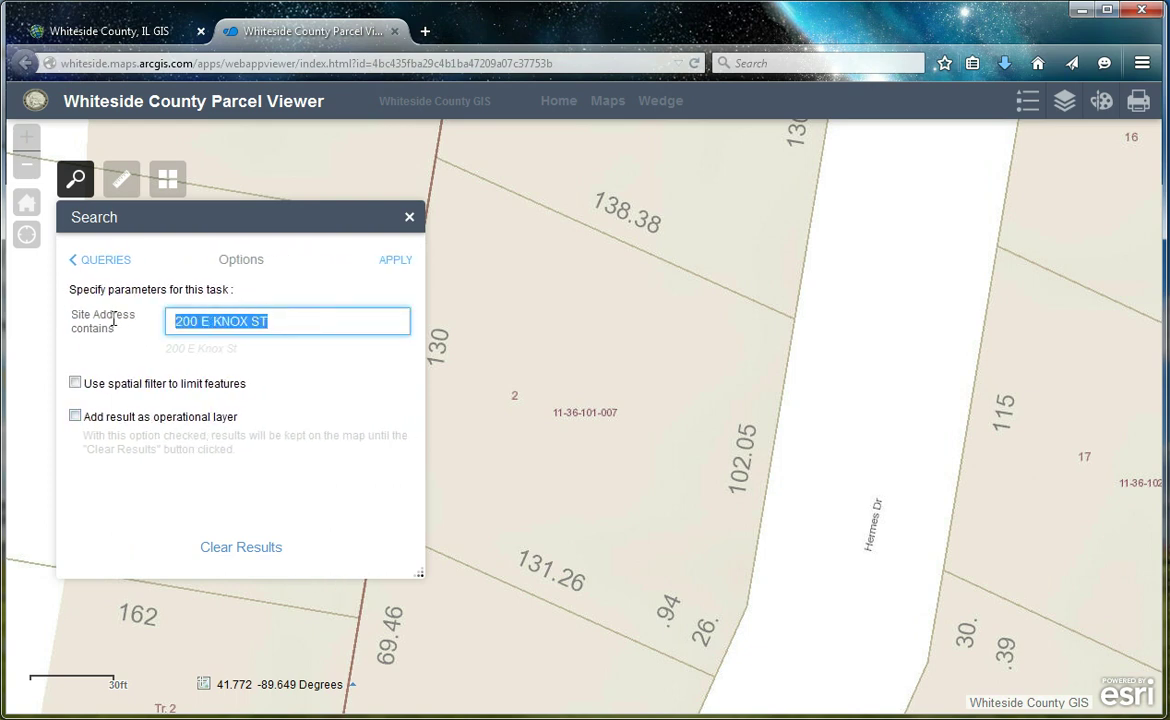
{"action": "type", "text": "Knox"}
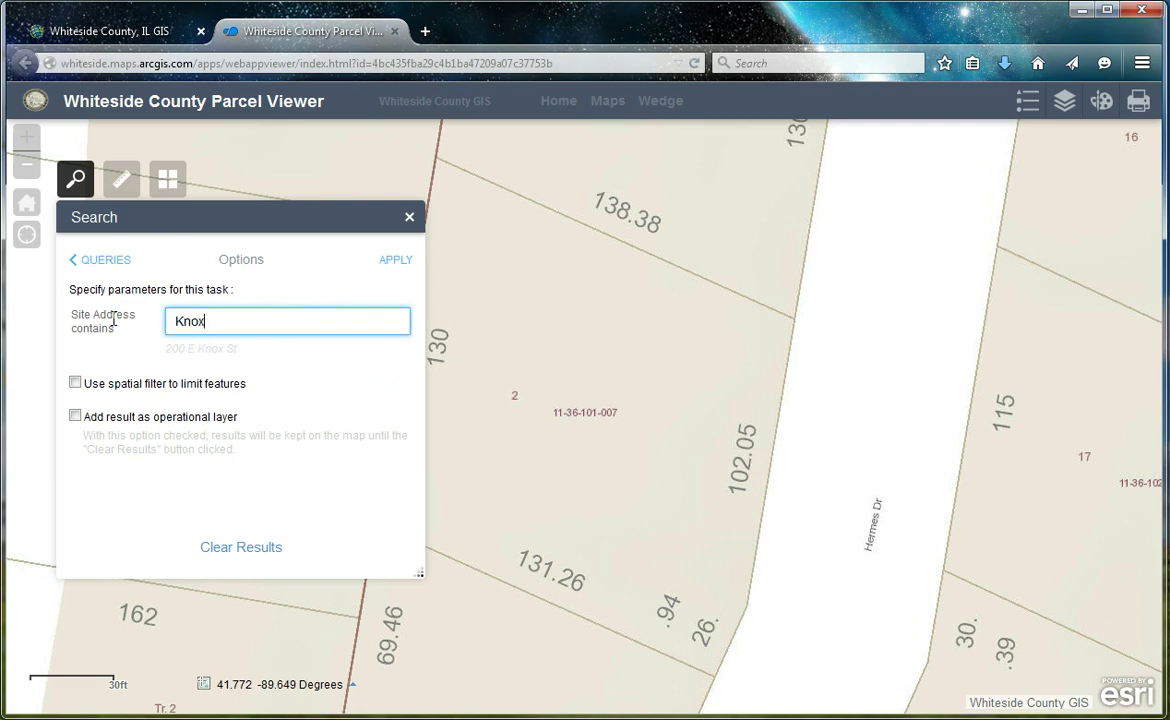
{"action": "left_click", "coordinate": [400, 261]}
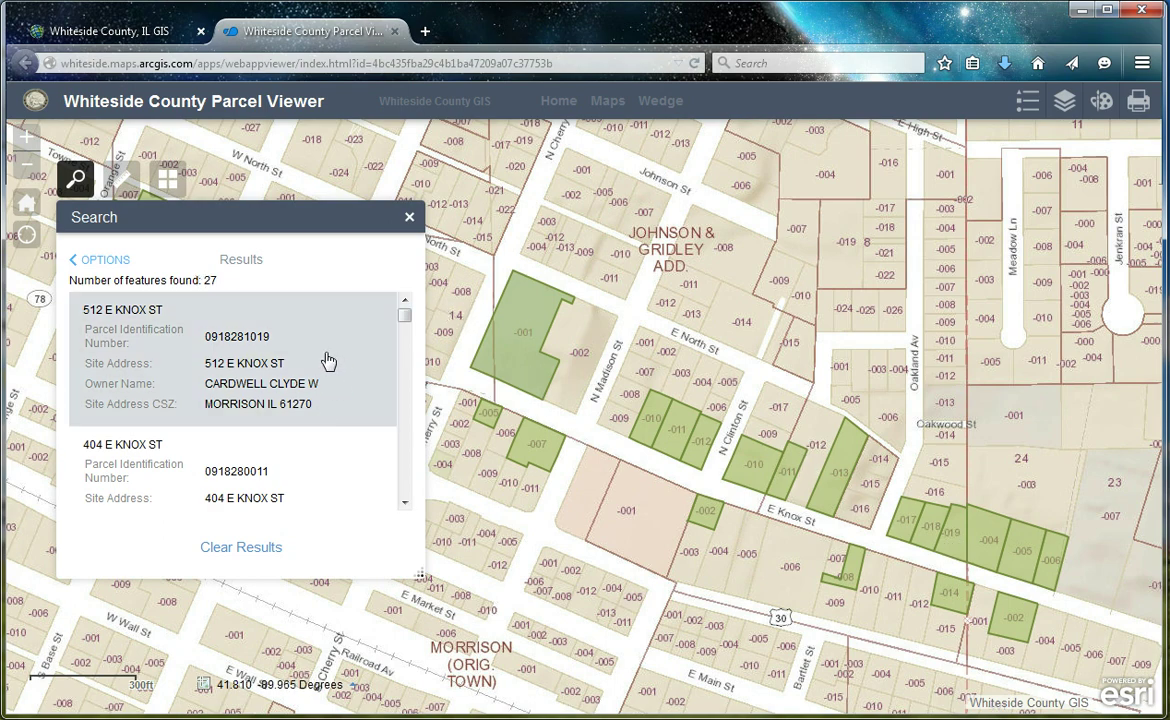
{"action": "left_click", "coordinate": [409, 218]}
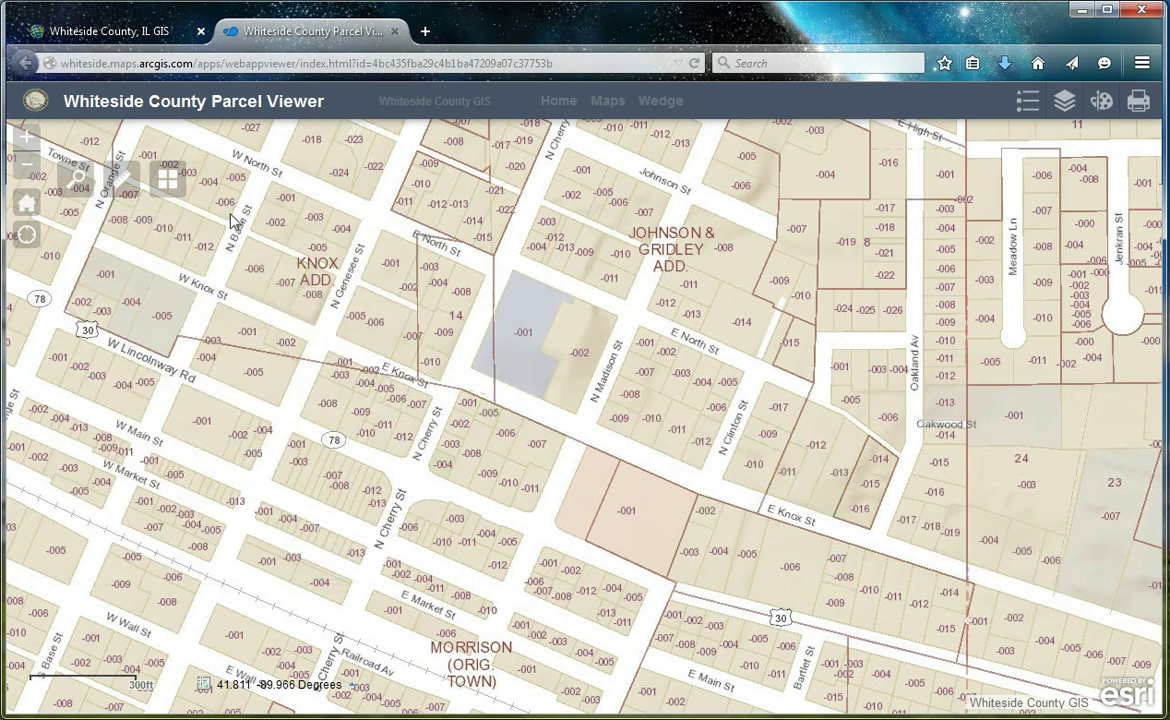
{"action": "left_click", "coordinate": [27, 207]}
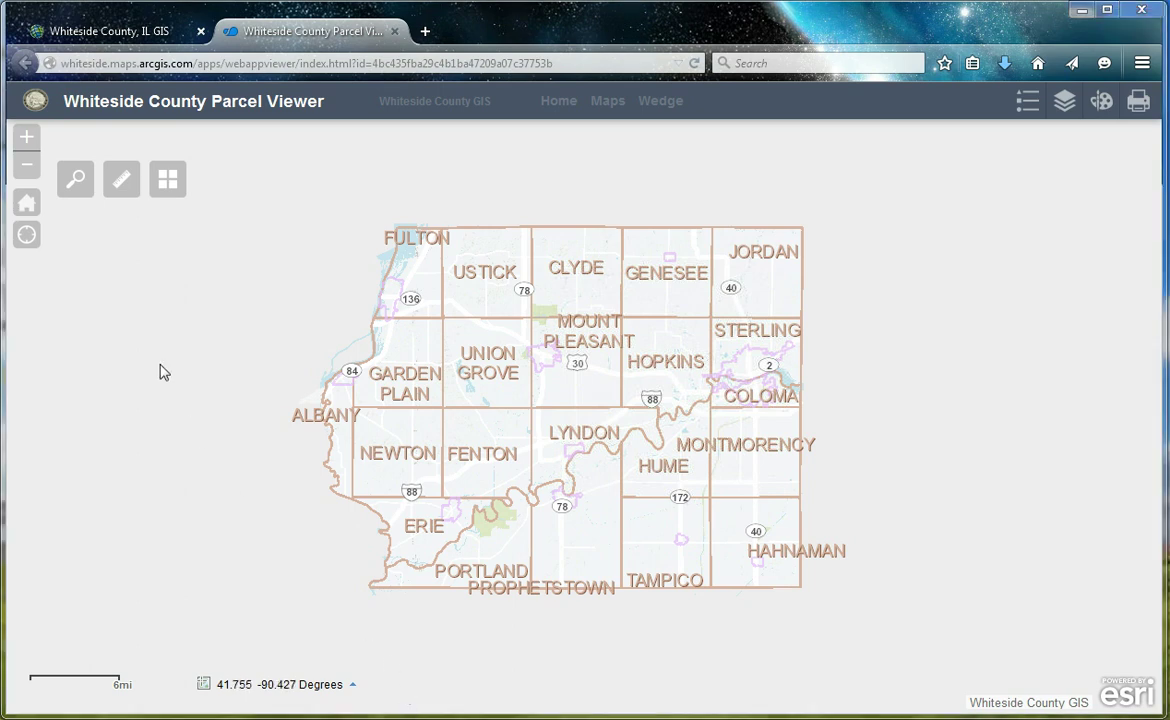
- Find a Fulton parcel by entering its parcel identification number in the PIN search, and close the search
{"action": "left_click", "coordinate": [72, 192]}
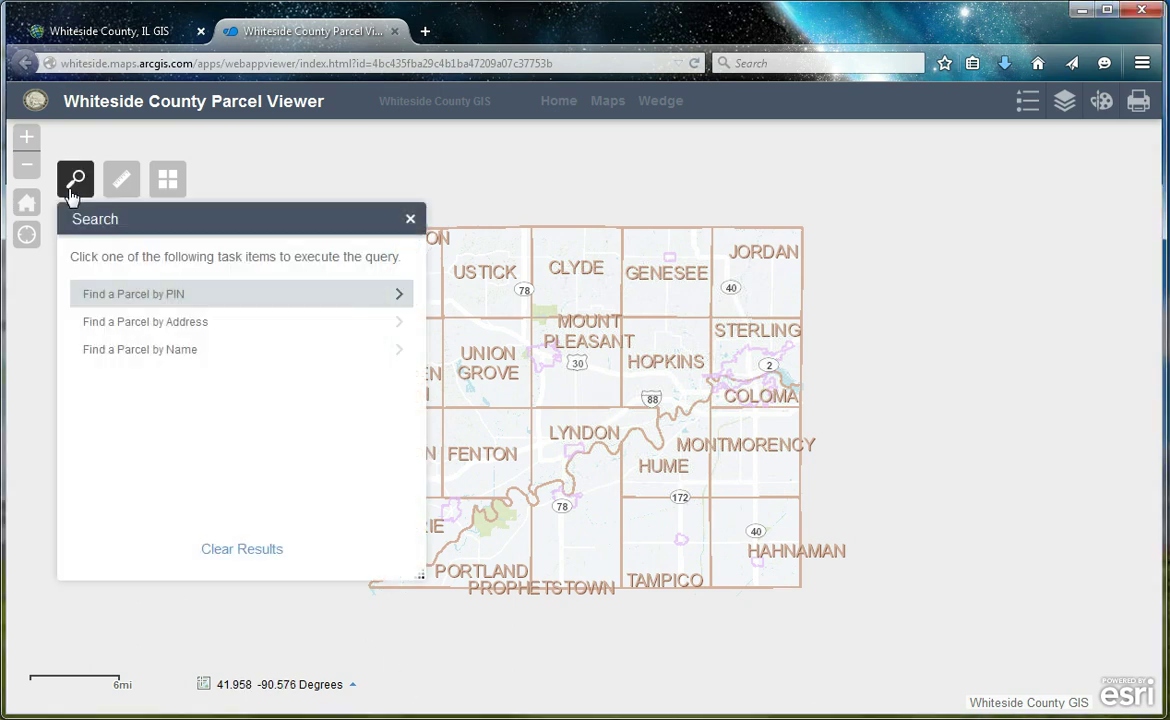
{"action": "left_click", "coordinate": [128, 272]}
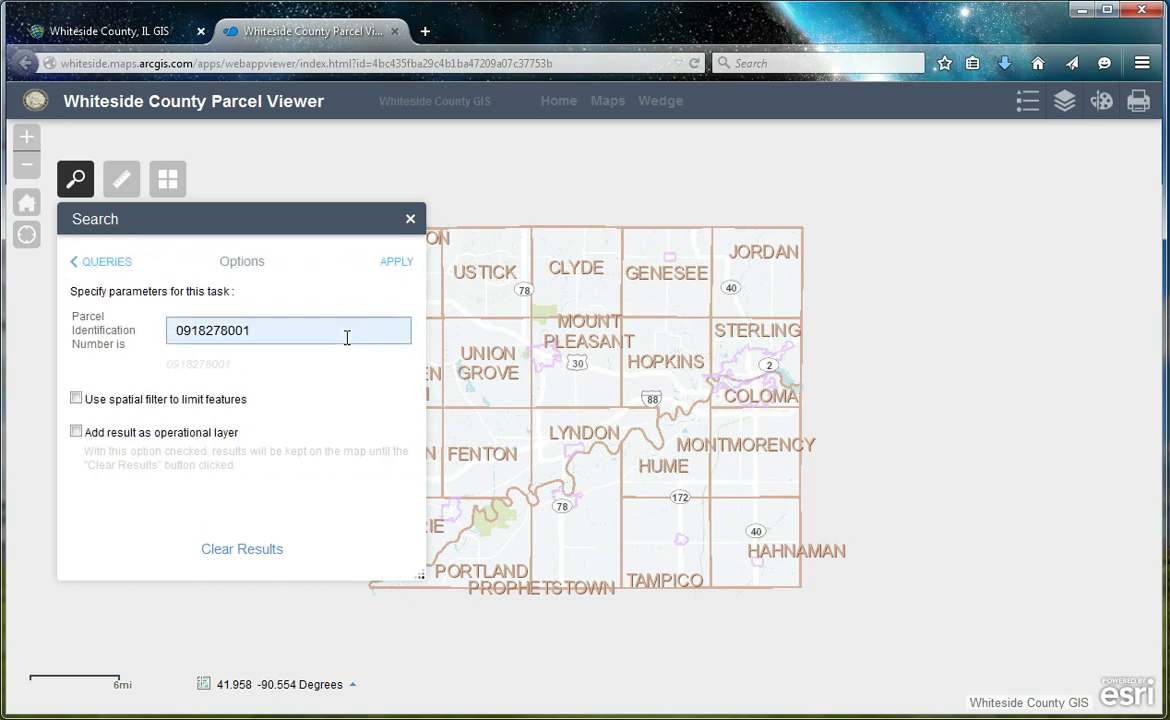
{"action": "left_click_drag", "start_coordinate": [321, 331], "coordinate": [120, 344]}
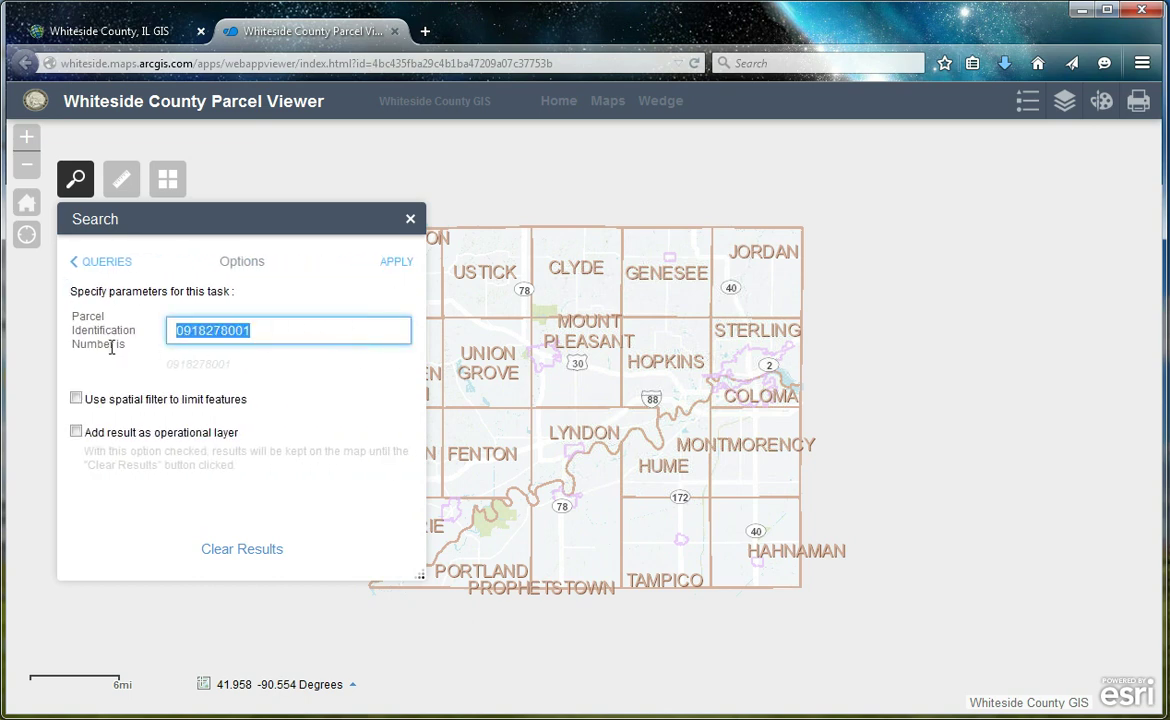
{"action": "type", "text": "013313400"}
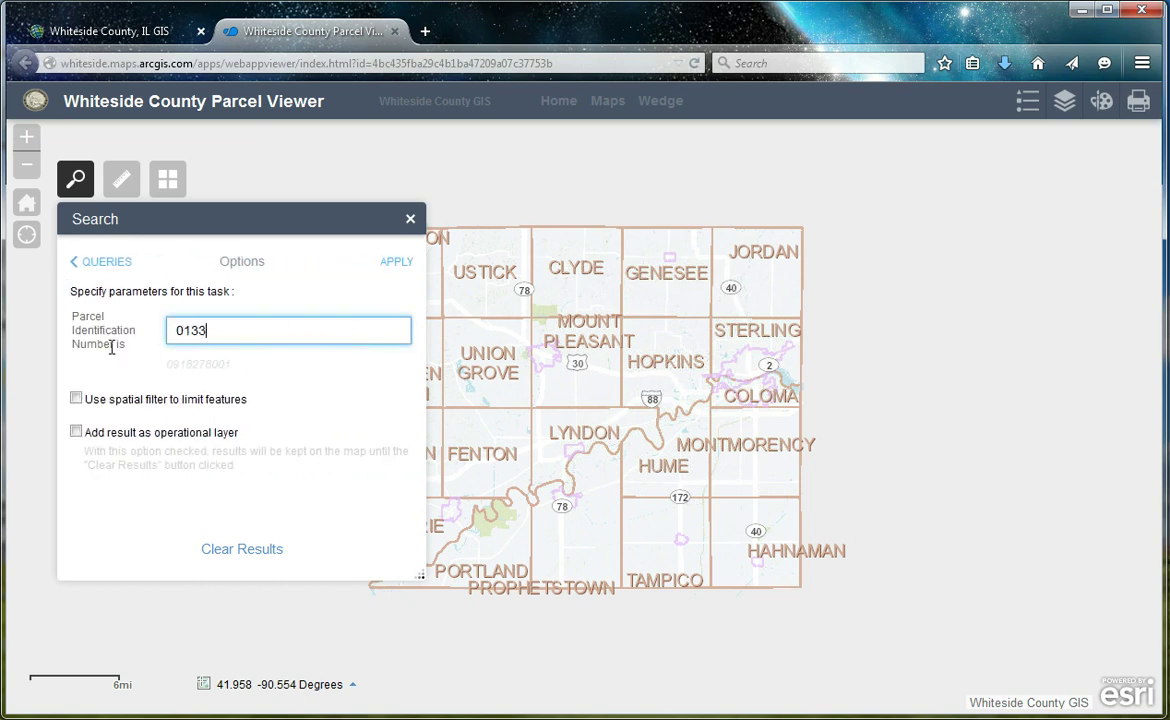
{"action": "type", "text": "3"}
{"action": "left_click", "coordinate": [399, 263]}
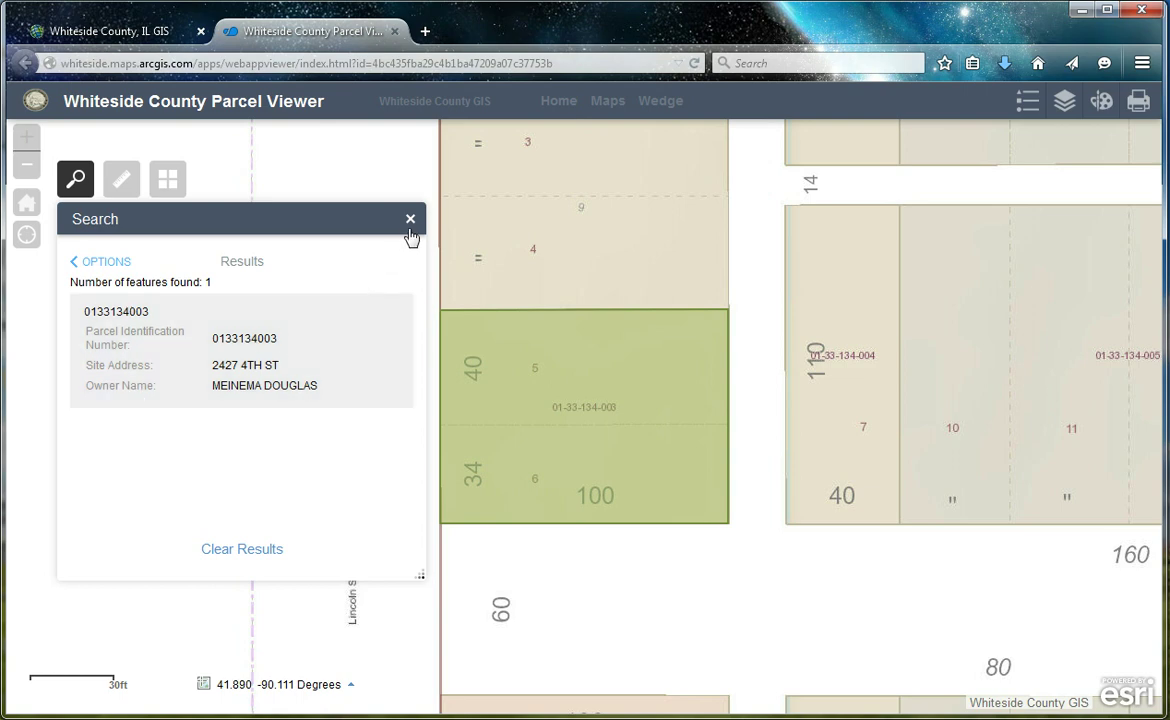
{"action": "left_click", "coordinate": [410, 219]}
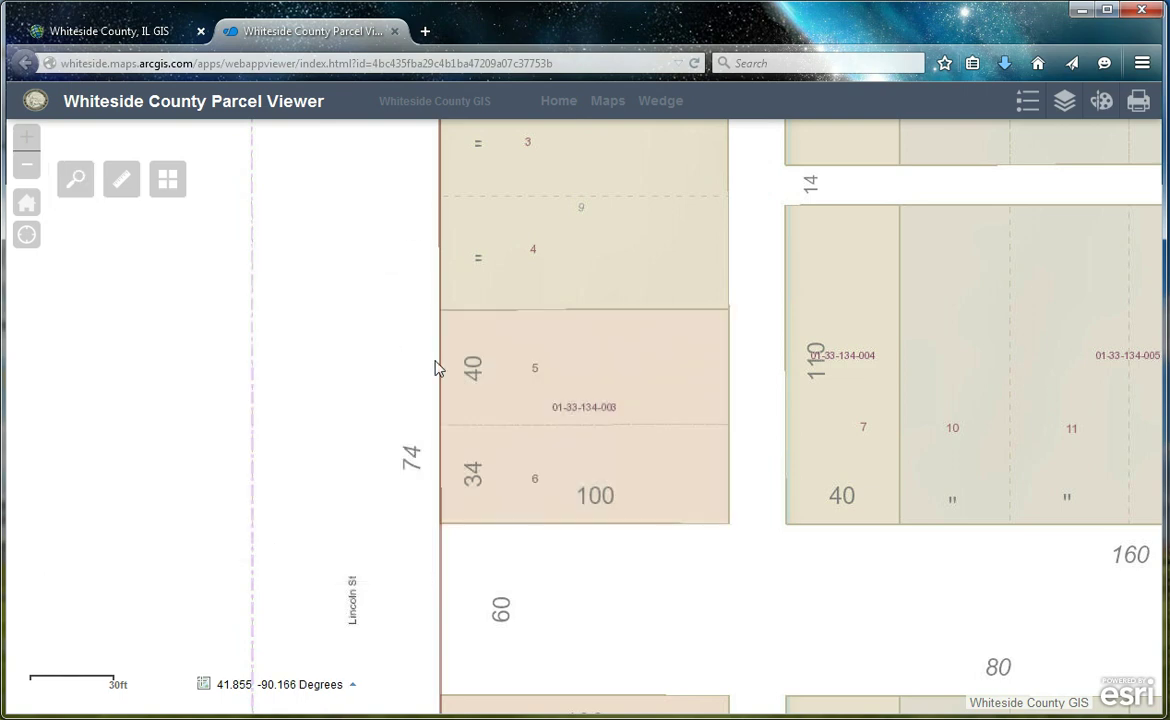
- Open the details of the parcel covering lots 5 and 6 beside Lincoln St, and review all its attributes, including in the enlarged pop-up
{"action": "left_click", "coordinate": [634, 379]}
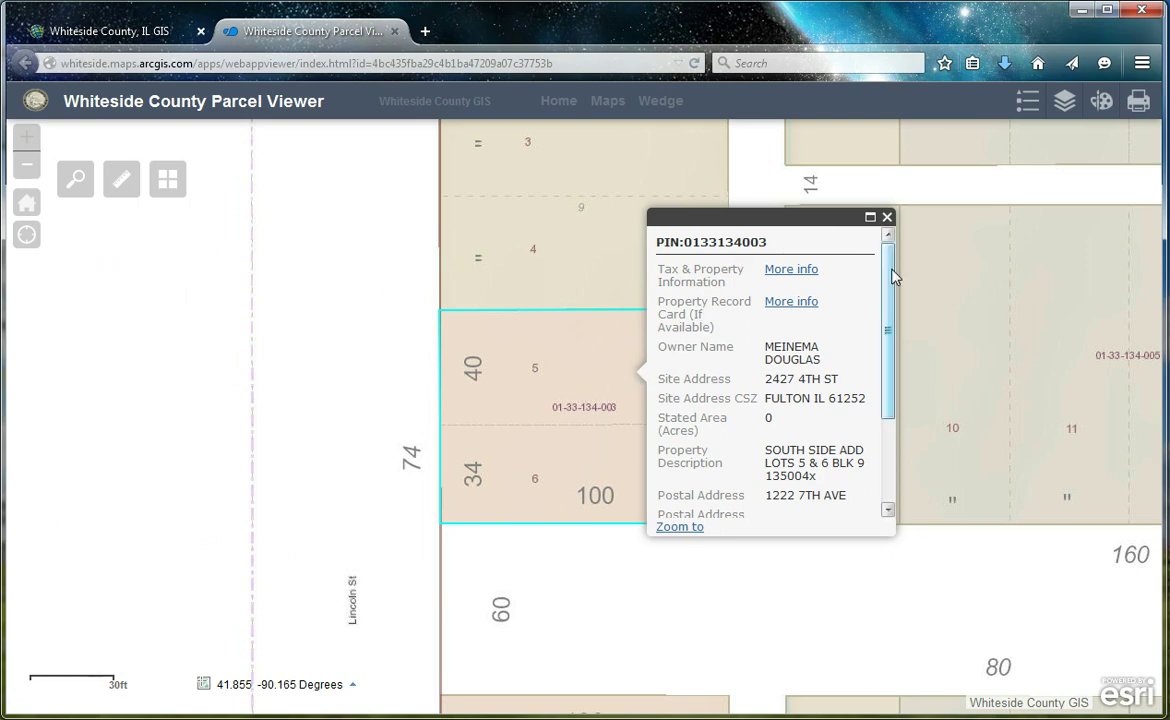
{"action": "left_click_drag", "start_coordinate": [888, 272], "coordinate": [909, 379]}
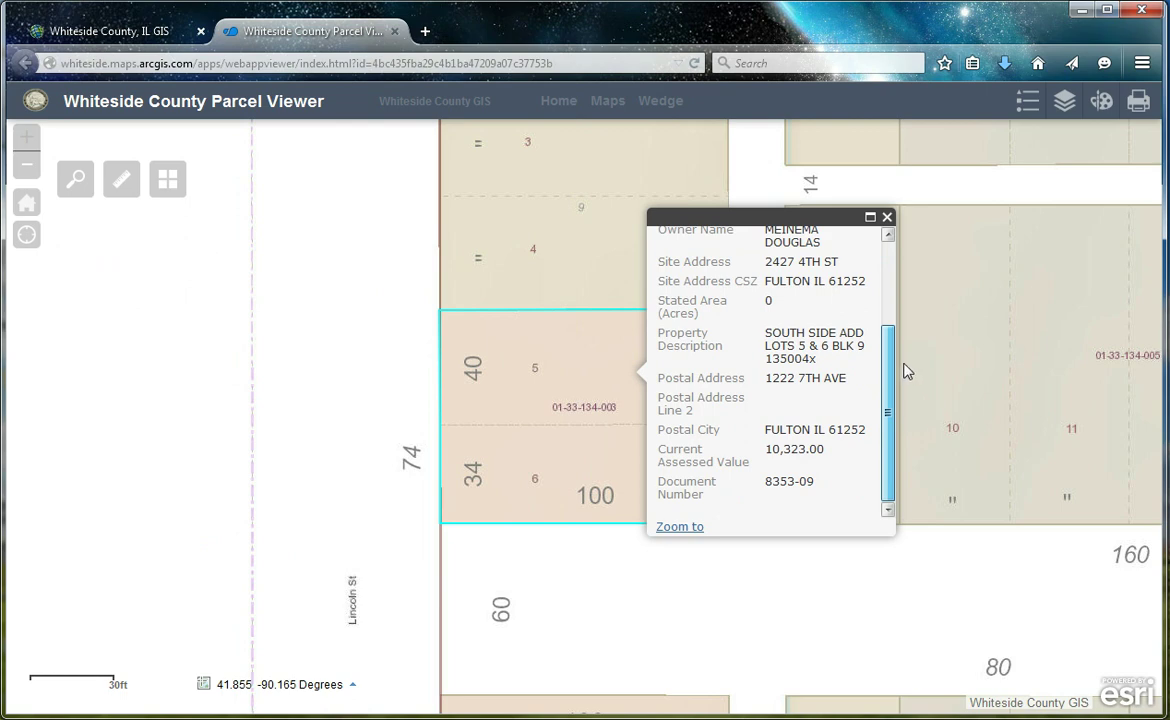
{"action": "left_click_drag", "start_coordinate": [904, 371], "coordinate": [904, 270]}
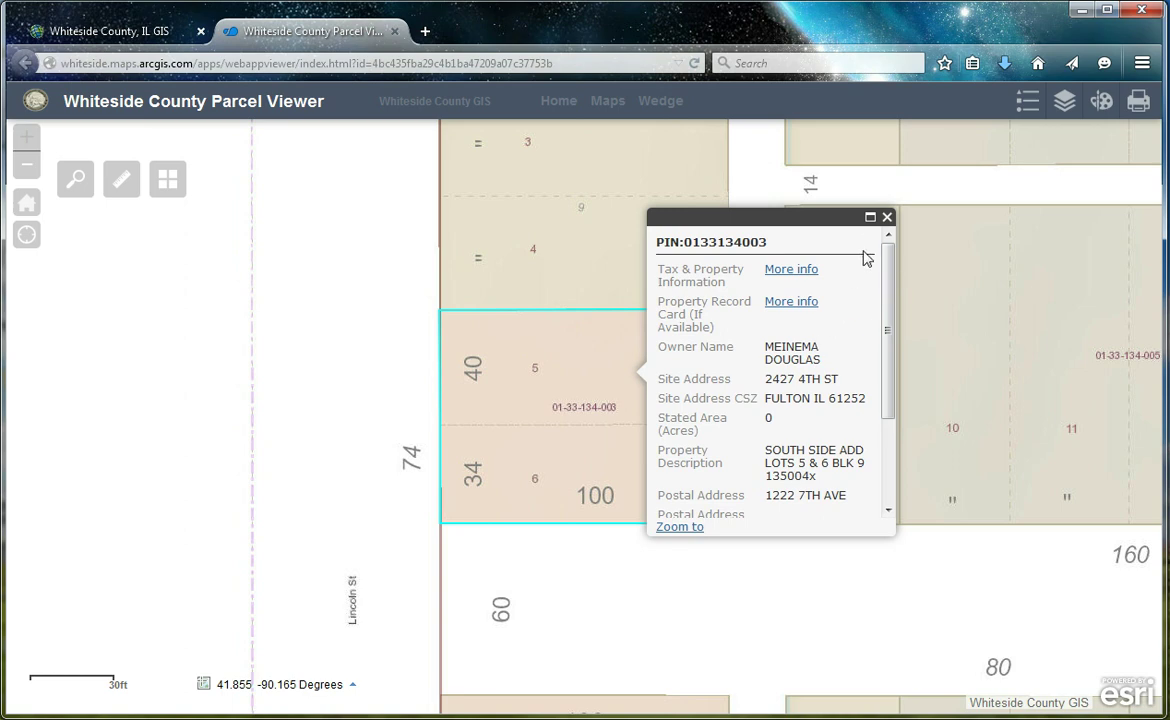
{"action": "left_click", "coordinate": [870, 218]}
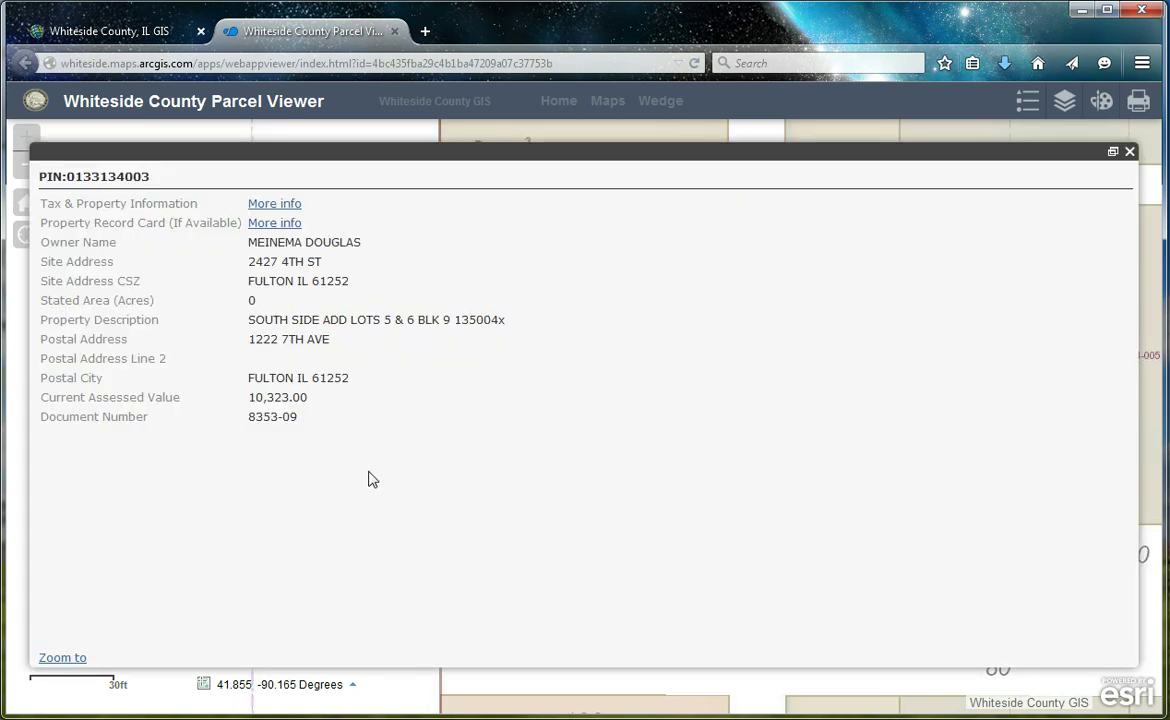
{"action": "left_click", "coordinate": [1113, 153]}
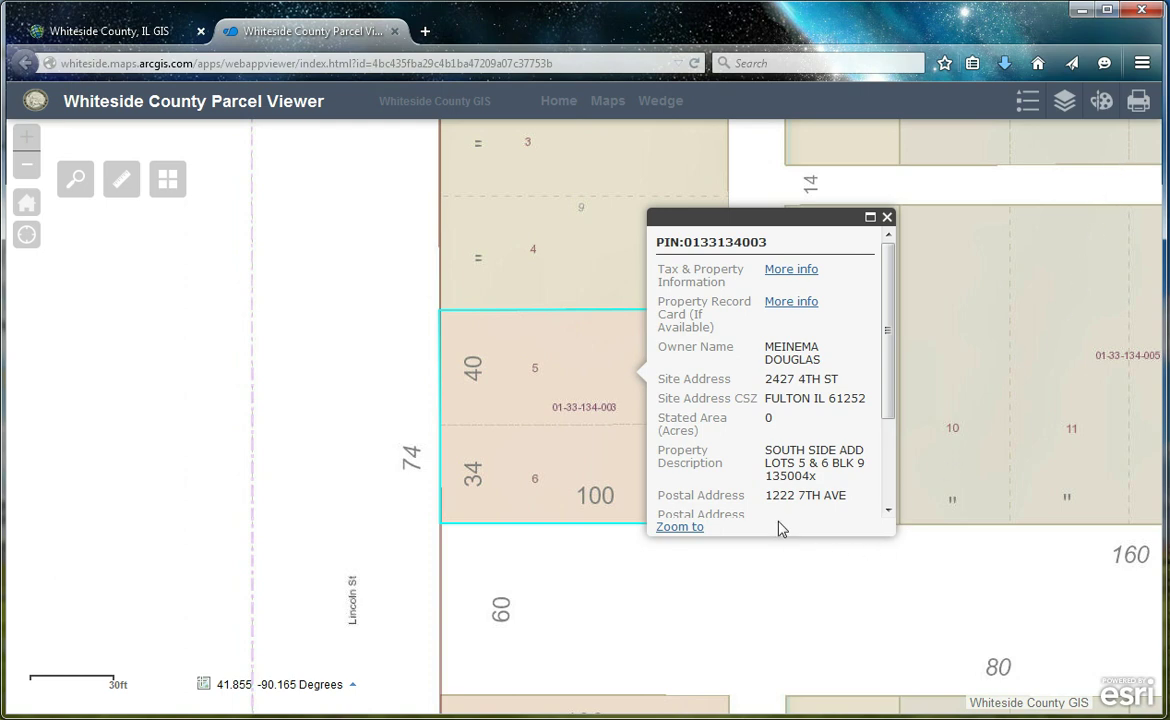
- Open the parcel's Tax & Property Information page and examine the Taxing Bodies table and pie chart
{"action": "left_click", "coordinate": [791, 272]}
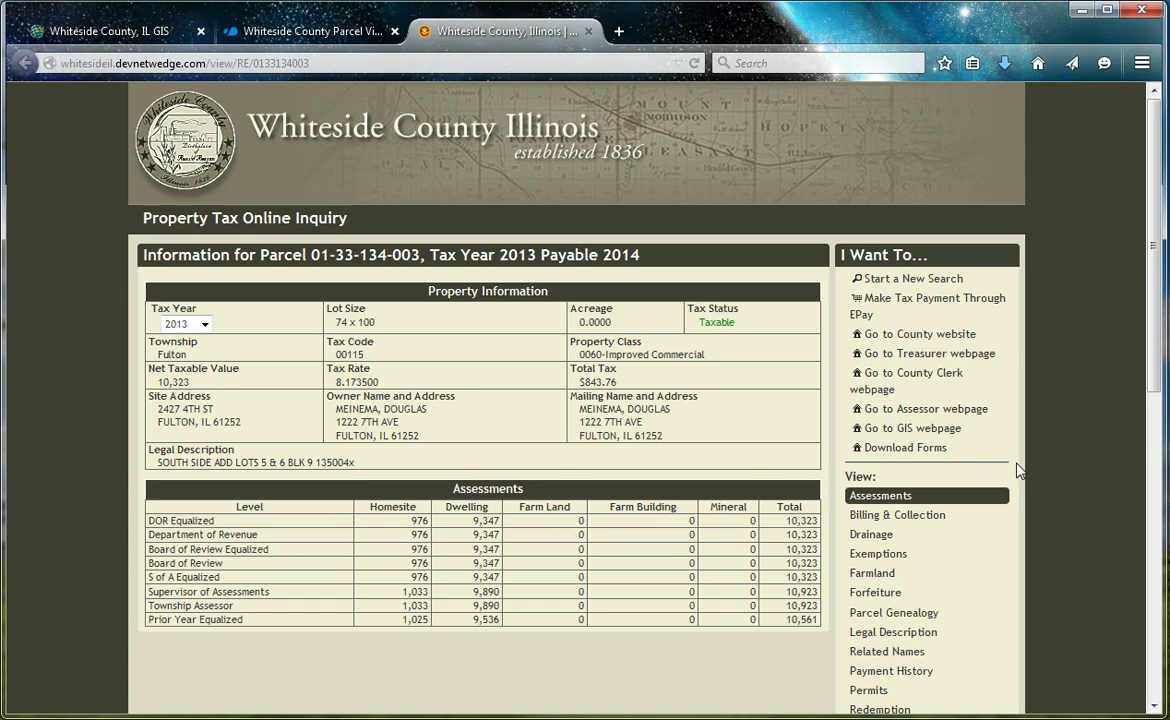
{"action": "scroll", "coordinate": [946, 470], "scroll_direction": "down", "scroll_amount": 4}
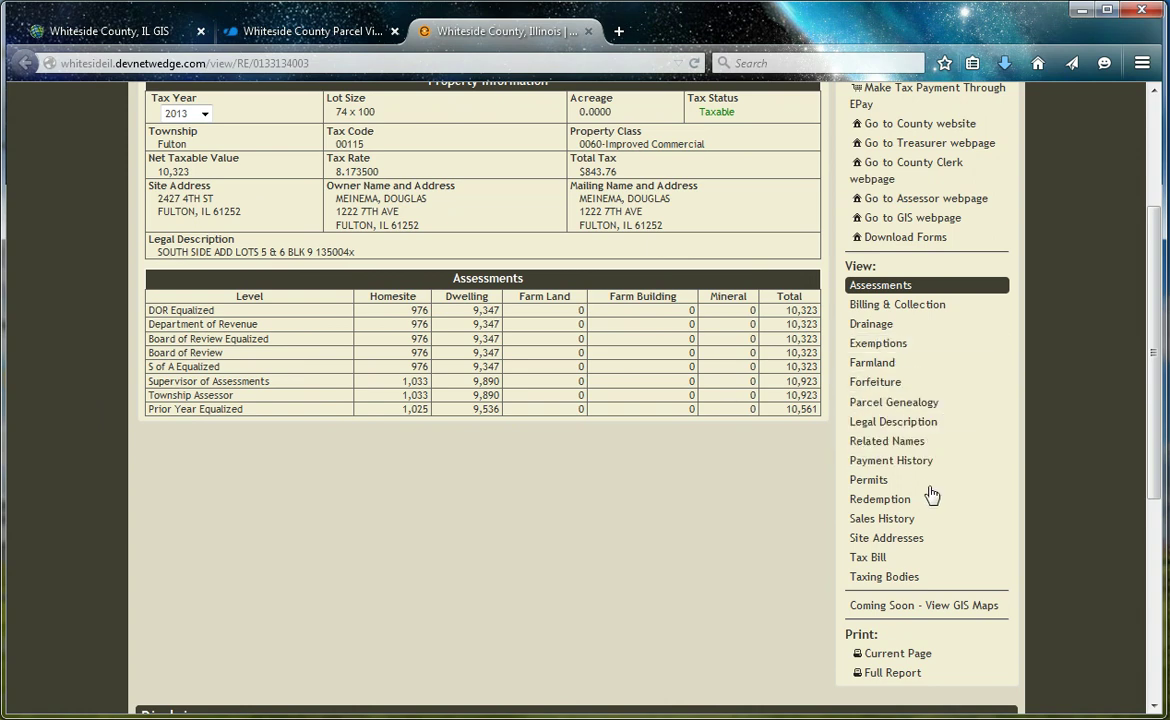
{"action": "left_click", "coordinate": [880, 577]}
{"action": "scroll", "coordinate": [131, 447], "scroll_direction": "down", "scroll_amount": 4}
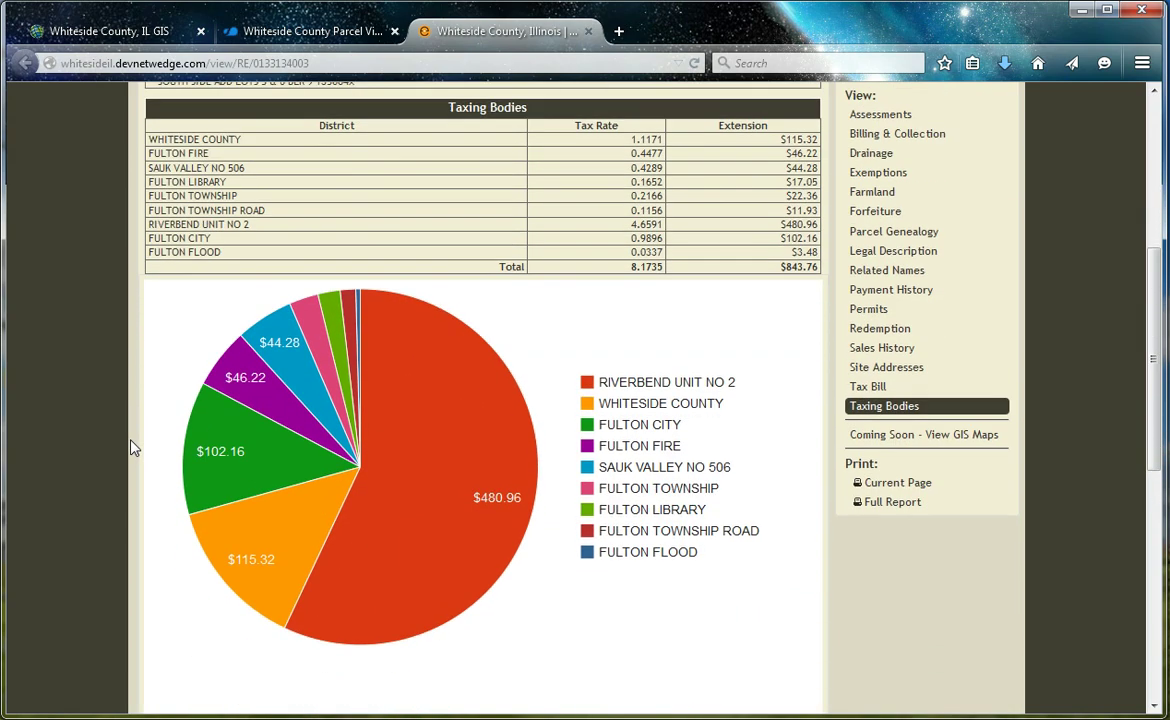
{"action": "mouse_move", "coordinate": [395, 345]}
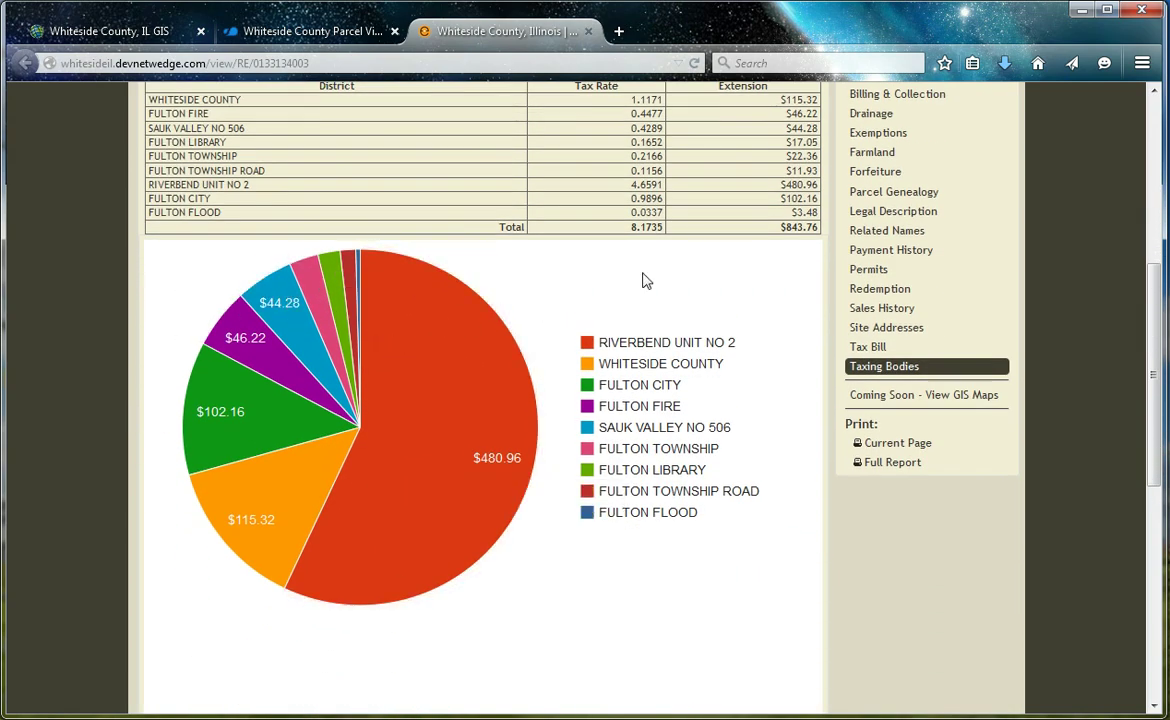
{"action": "scroll", "coordinate": [645, 279], "scroll_direction": "up", "scroll_amount": 5}
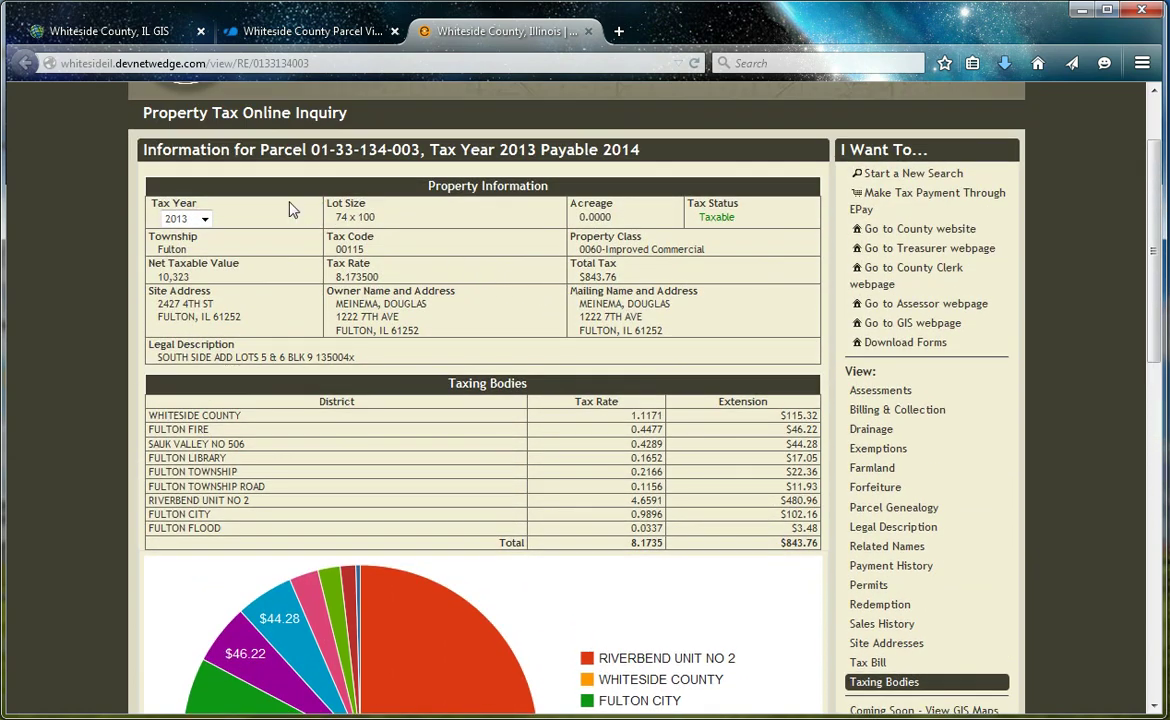
- Set the tax year to 2014, view the Assessments for that year, and close the tax inquiry page
{"action": "left_click", "coordinate": [205, 220]}
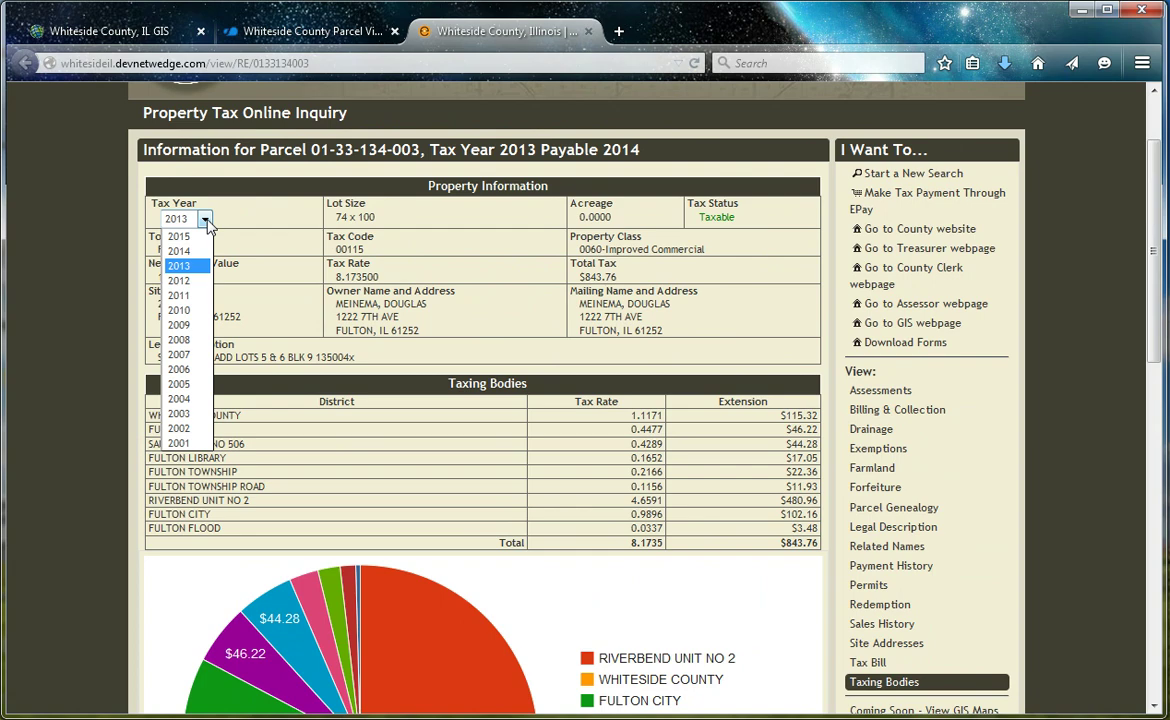
{"action": "left_click", "coordinate": [180, 251]}
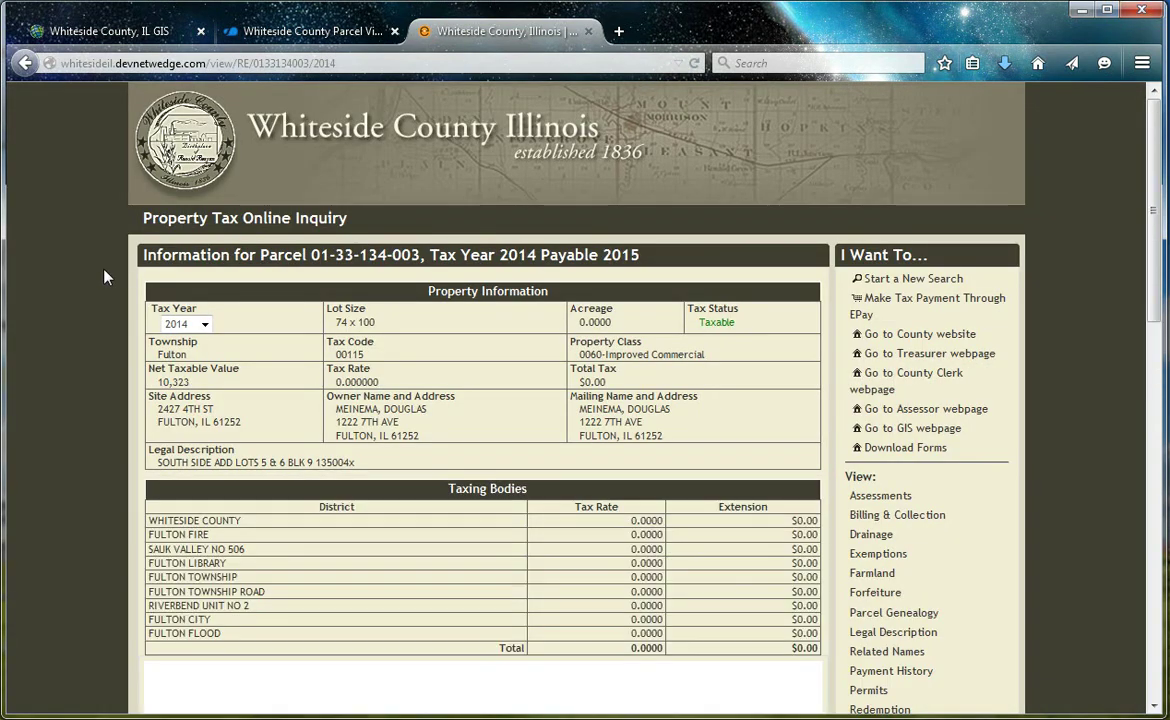
{"action": "left_click", "coordinate": [880, 495]}
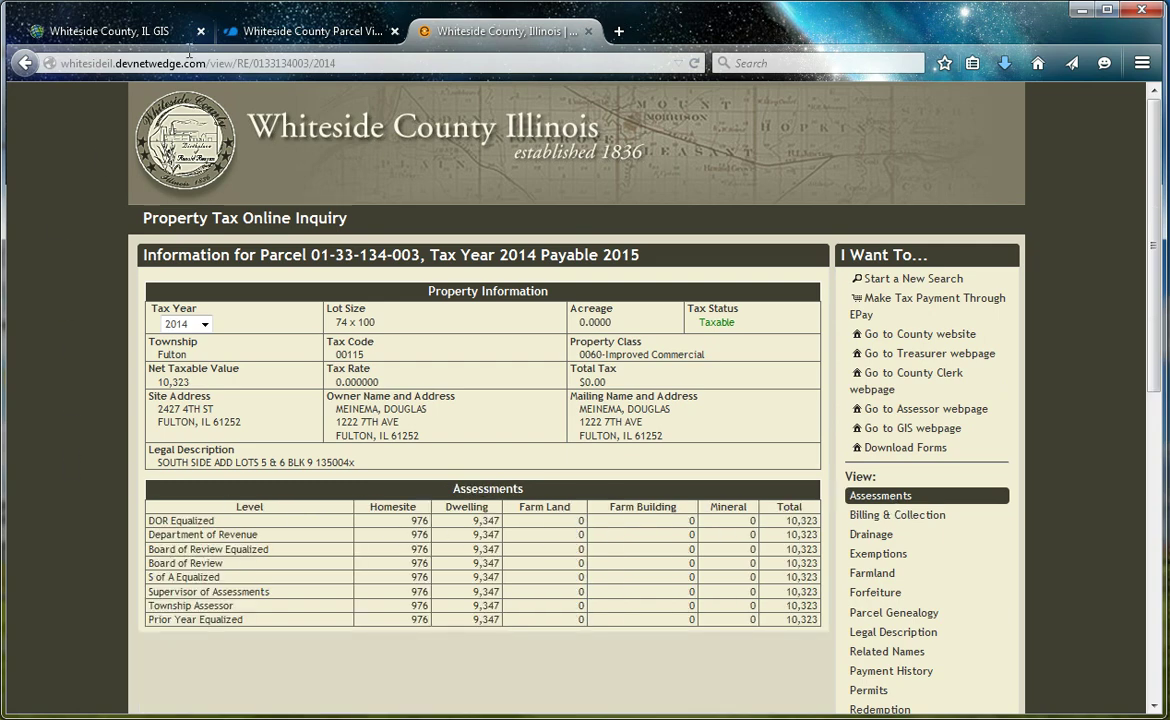
{"action": "left_click", "coordinate": [588, 31]}
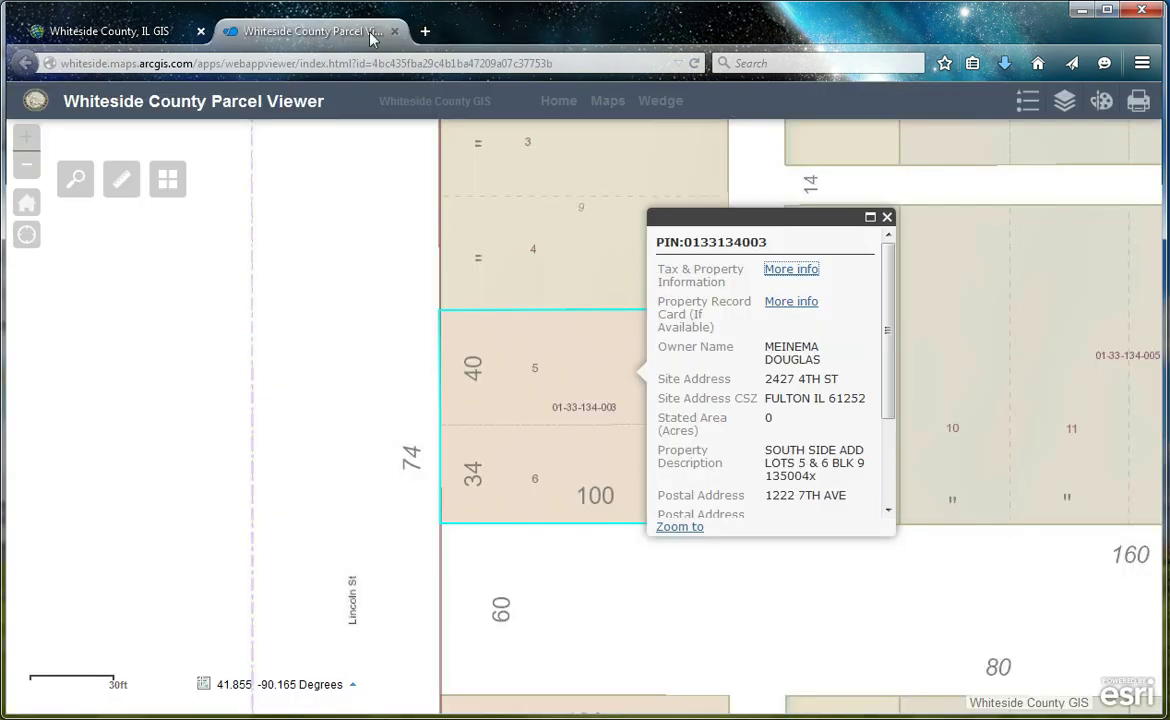
- View the parcel's Property Record Card, and close both the card and the parcel's details
{"action": "left_click", "coordinate": [787, 302]}
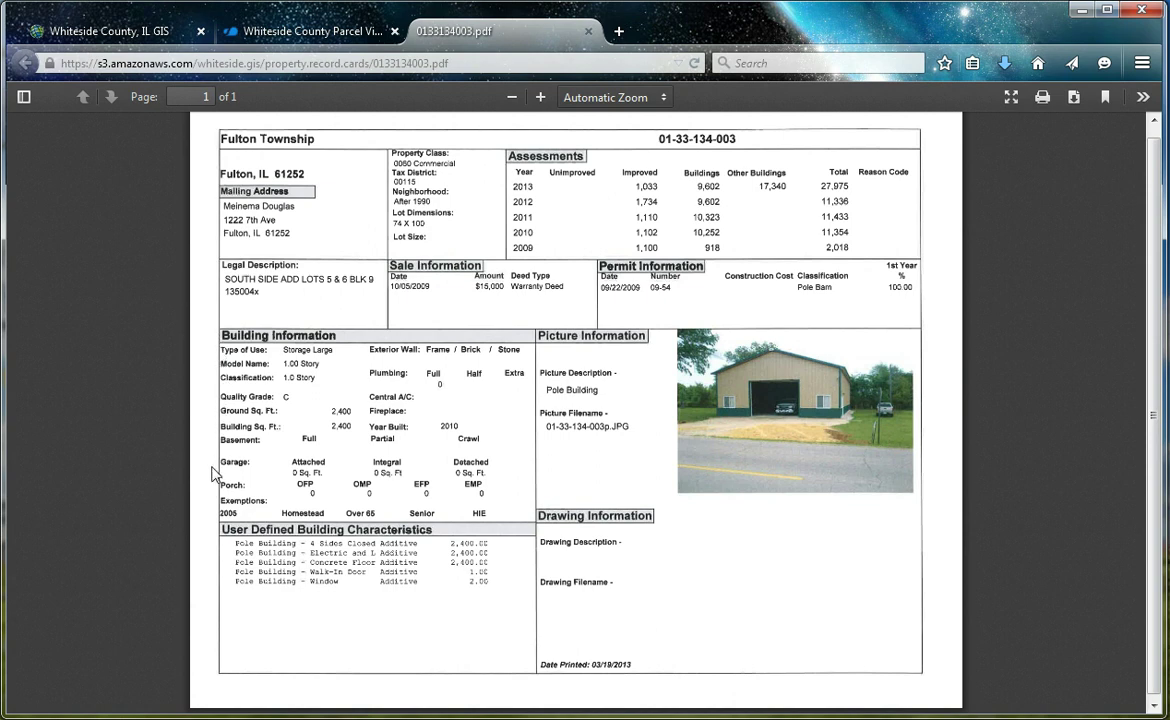
{"action": "left_click", "coordinate": [589, 32]}
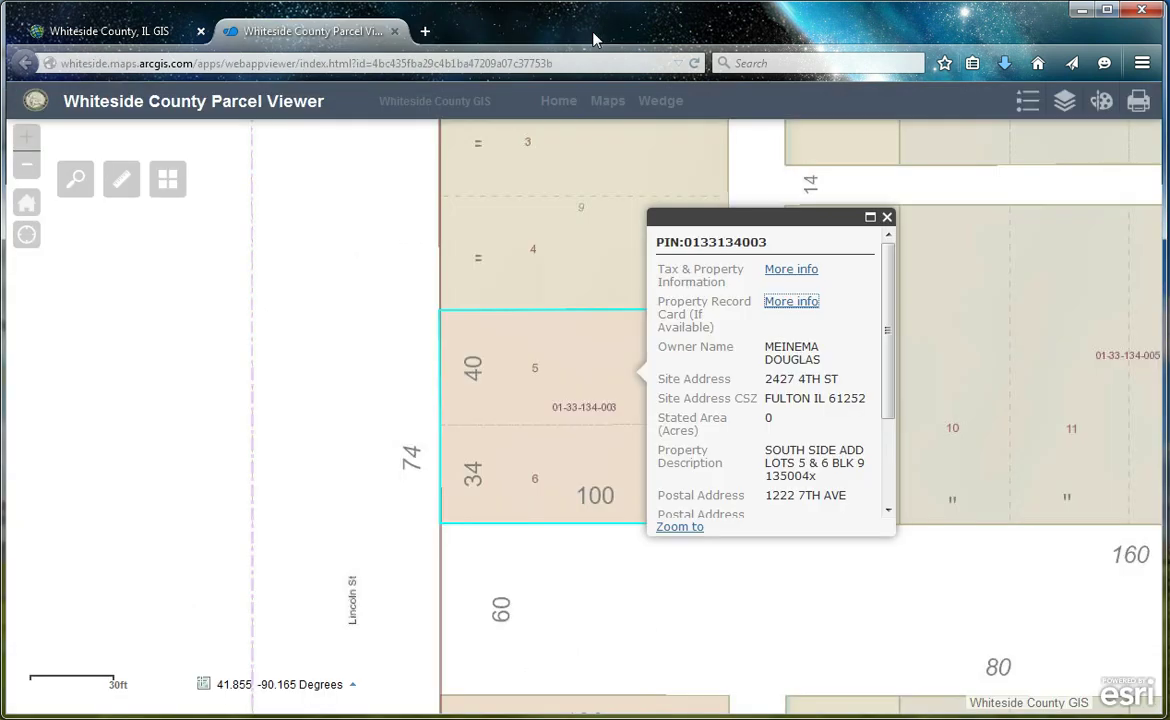
{"action": "left_click", "coordinate": [889, 219]}
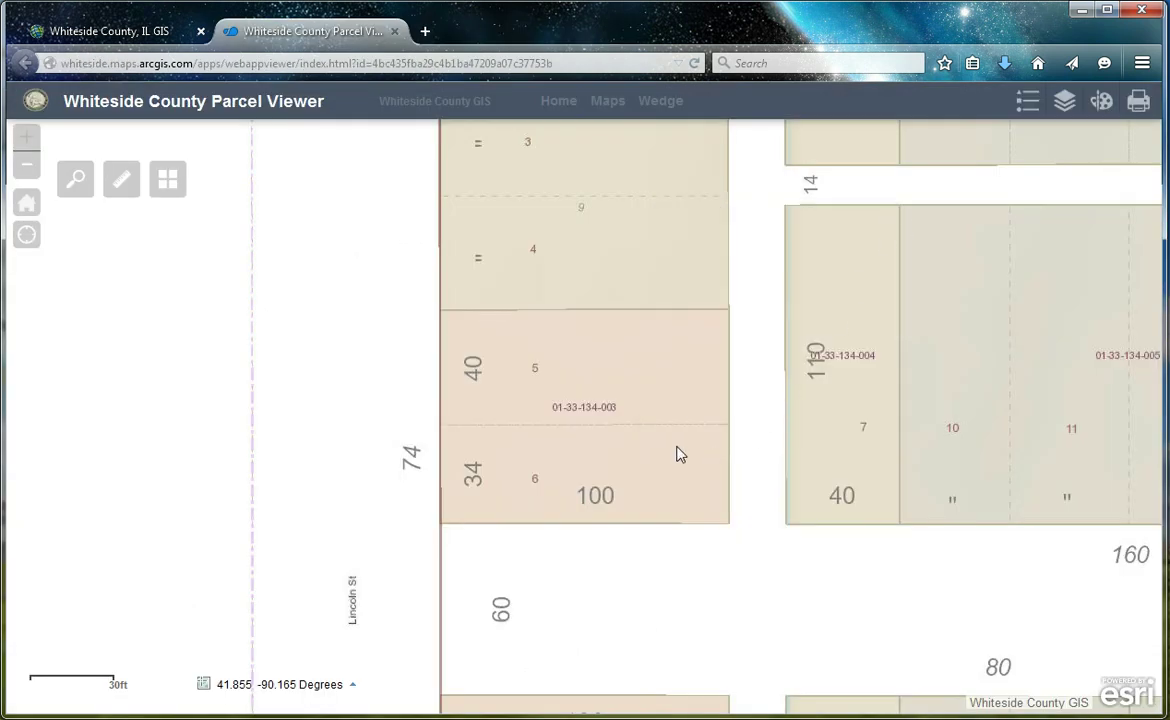
- Measure the area of a four-cornered polygon over the eastern part of lot 5, and convert the result from Acres to Sq Feet
{"action": "left_click", "coordinate": [116, 183]}
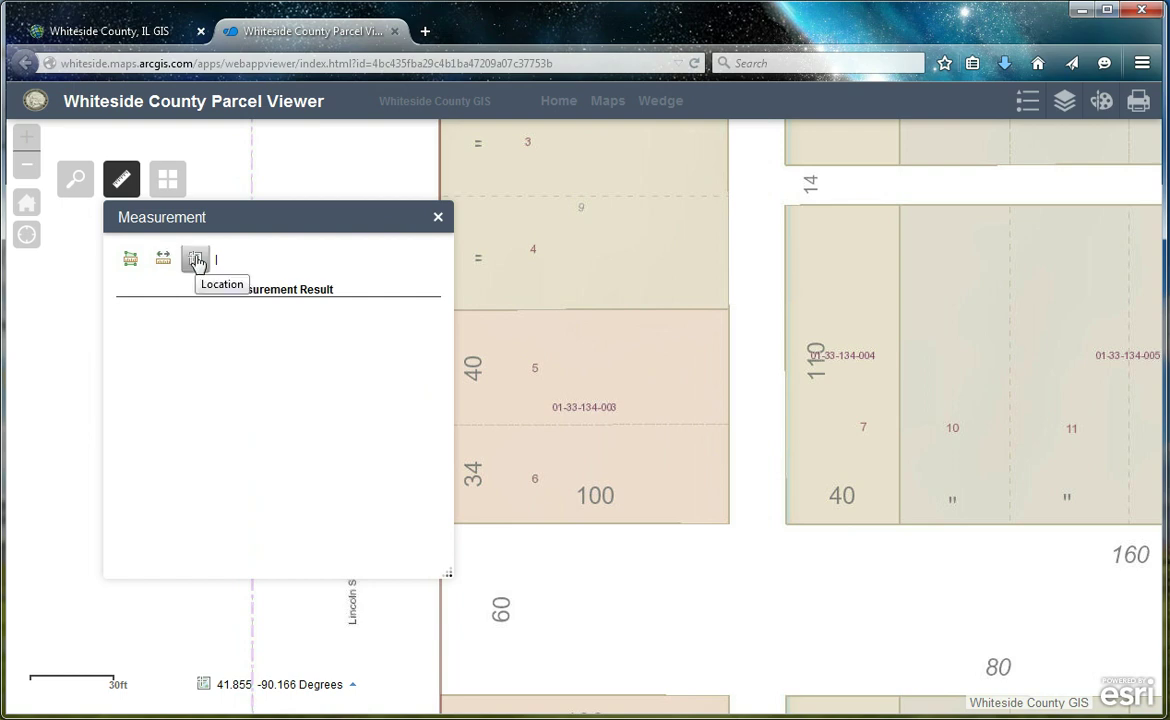
{"action": "left_click", "coordinate": [134, 264]}
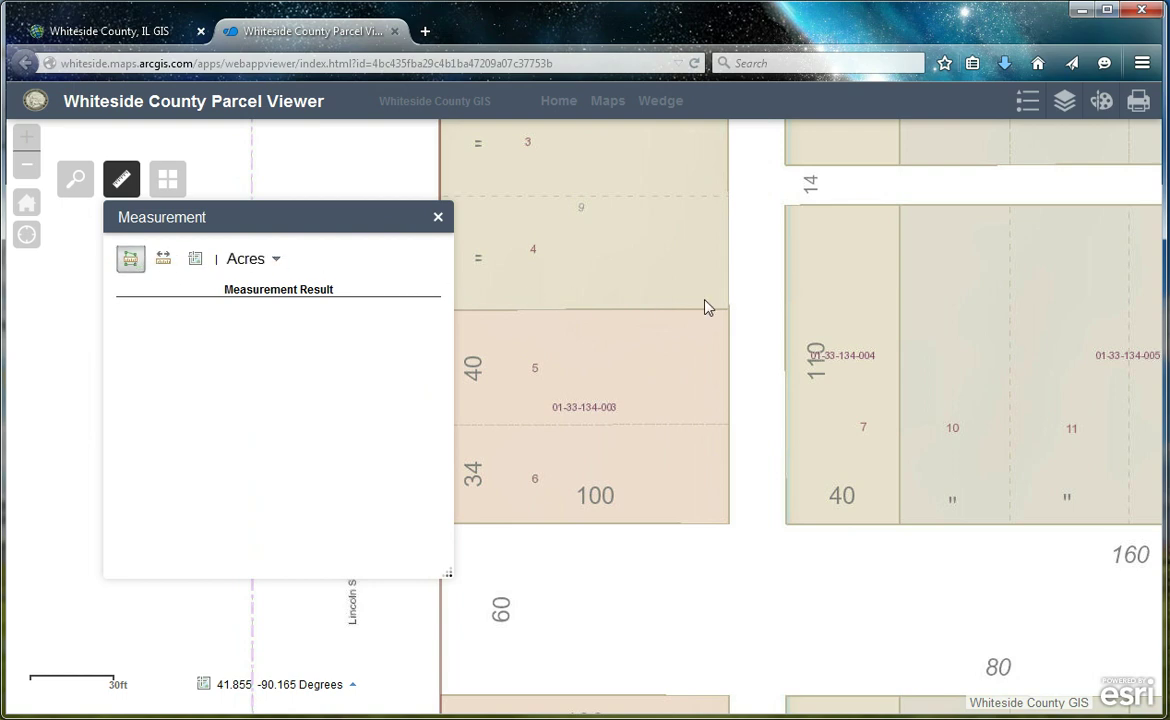
{"action": "left_click", "coordinate": [729, 309]}
{"action": "left_click", "coordinate": [729, 424]}
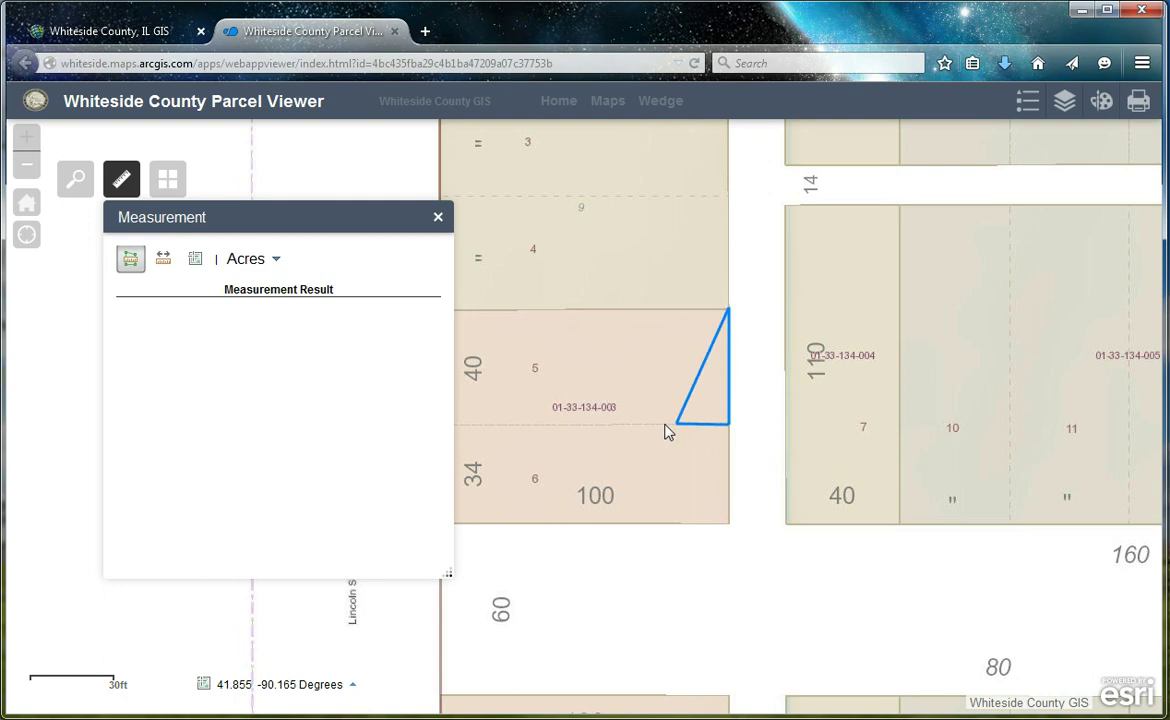
{"action": "left_click", "coordinate": [611, 425]}
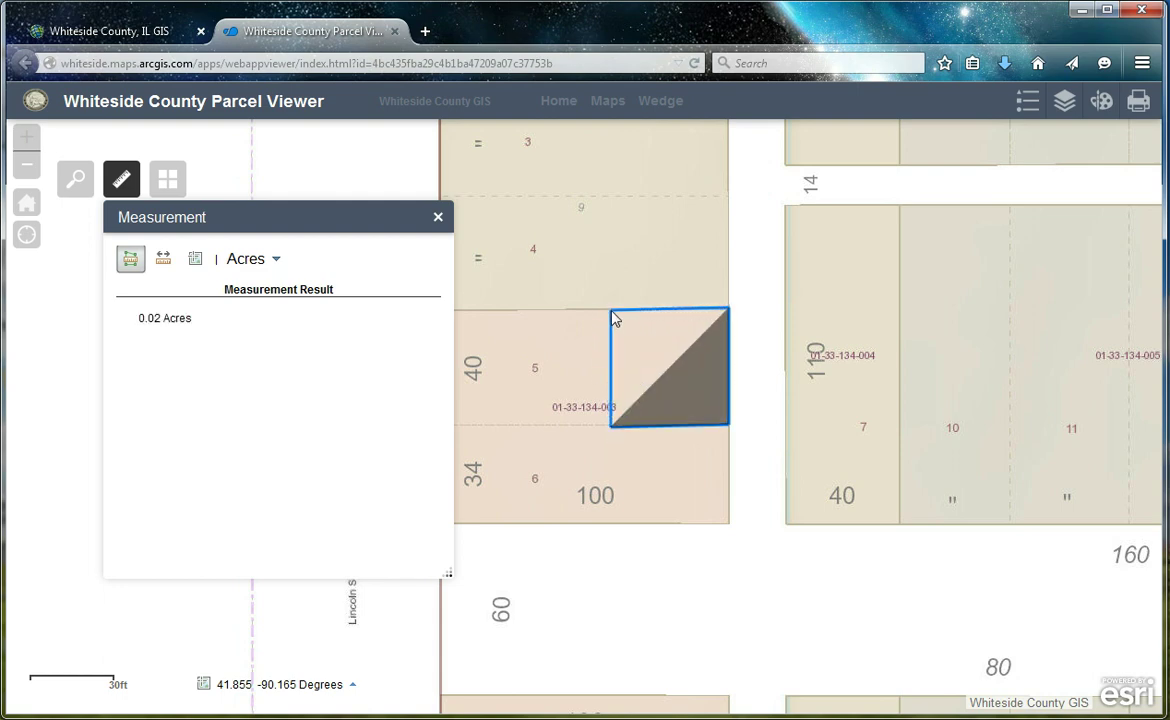
{"action": "double_click", "coordinate": [613, 314]}
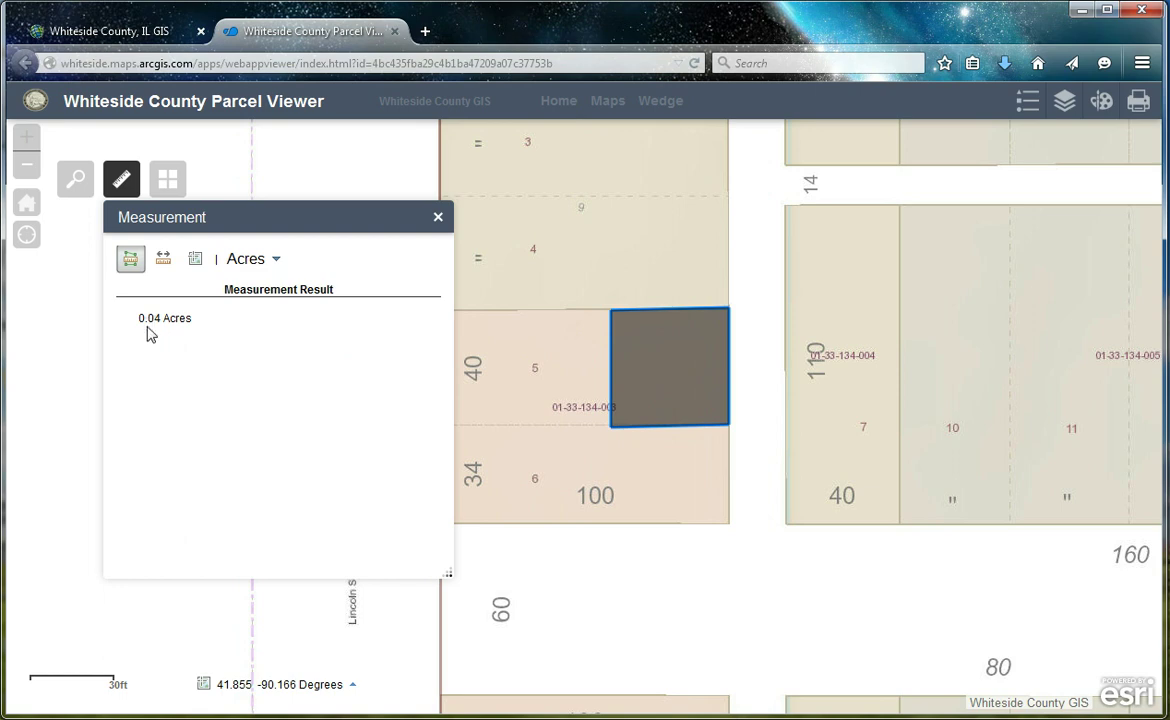
{"action": "left_click", "coordinate": [277, 260]}
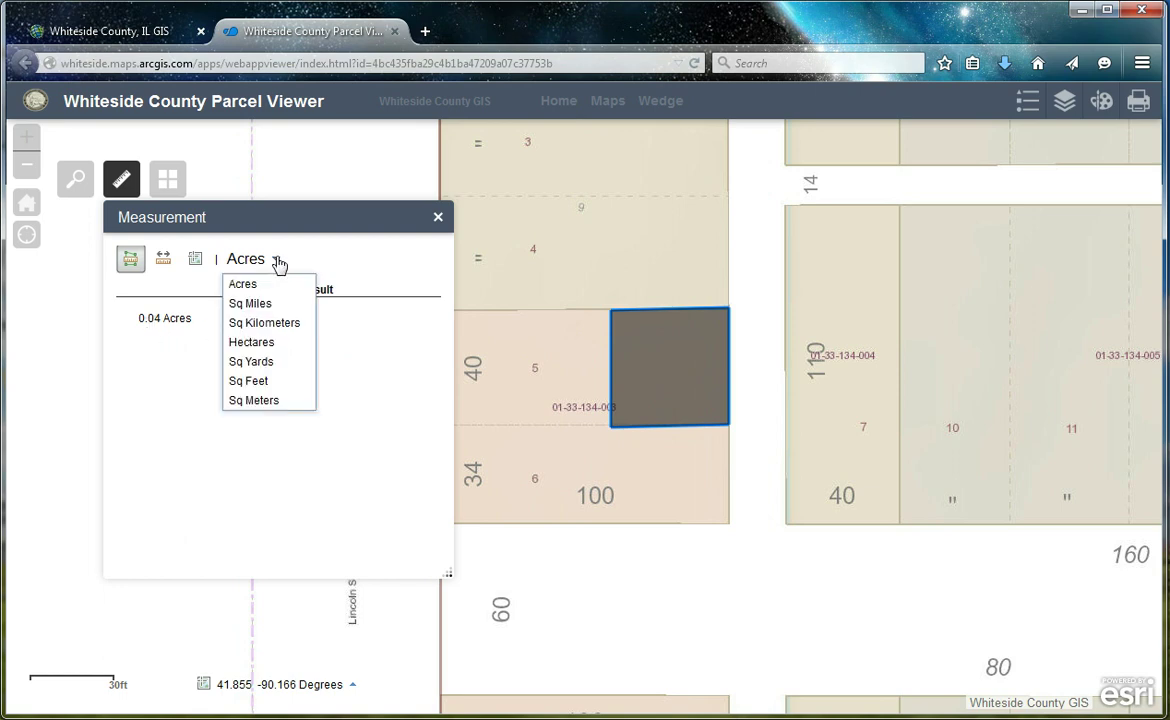
{"action": "left_click", "coordinate": [272, 384]}
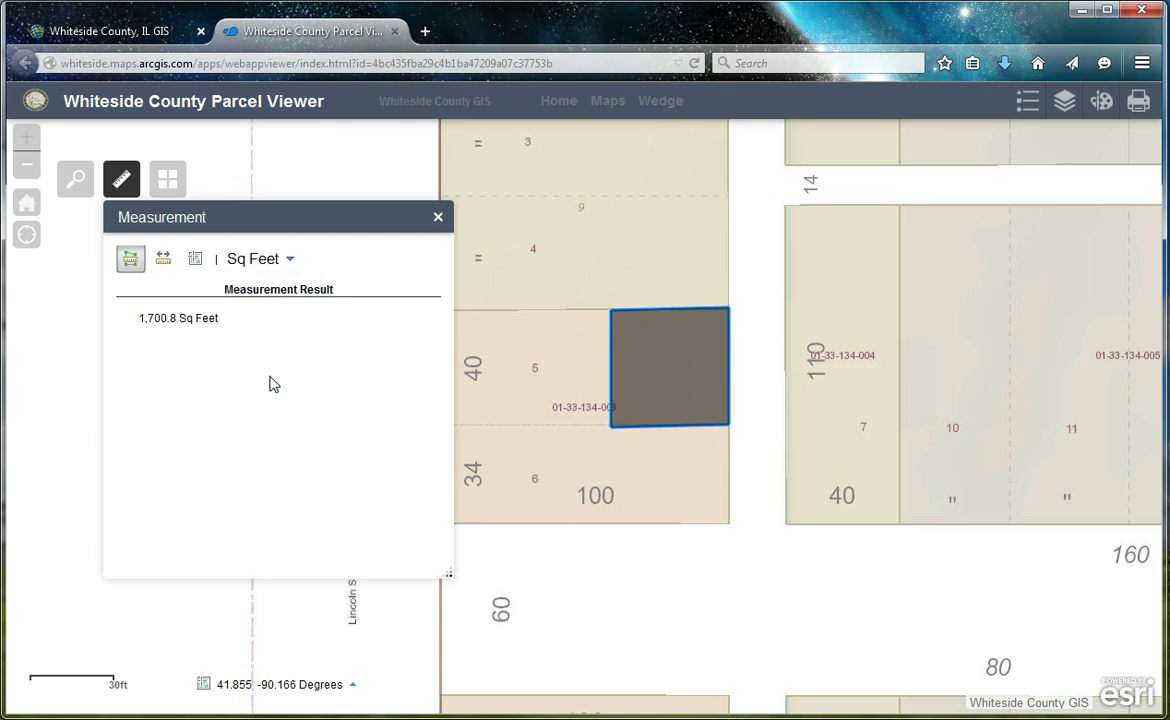
- Measure the distance in feet along the eastern edge of lot 5
{"action": "left_click", "coordinate": [163, 258]}
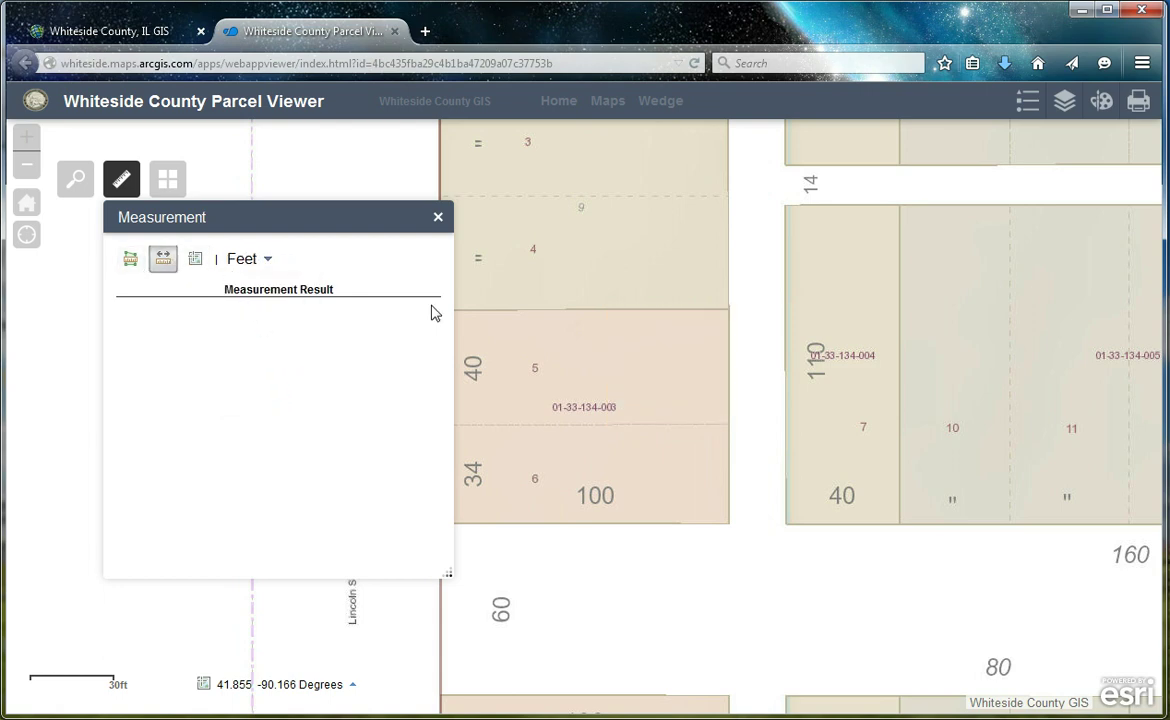
{"action": "left_click", "coordinate": [728, 309]}
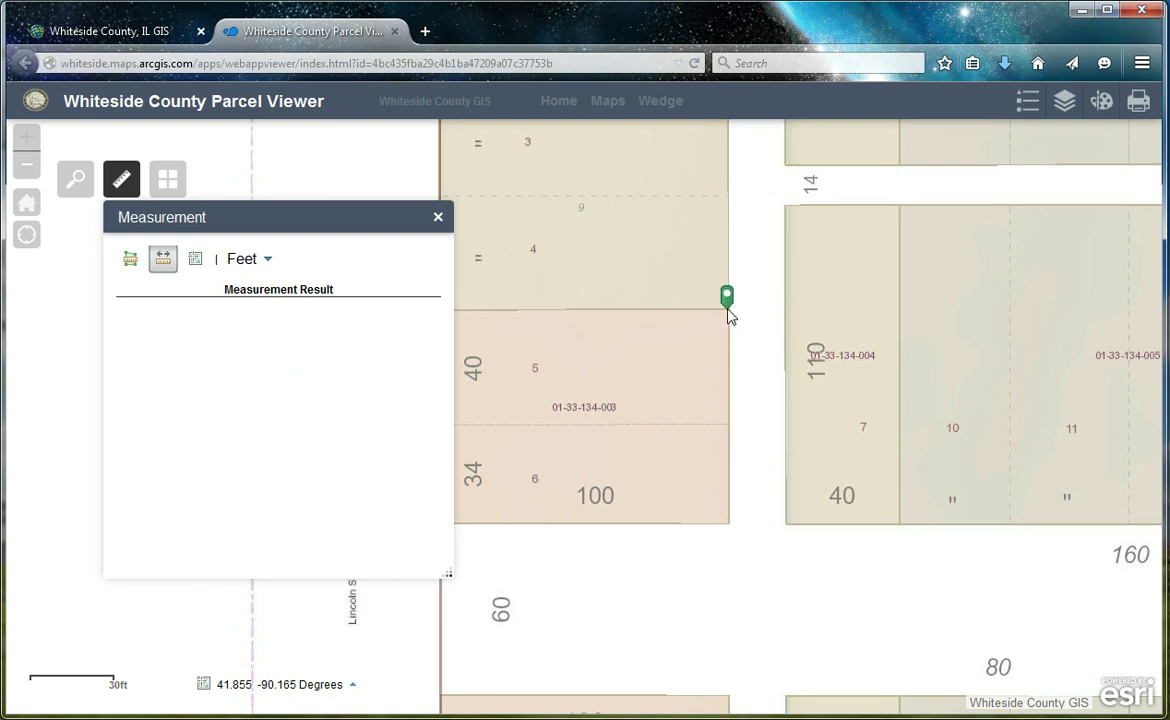
{"action": "double_click", "coordinate": [728, 428]}
- Mark a point inside lot 5 to get its longitude and latitude in degrees, and close the measurement tool
{"action": "left_click", "coordinate": [196, 262]}
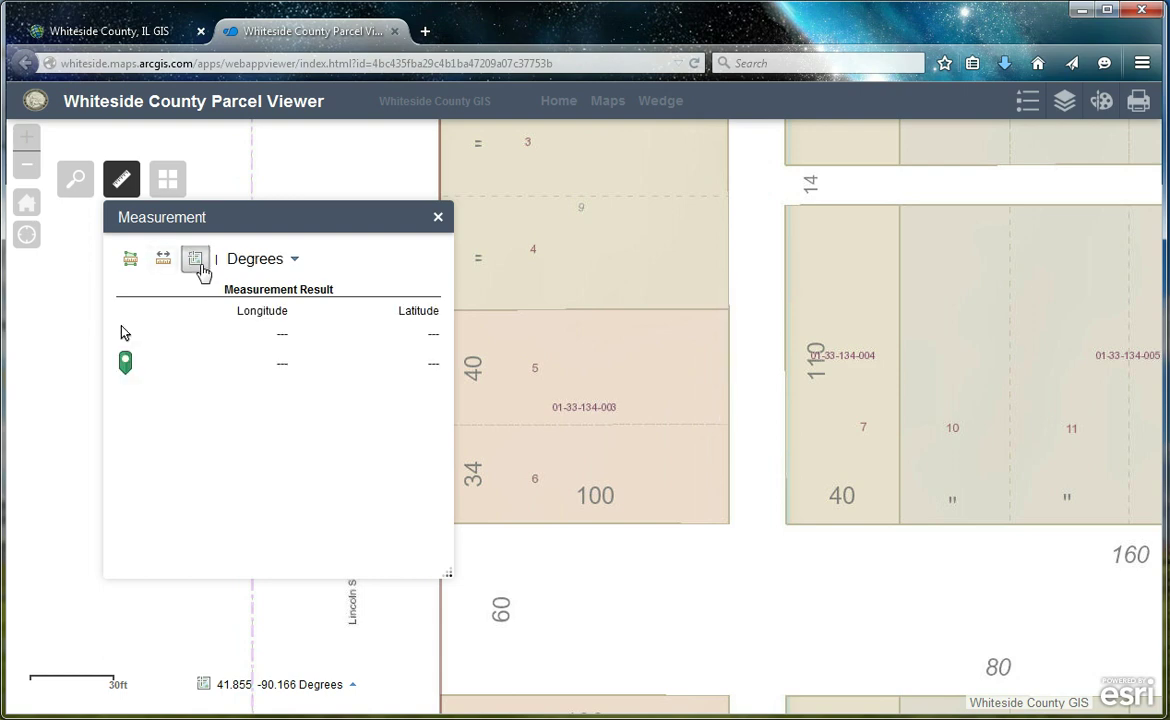
{"action": "left_click", "coordinate": [590, 372]}
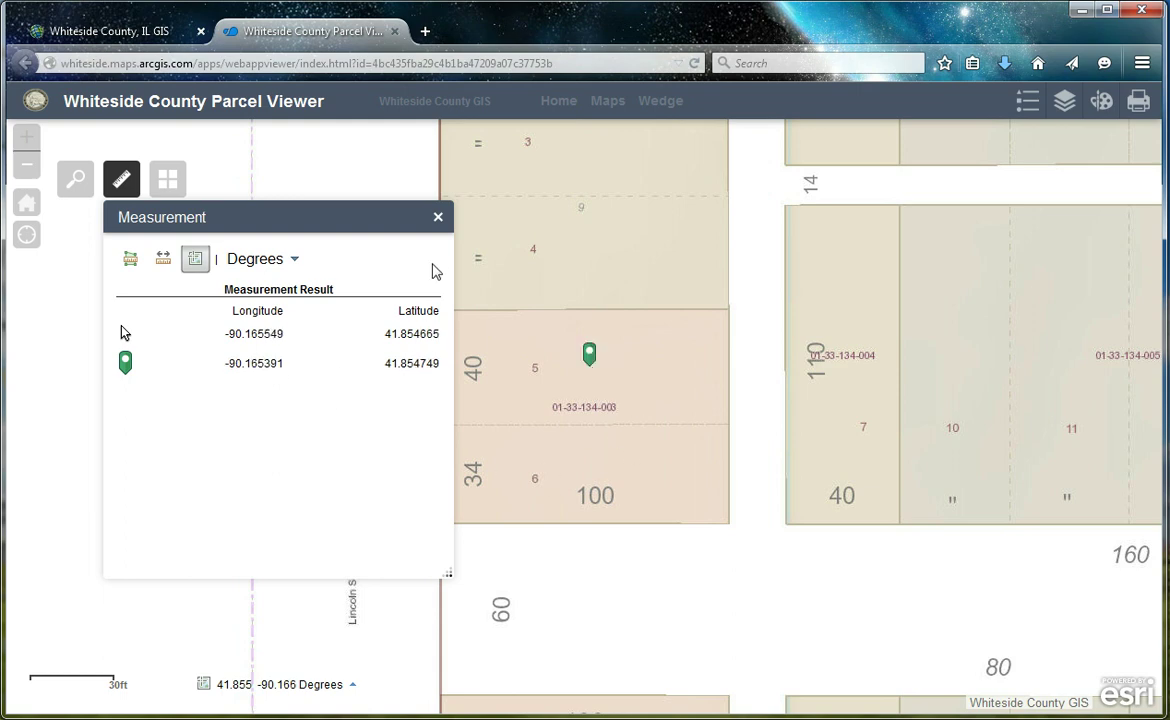
{"action": "left_click", "coordinate": [438, 218]}
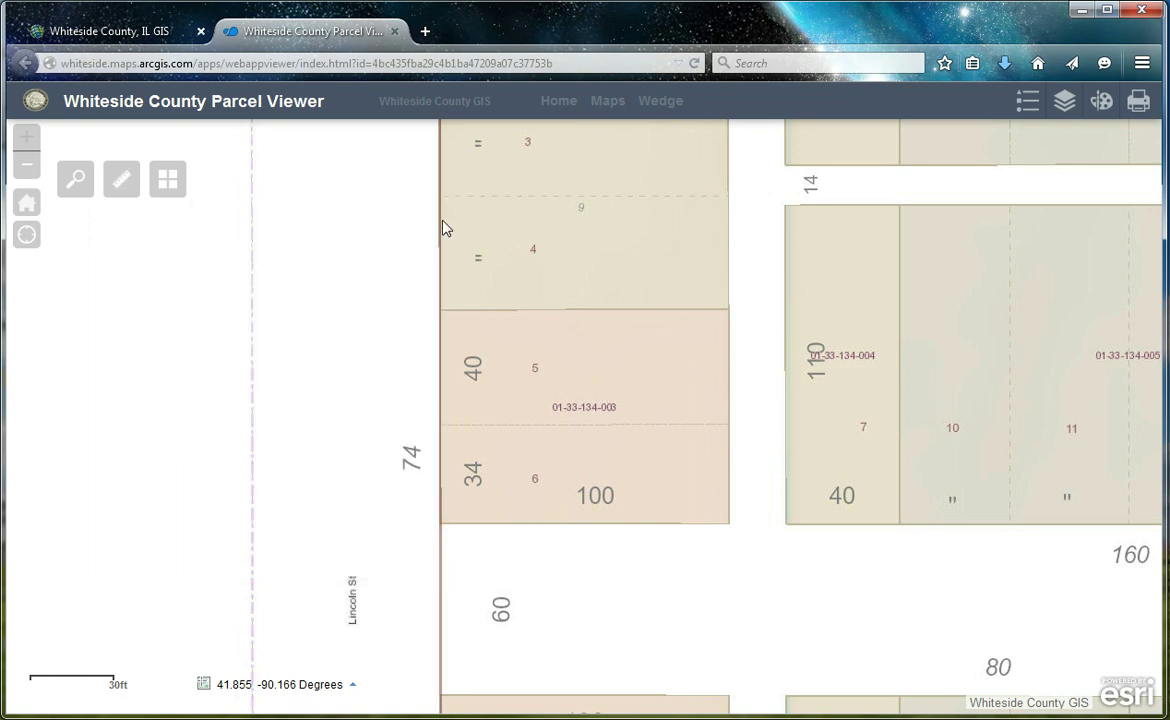
- Restore the map's default extent, and look over the available basemaps without changing the current one
{"action": "left_click", "coordinate": [26, 201]}
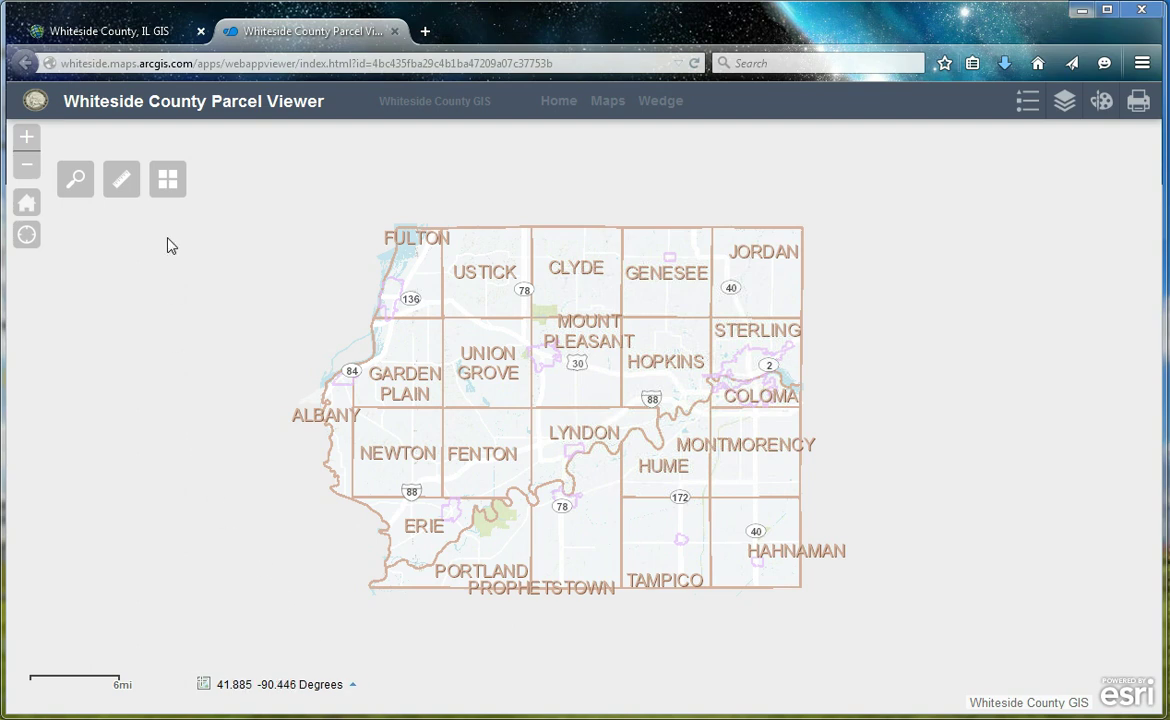
{"action": "left_click", "coordinate": [168, 185]}
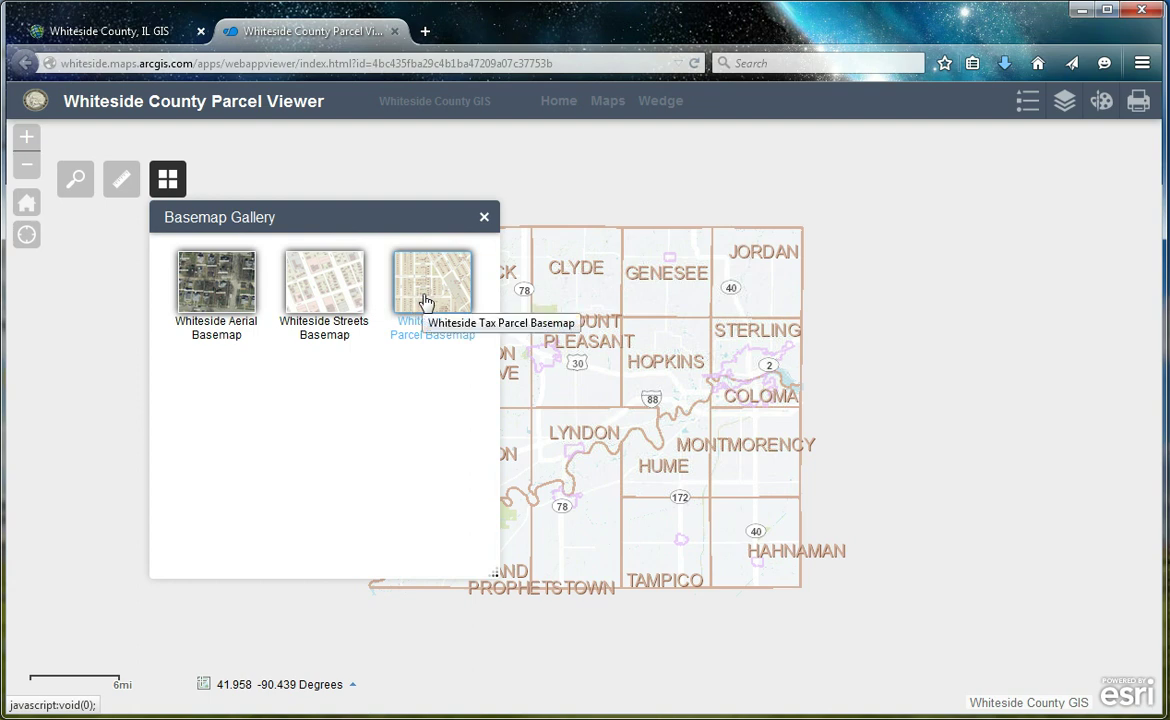
{"action": "left_click", "coordinate": [484, 217]}
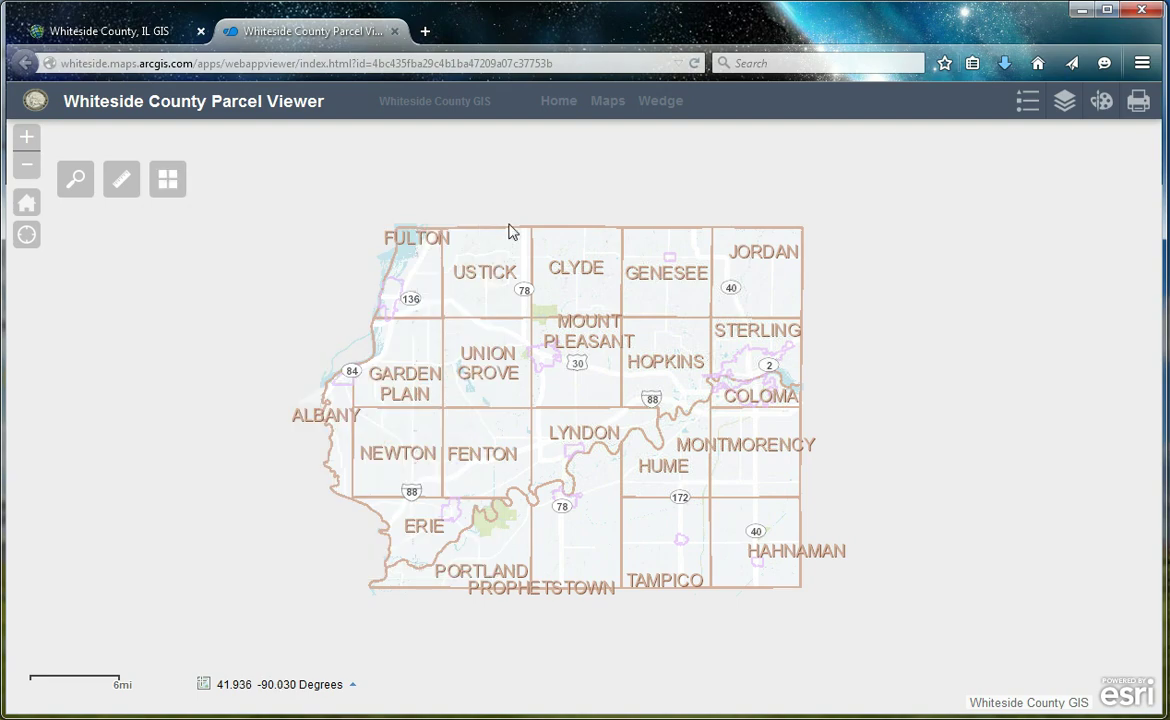
- Examine the tax parcel basemap at increasing detail, from the townships down to parcel dimensions beside the 1st Av Bridge in Rock Falls
{"action": "scroll", "coordinate": [760, 388], "scroll_direction": "up", "scroll_amount": 1}
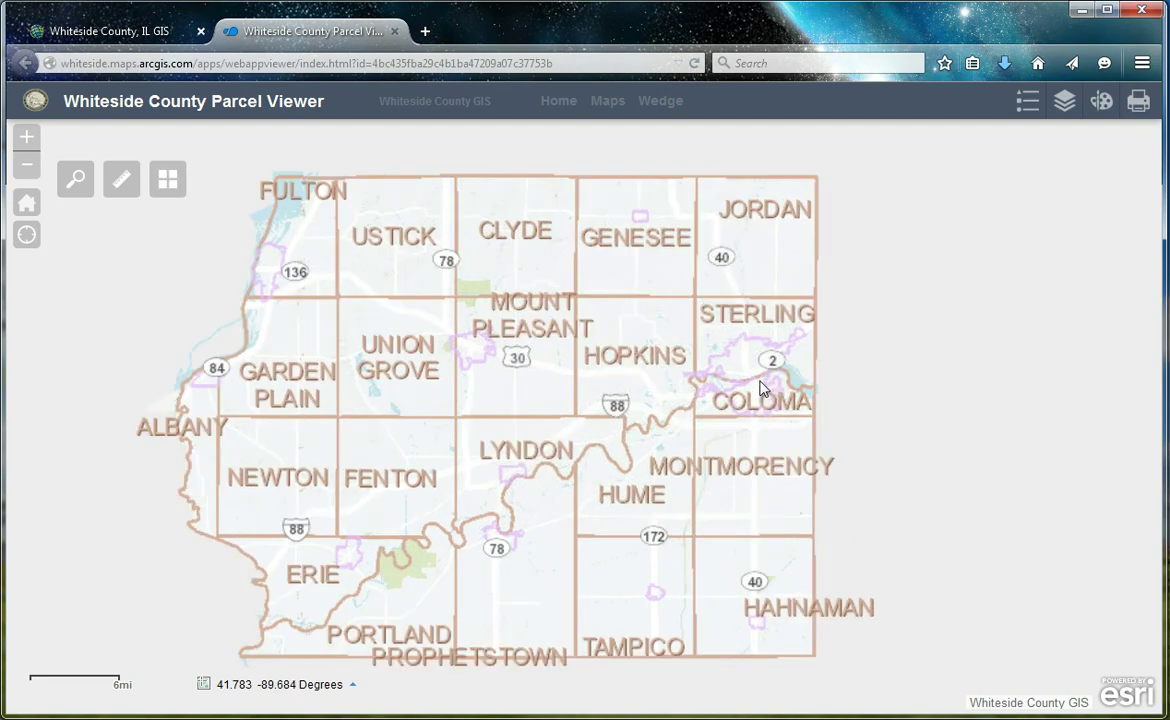
{"action": "scroll", "coordinate": [760, 388], "scroll_direction": "up", "scroll_amount": 2}
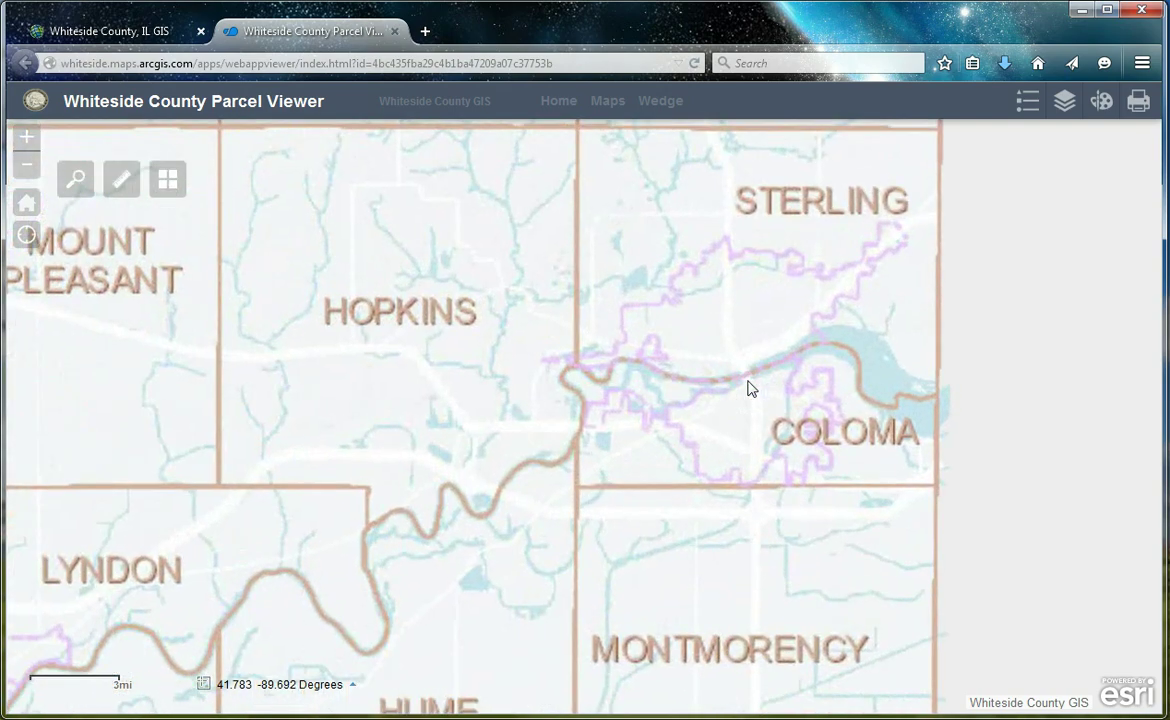
{"action": "scroll", "coordinate": [751, 388], "scroll_direction": "up", "scroll_amount": 2}
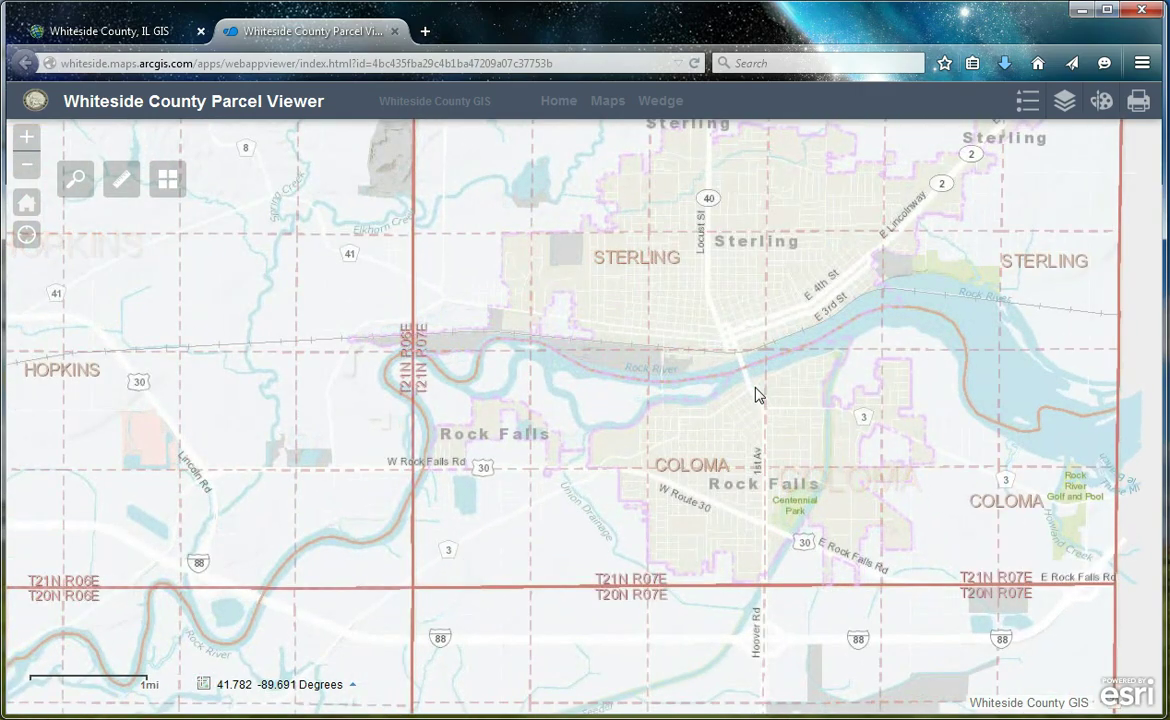
{"action": "scroll", "coordinate": [757, 394], "scroll_direction": "up", "scroll_amount": 1}
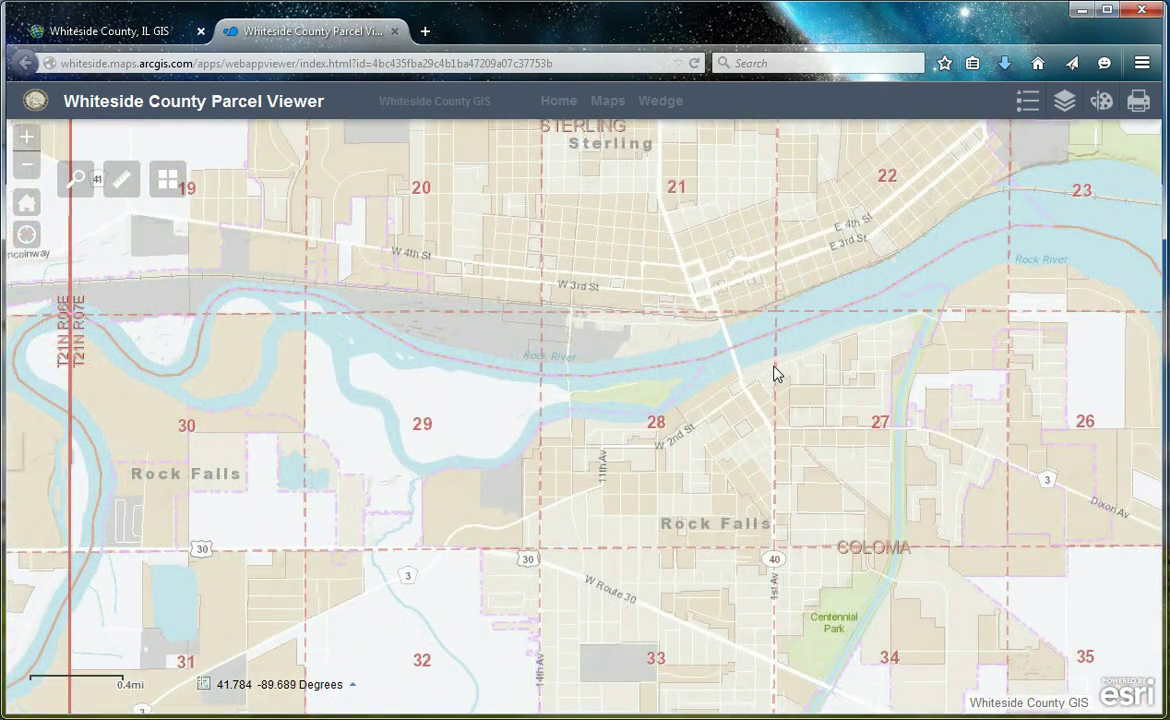
{"action": "scroll", "coordinate": [776, 374], "scroll_direction": "up", "scroll_amount": 1}
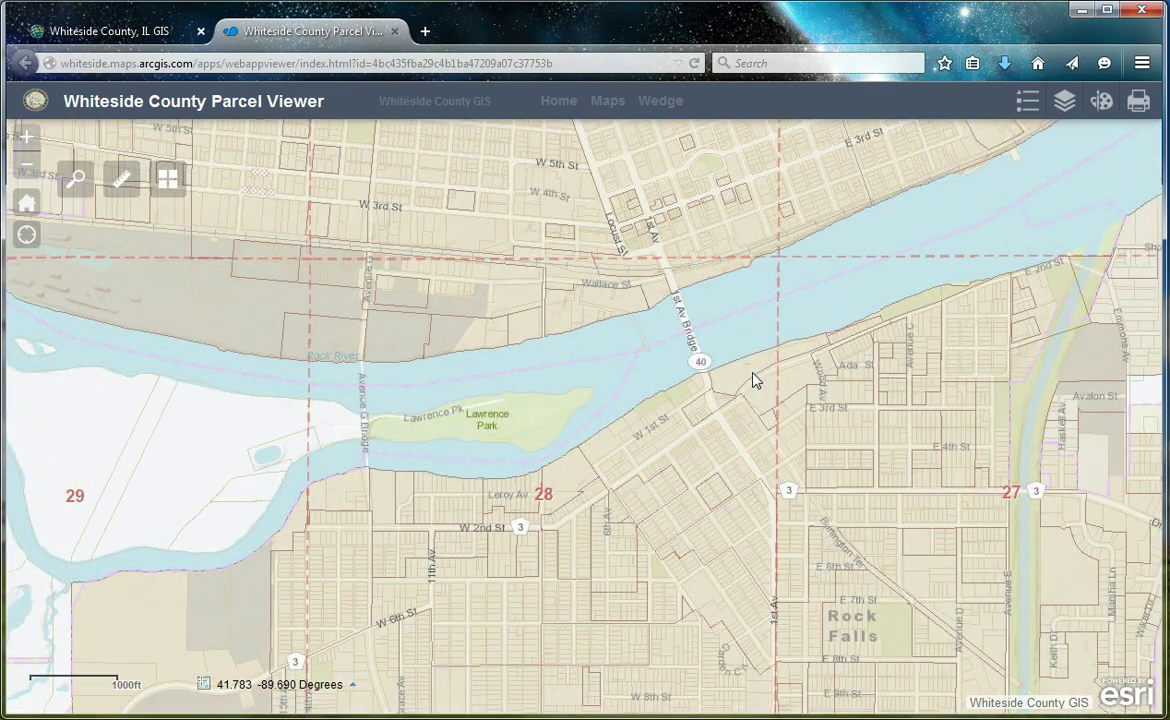
{"action": "scroll", "coordinate": [754, 380], "scroll_direction": "up", "scroll_amount": 1}
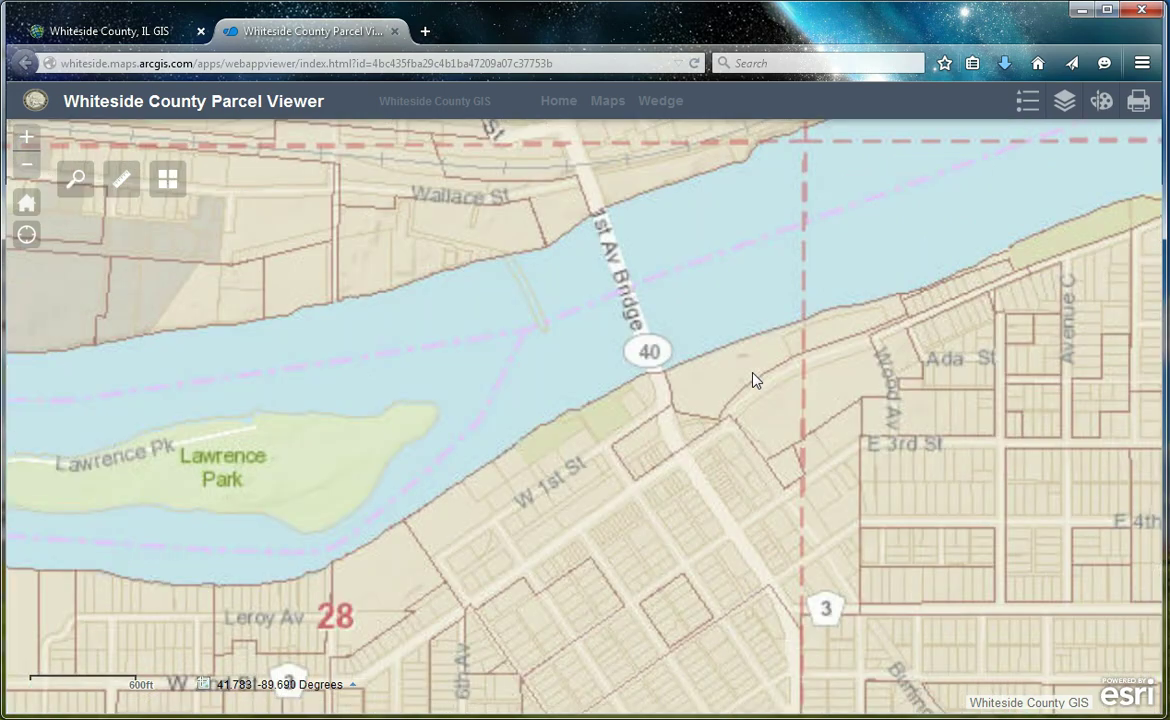
{"action": "scroll", "coordinate": [754, 380], "scroll_direction": "up", "scroll_amount": 1}
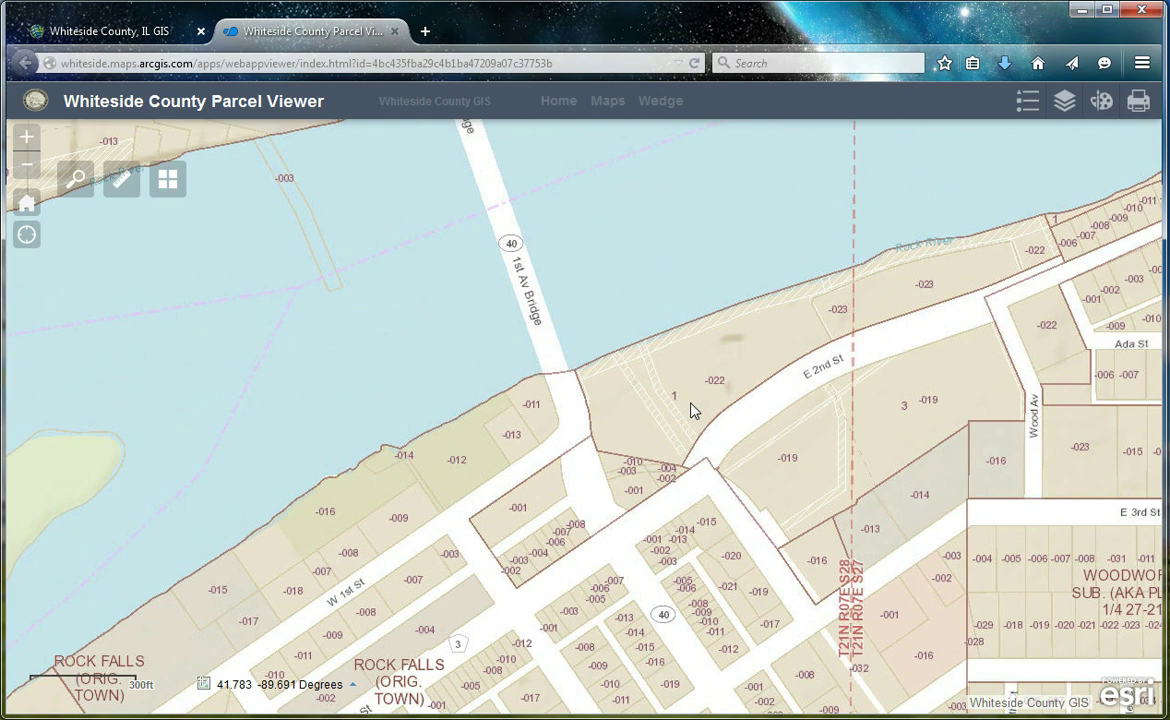
{"action": "scroll", "coordinate": [692, 410], "scroll_direction": "up", "scroll_amount": 1}
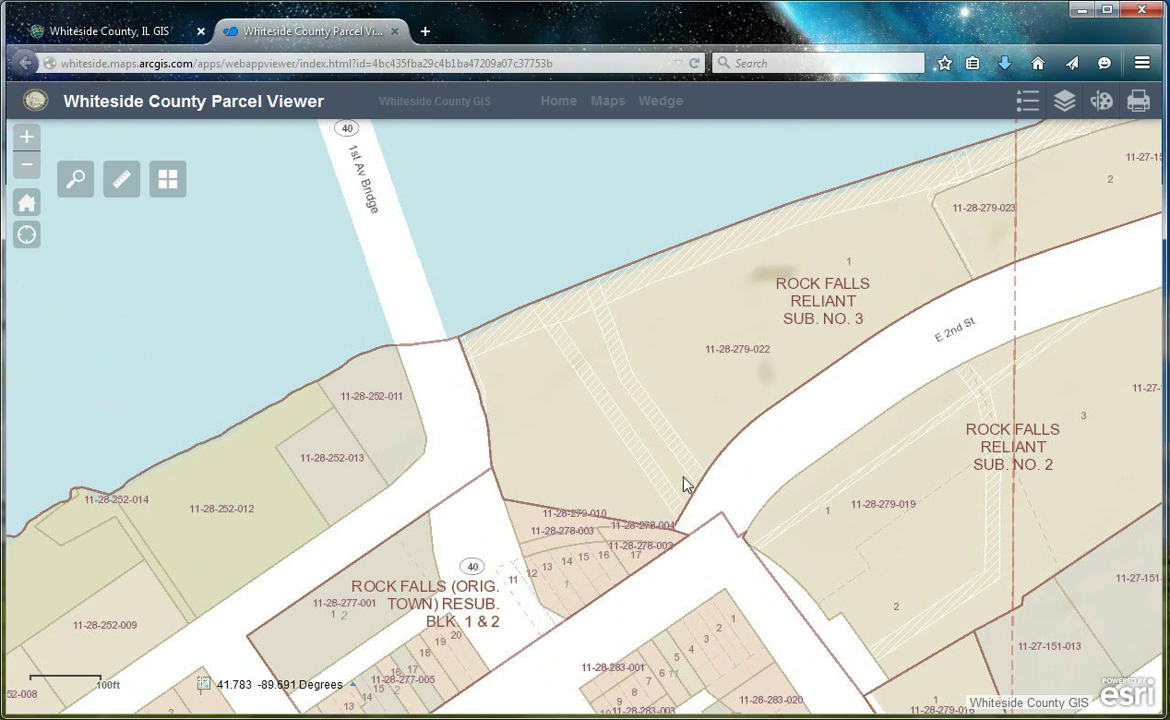
{"action": "scroll", "coordinate": [685, 480], "scroll_direction": "up", "scroll_amount": 1}
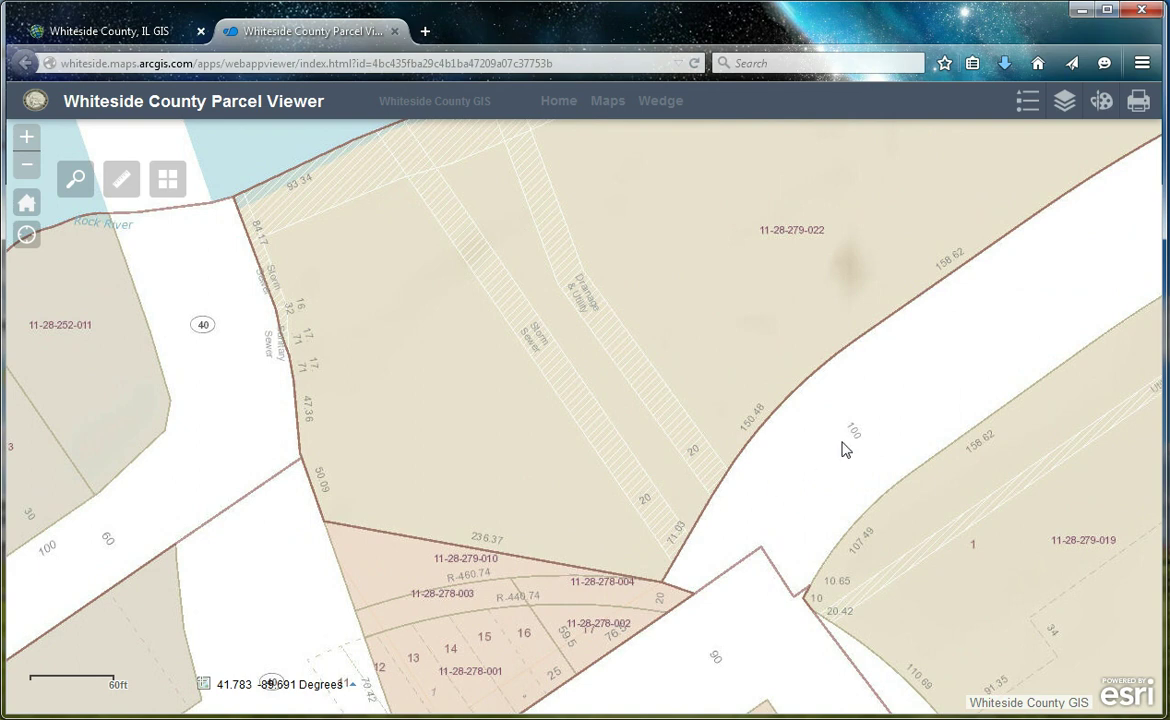
- Switch to the Whiteside Aerial Basemap and inspect the Rock Falls riverfront around the 1st Av Bridge
{"action": "left_click", "coordinate": [168, 182]}
{"action": "left_click", "coordinate": [218, 285]}
{"action": "scroll", "coordinate": [628, 333], "scroll_direction": "down", "scroll_amount": 1}
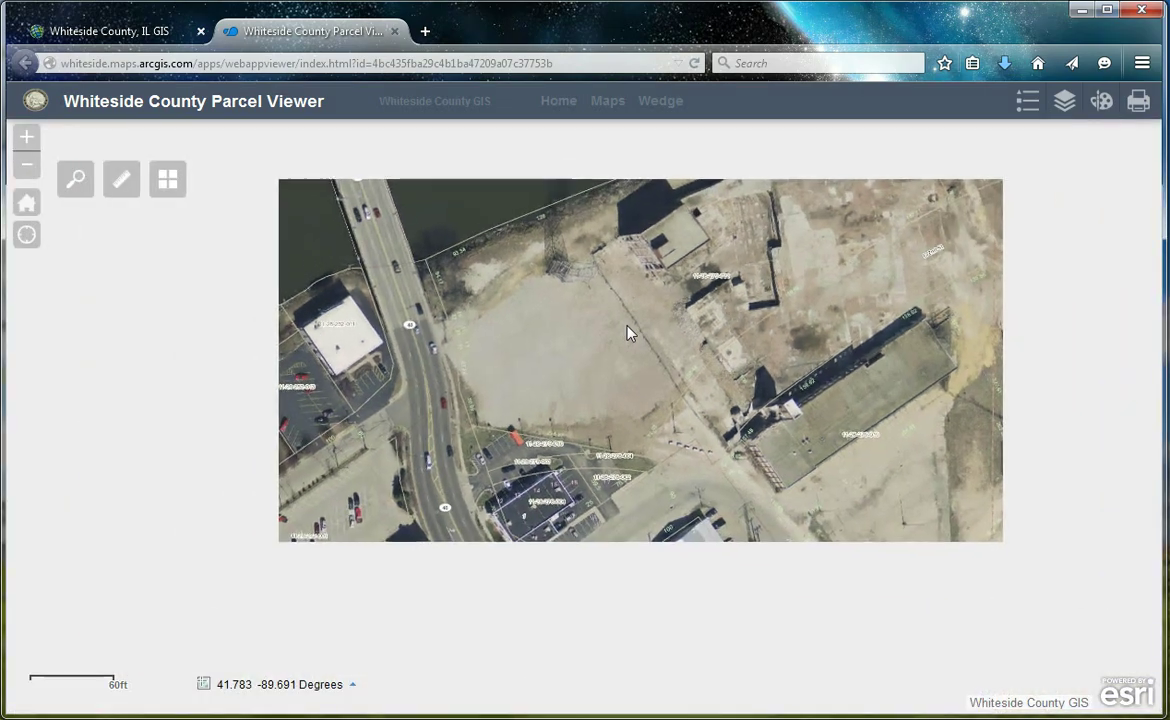
{"action": "scroll", "coordinate": [628, 333], "scroll_direction": "down", "scroll_amount": 1}
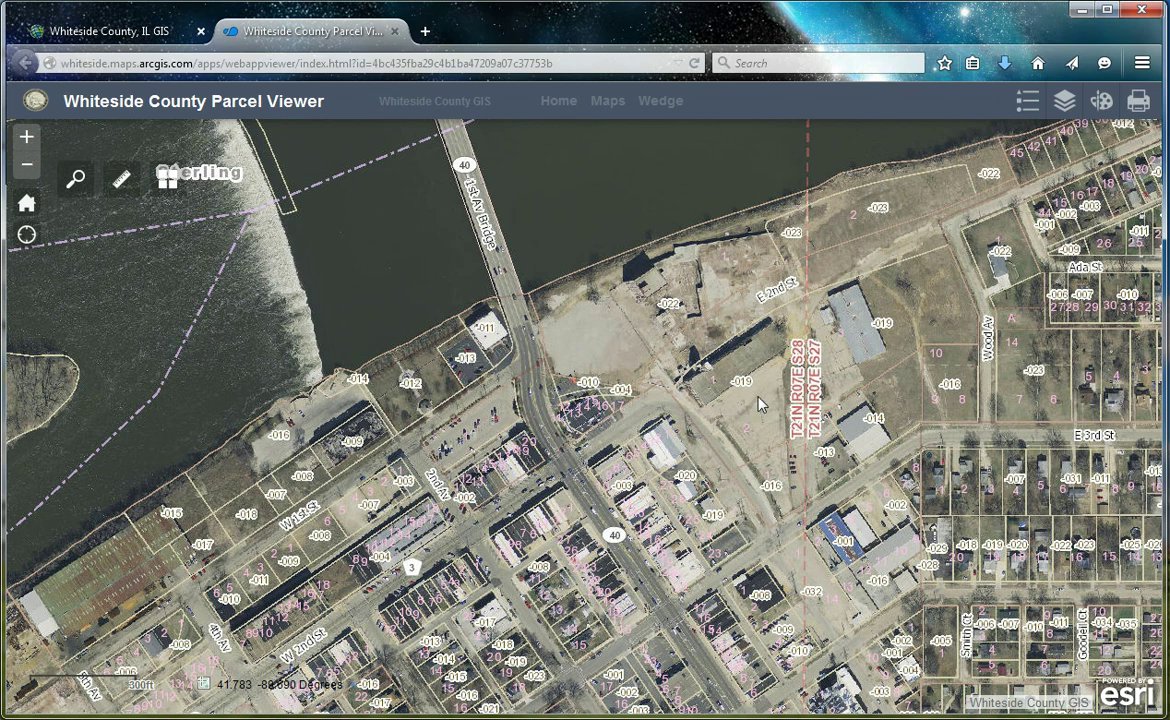
- Switch to the Whiteside Streets Basemap and inspect the building numbers and business names in the downtown block along E 3rd St
{"action": "left_click", "coordinate": [167, 186]}
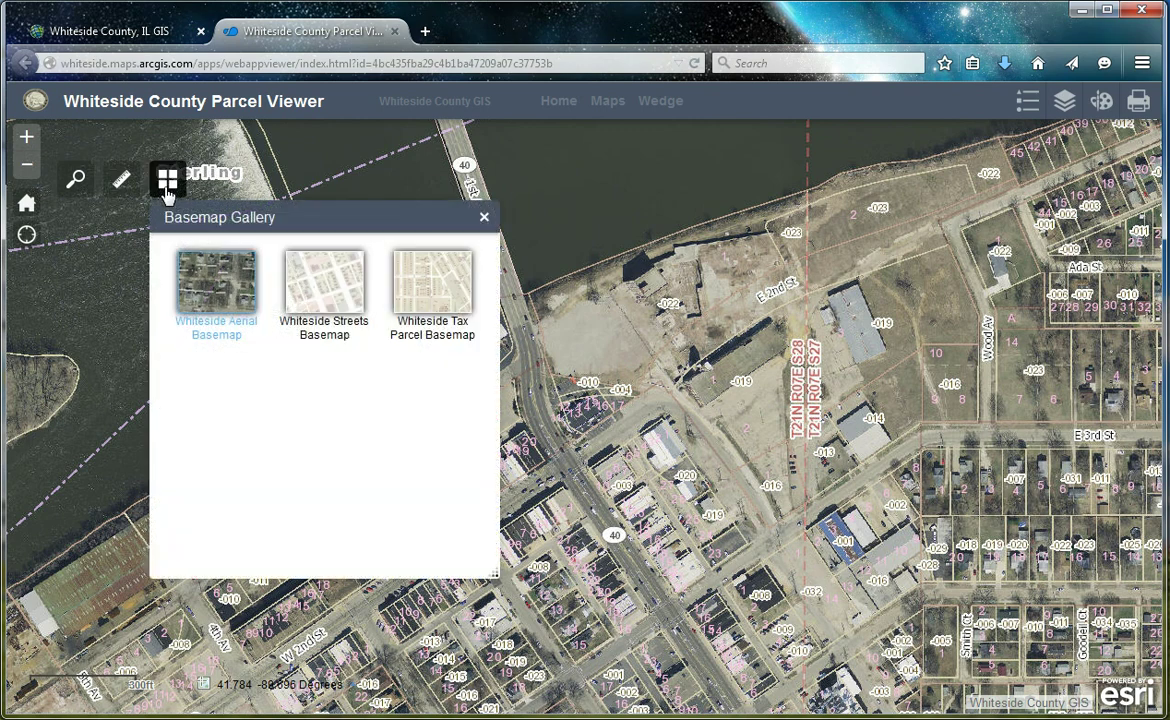
{"action": "left_click", "coordinate": [323, 276]}
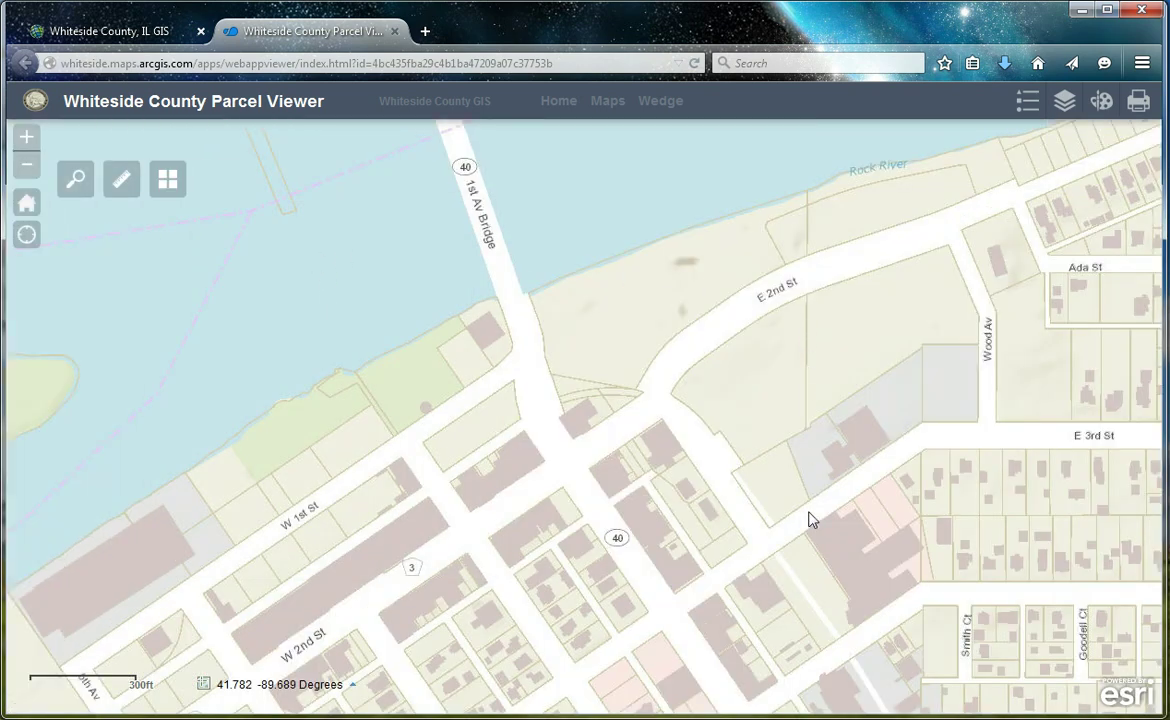
{"action": "left_click_drag", "start_coordinate": [653, 590], "coordinate": [561, 405]}
{"action": "scroll", "coordinate": [563, 420], "scroll_direction": "up", "scroll_amount": 1}
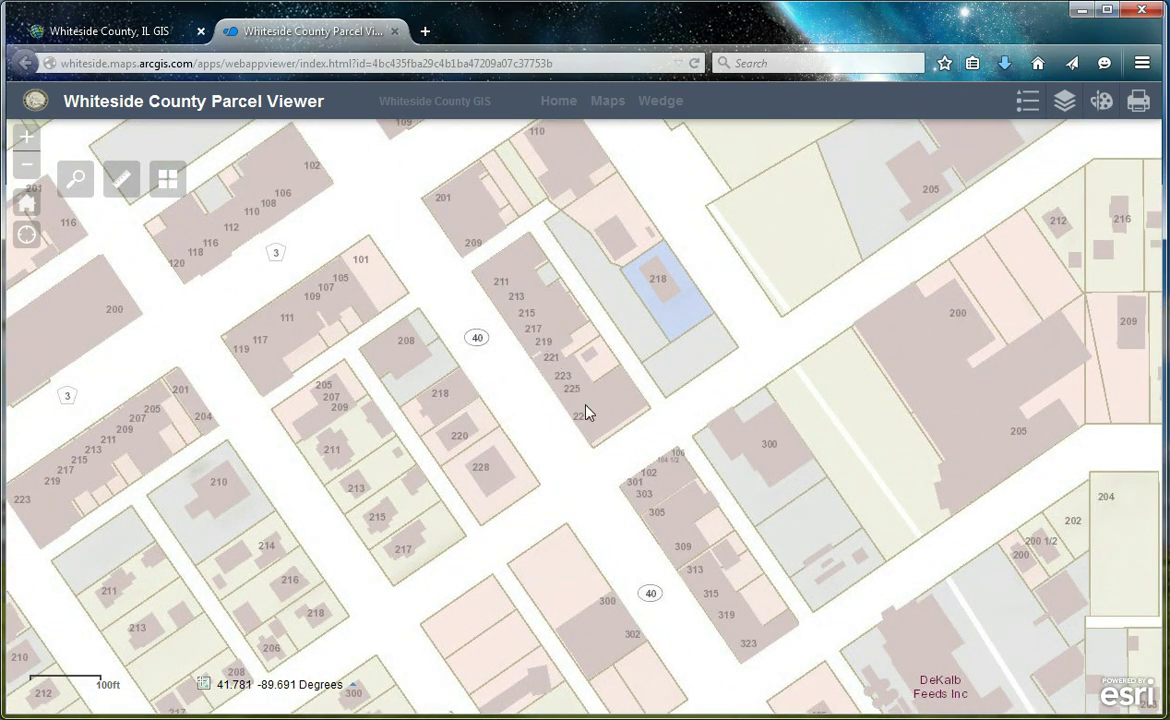
{"action": "left_click_drag", "start_coordinate": [947, 690], "coordinate": [755, 496]}
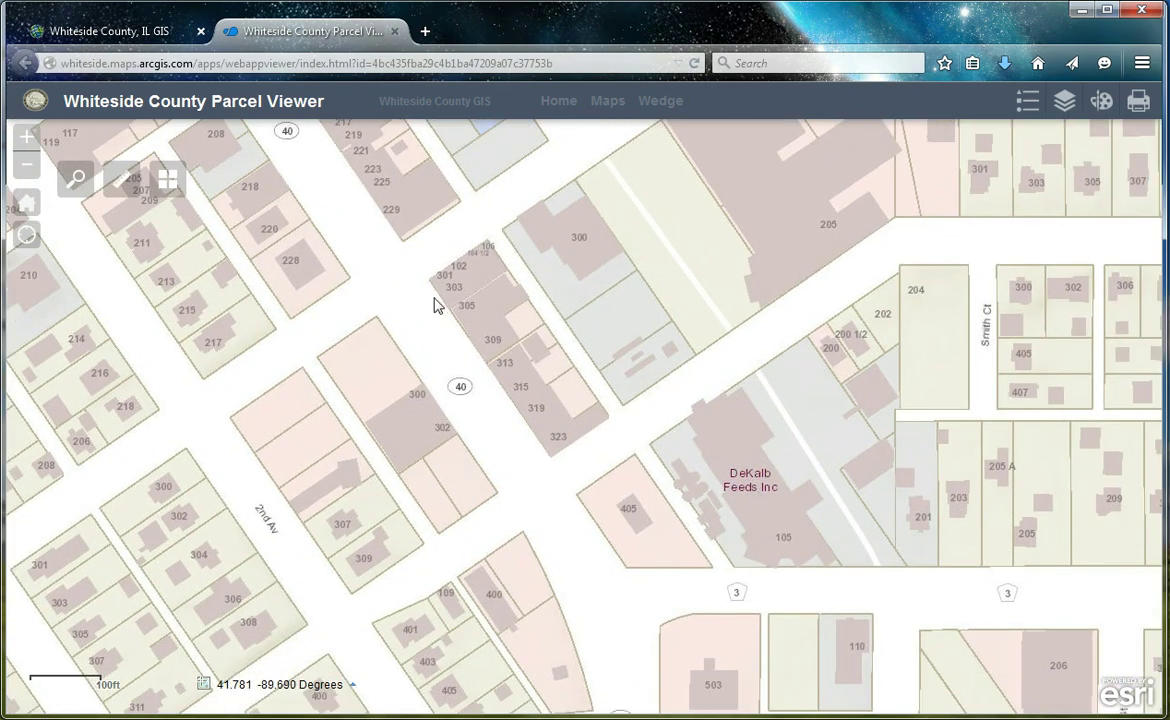
{"action": "left_click_drag", "start_coordinate": [414, 303], "coordinate": [529, 397]}
{"action": "scroll", "coordinate": [597, 355], "scroll_direction": "up", "scroll_amount": 1}
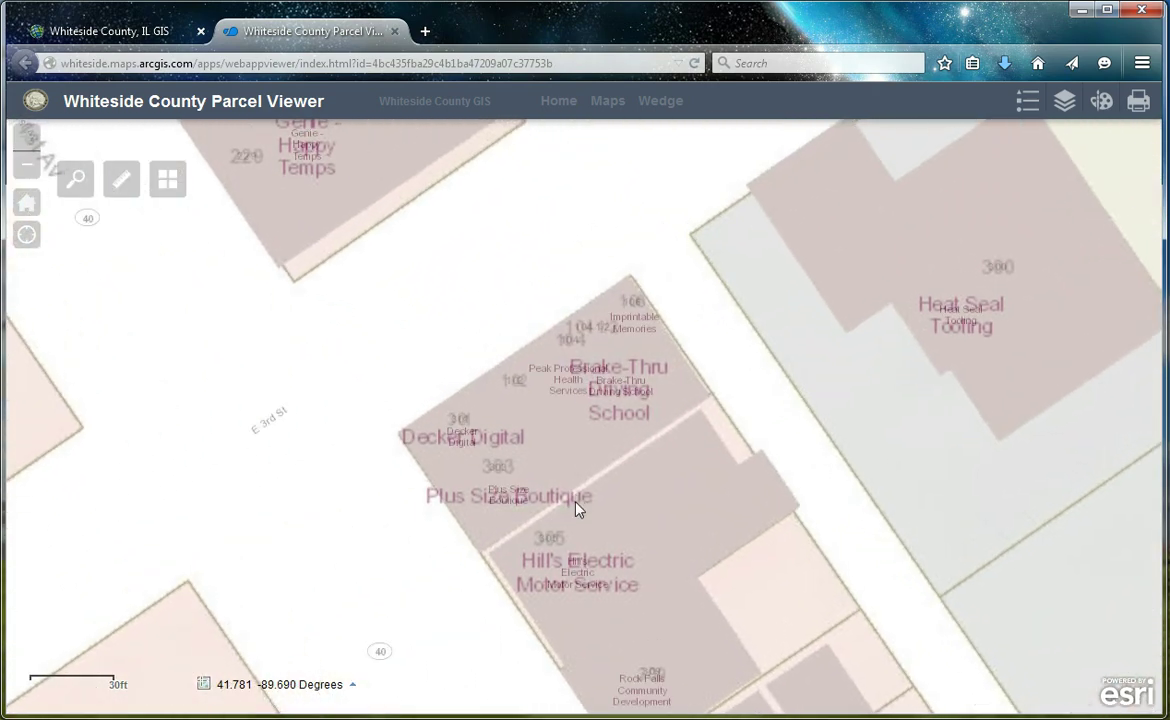
- View the parcel details for the building housing Decker Digital, highlight its site address, and close the details
{"action": "left_click", "coordinate": [585, 429]}
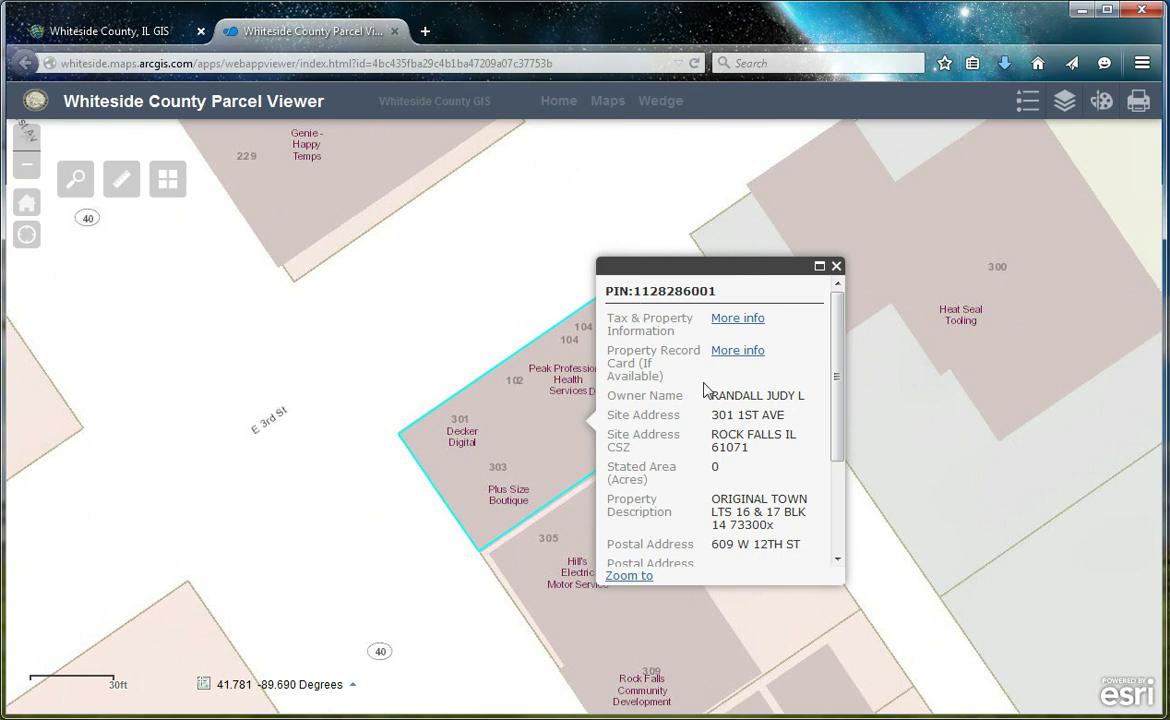
{"action": "left_click_drag", "start_coordinate": [710, 414], "coordinate": [789, 425]}
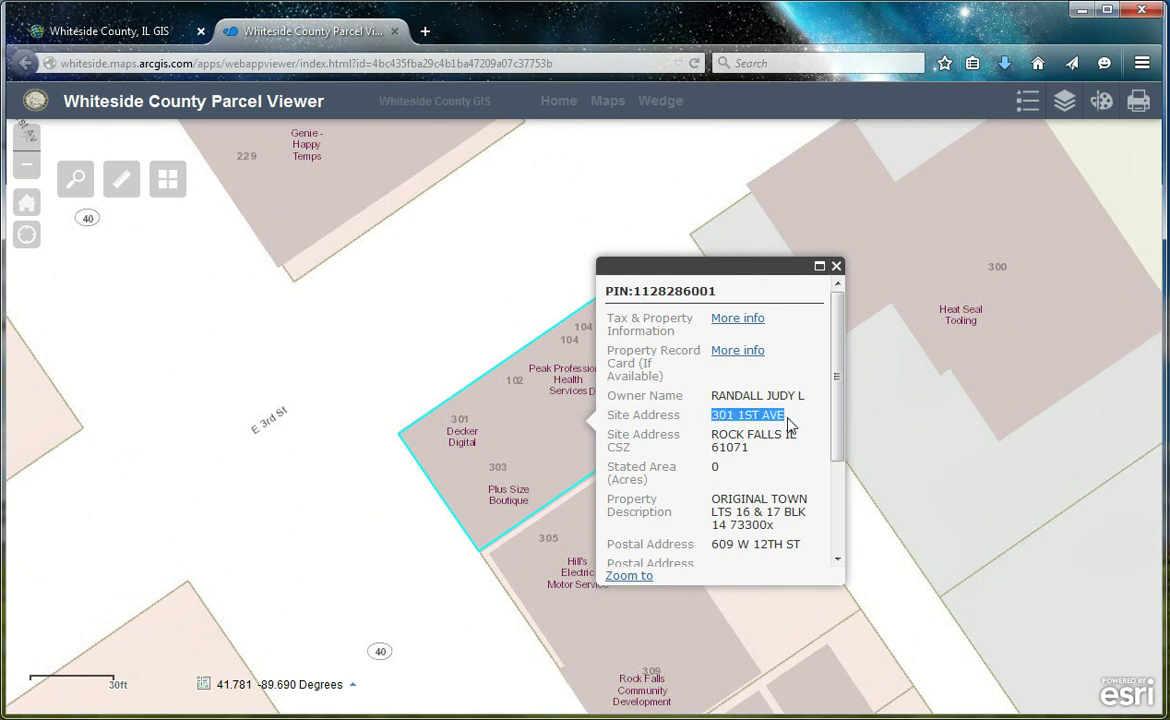
{"action": "left_click", "coordinate": [836, 265]}
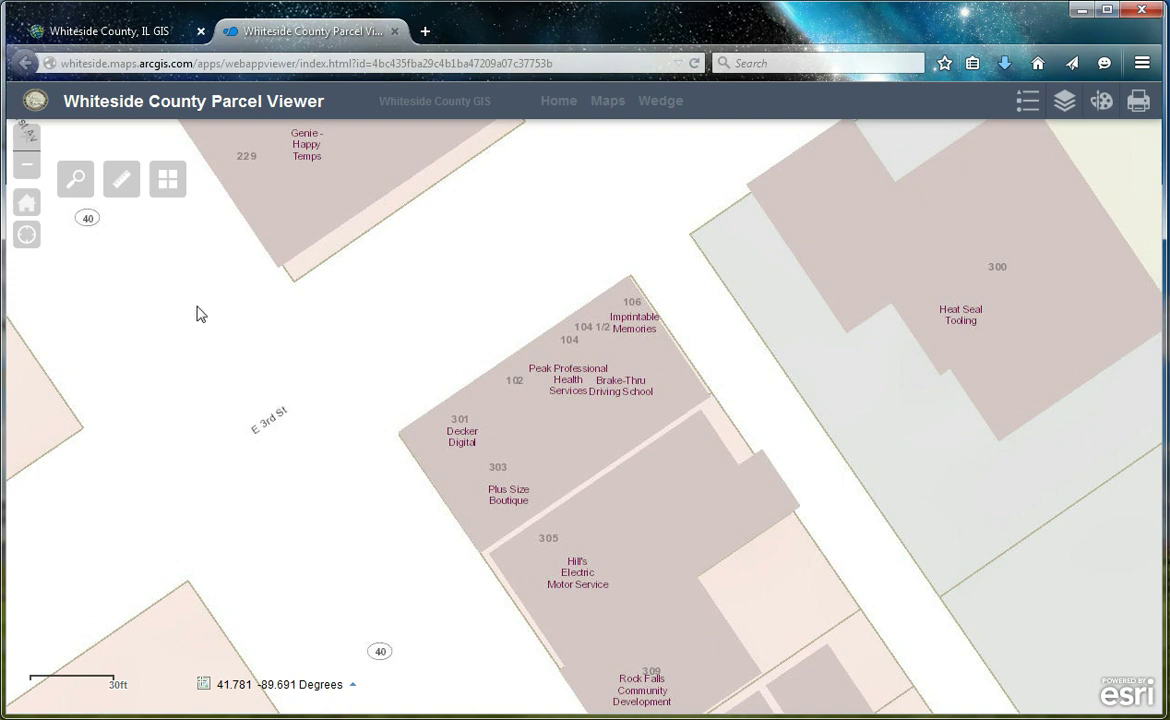
- Switch back to the Whiteside Tax Parcel Basemap and restore the map's default extent
{"action": "left_click", "coordinate": [167, 179]}
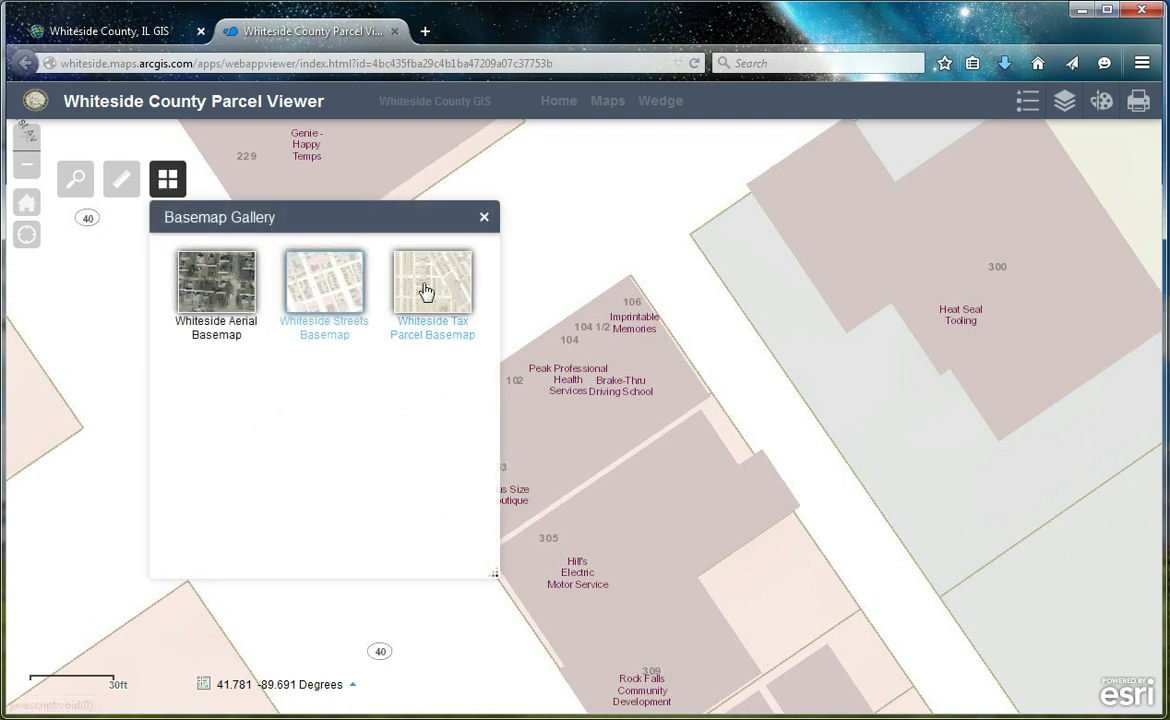
{"action": "left_click", "coordinate": [425, 290]}
{"action": "left_click", "coordinate": [167, 179]}
{"action": "left_click", "coordinate": [27, 202]}
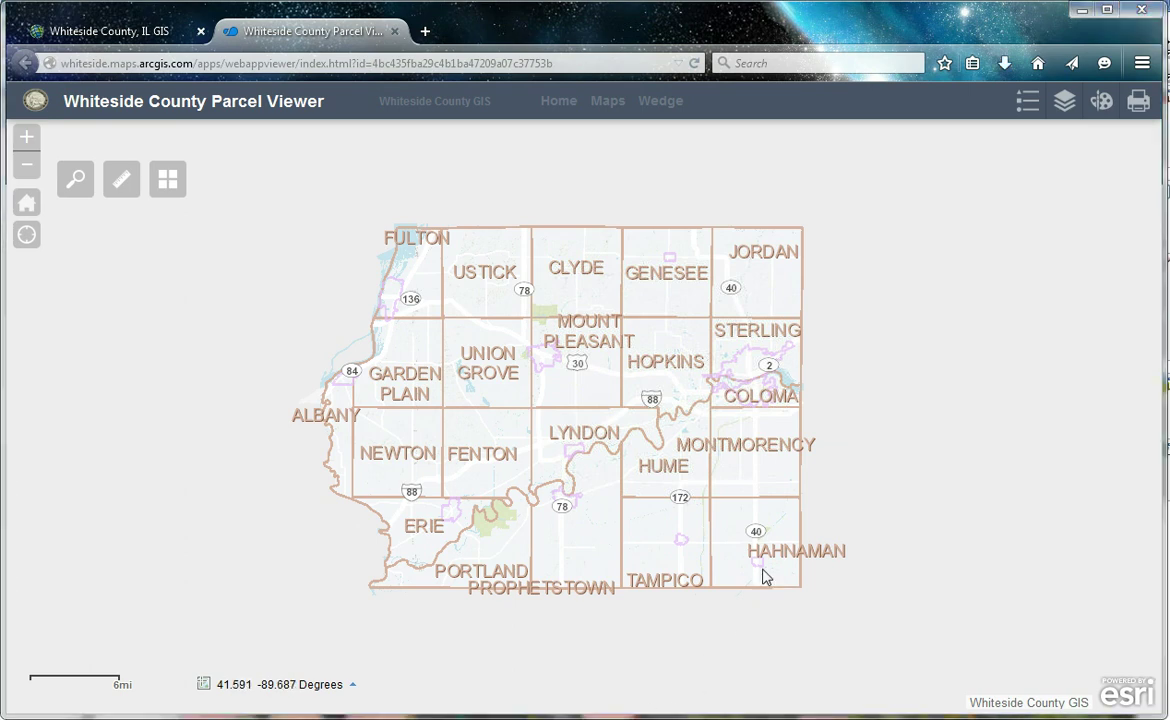
- Turn on the Tax Parcel Sales layer and close the layer list
{"action": "left_click", "coordinate": [1064, 102]}
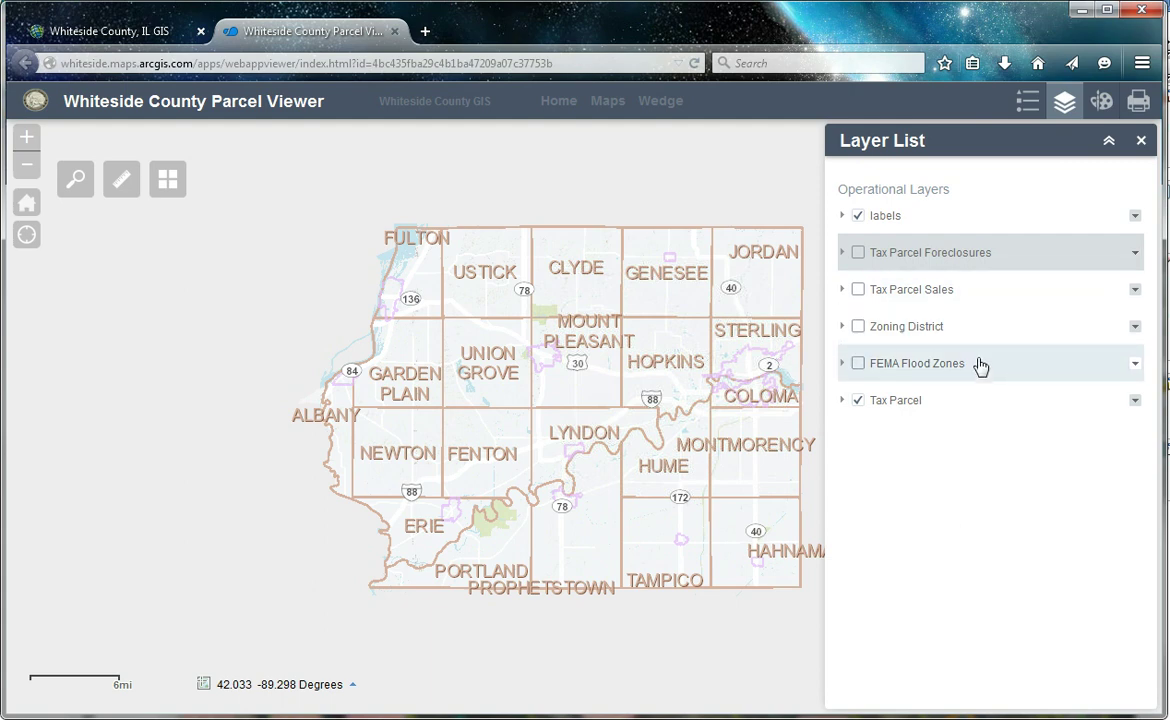
{"action": "left_click", "coordinate": [858, 290]}
{"action": "left_click", "coordinate": [1141, 140]}
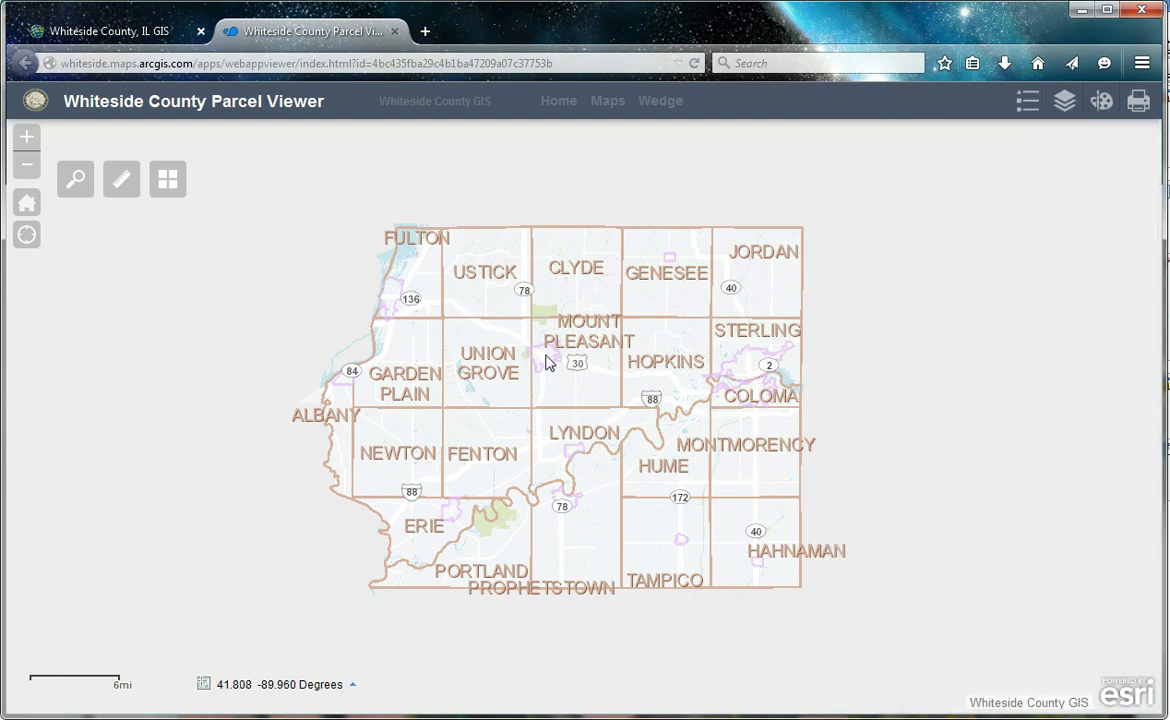
- View the sale record for the marked lot 3 parcel west of N Cherry St in Morrison, and its matching parcel record
{"action": "scroll", "coordinate": [536, 355], "scroll_direction": "up", "scroll_amount": 4}
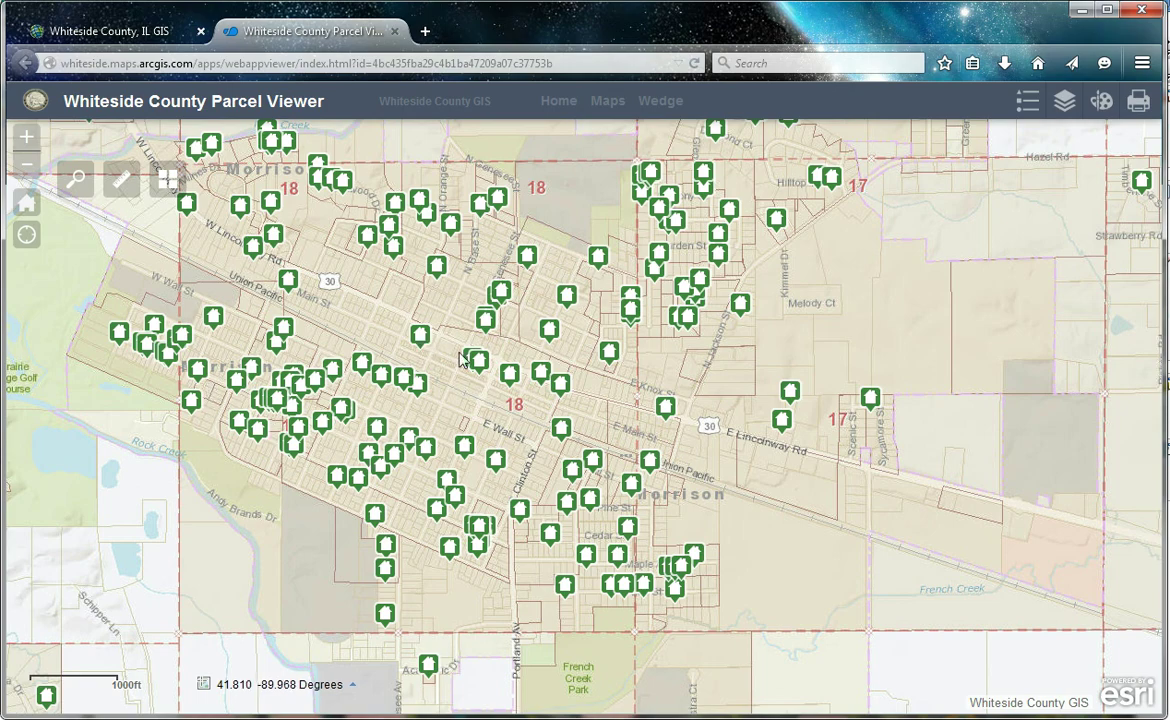
{"action": "scroll", "coordinate": [476, 372], "scroll_direction": "up", "scroll_amount": 2}
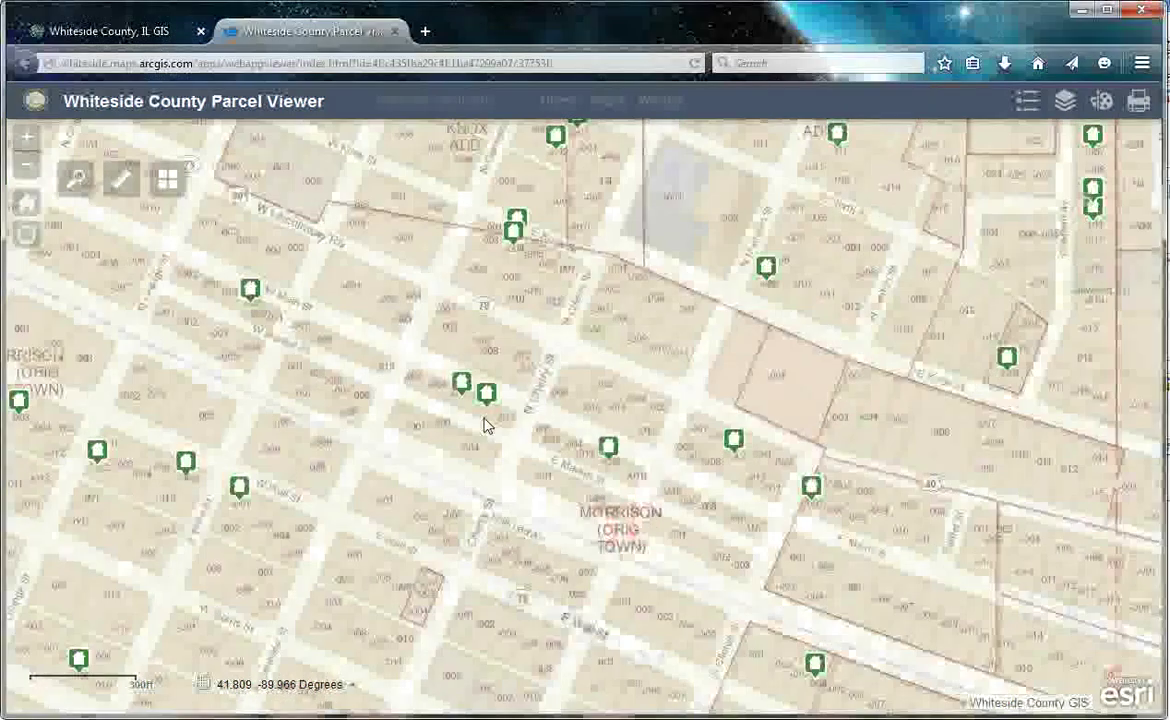
{"action": "scroll", "coordinate": [486, 425], "scroll_direction": "up", "scroll_amount": 3}
{"action": "scroll", "coordinate": [486, 425], "scroll_direction": "up", "scroll_amount": 3}
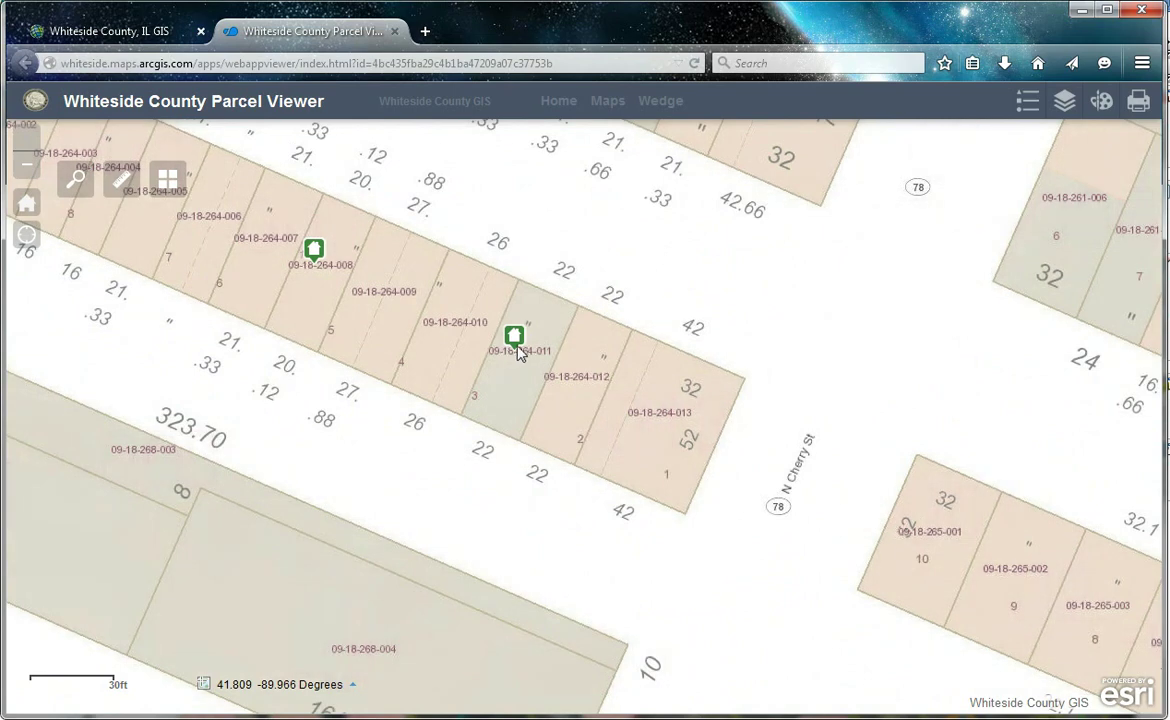
{"action": "left_click", "coordinate": [514, 340]}
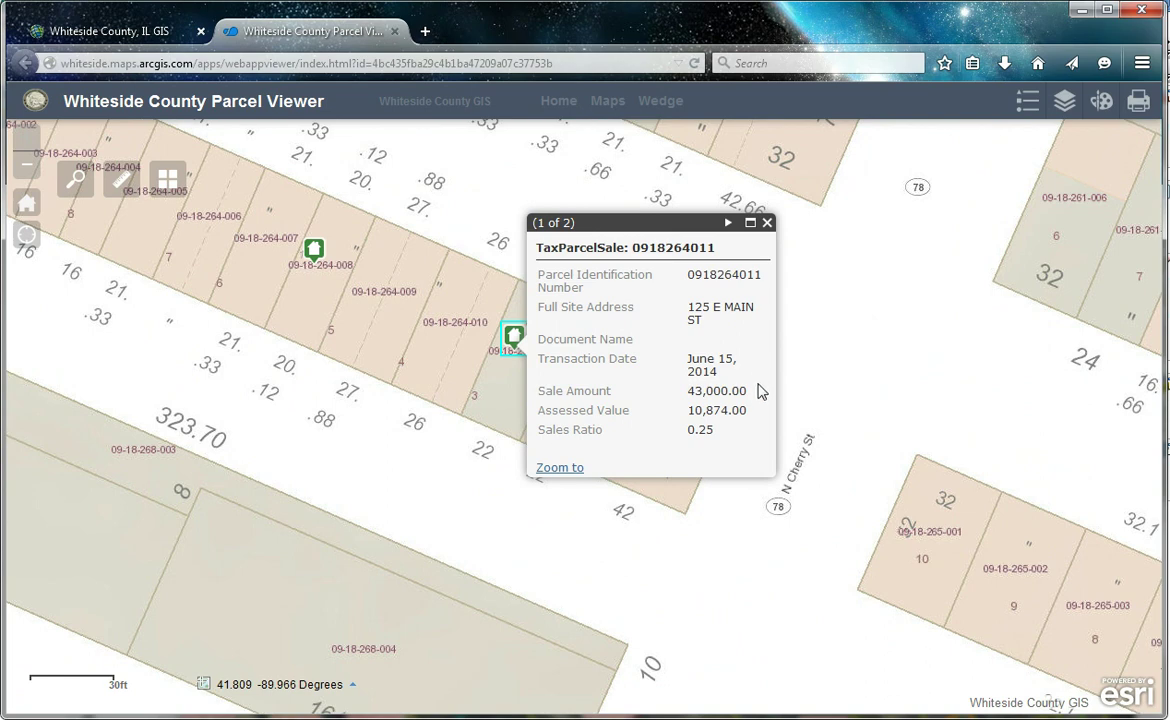
{"action": "left_click", "coordinate": [728, 223]}
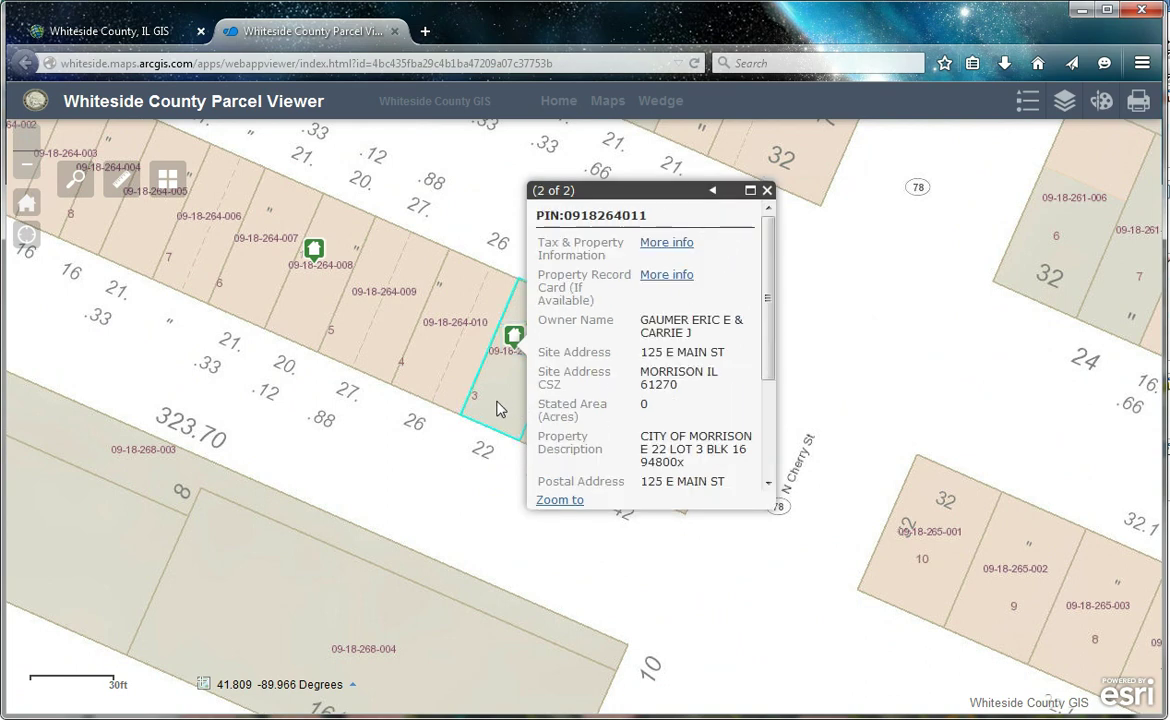
- Open the selected parcel's tax and property information page and view its sales history
{"action": "left_click", "coordinate": [676, 253]}
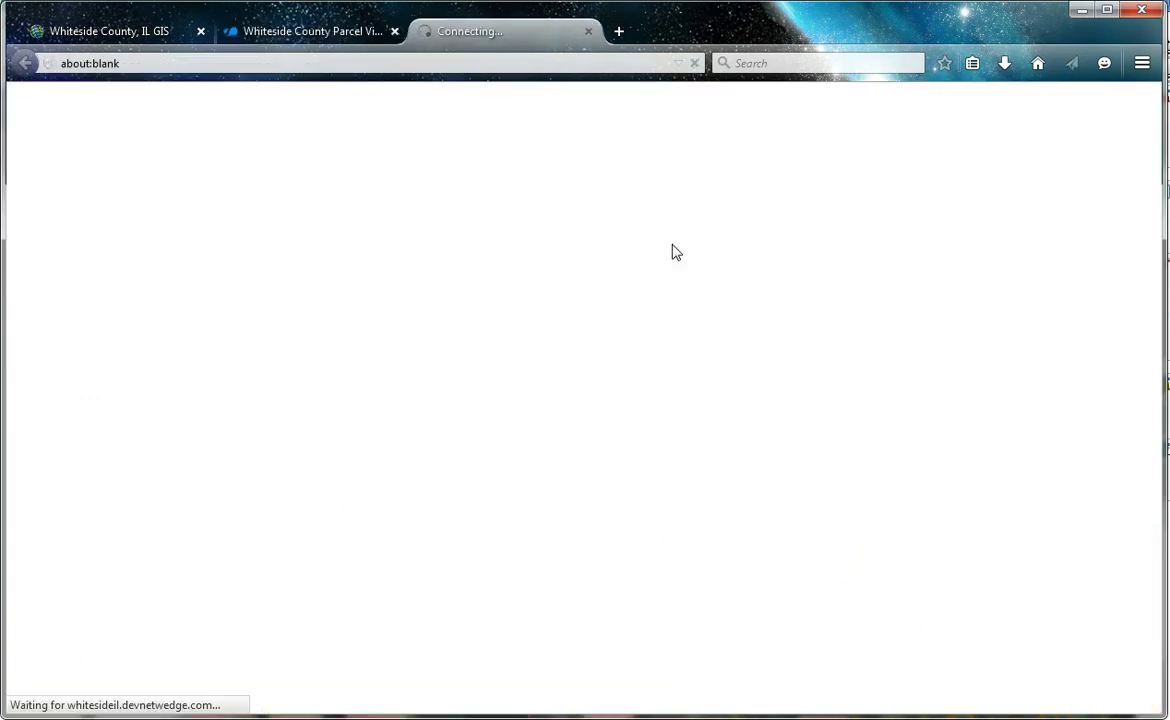
{"action": "scroll", "coordinate": [745, 446], "scroll_direction": "down", "scroll_amount": 4}
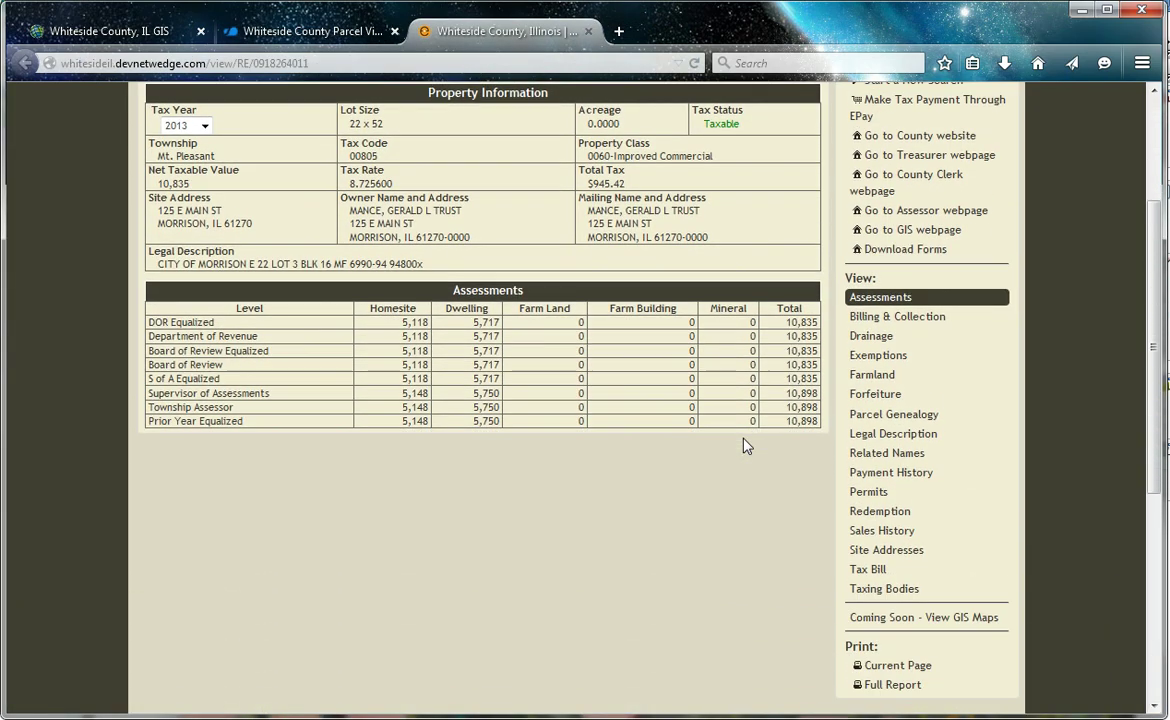
{"action": "left_click", "coordinate": [912, 519]}
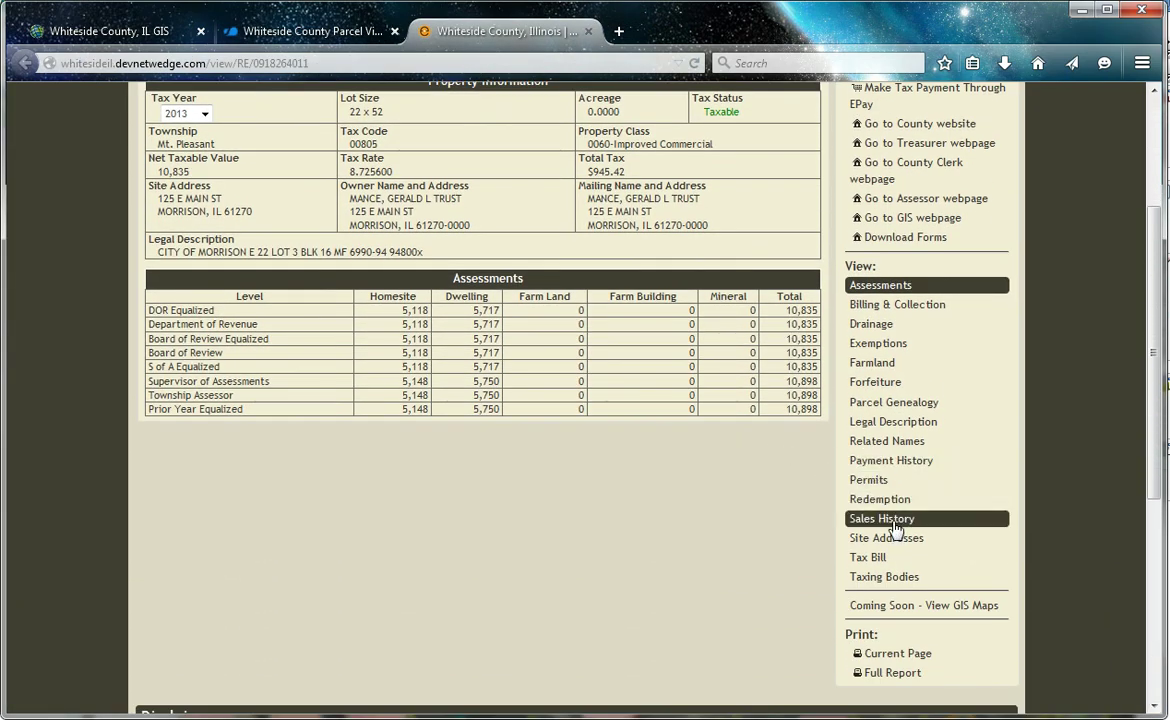
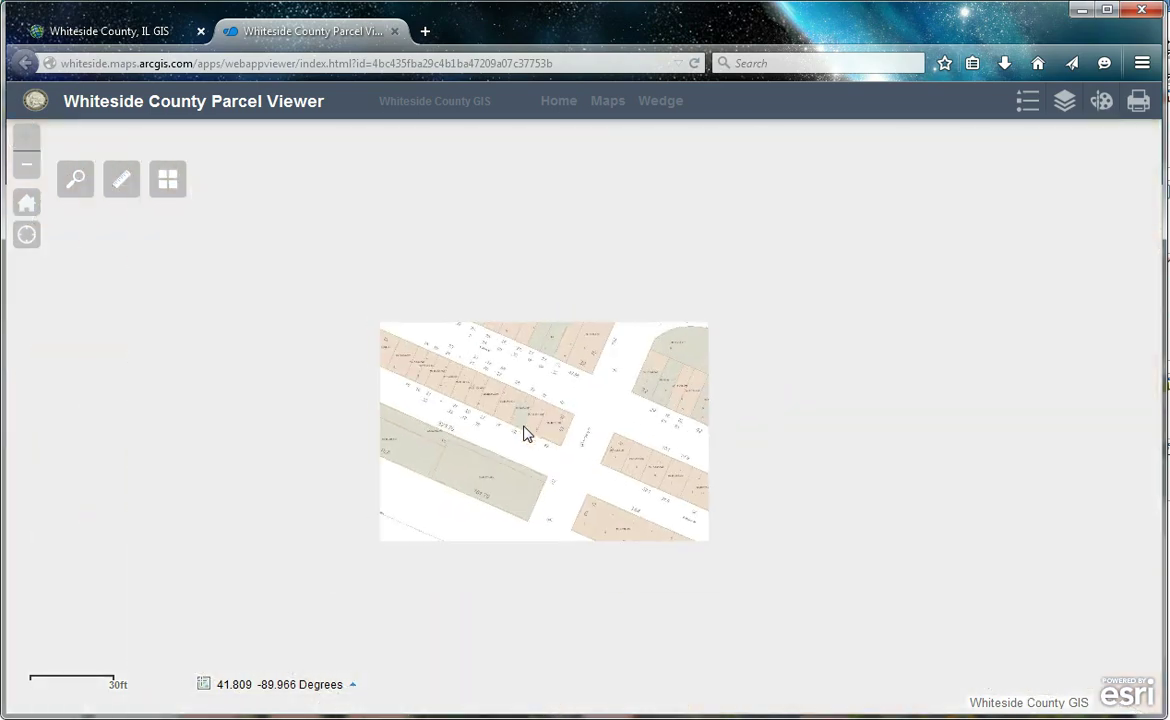
- Look over the foreclosure and sale markers across Morrison, and show the map legend to identify the symbols
{"action": "scroll", "coordinate": [527, 433], "scroll_direction": "down", "scroll_amount": 1}
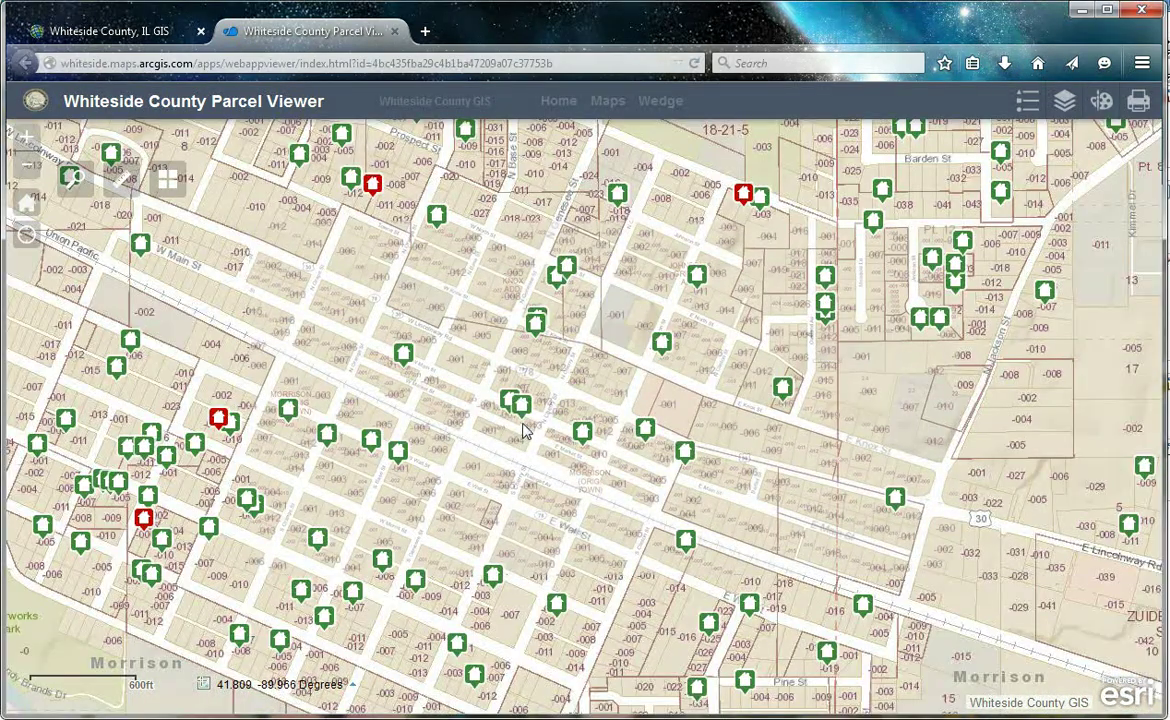
{"action": "scroll", "coordinate": [524, 425], "scroll_direction": "down", "scroll_amount": 2}
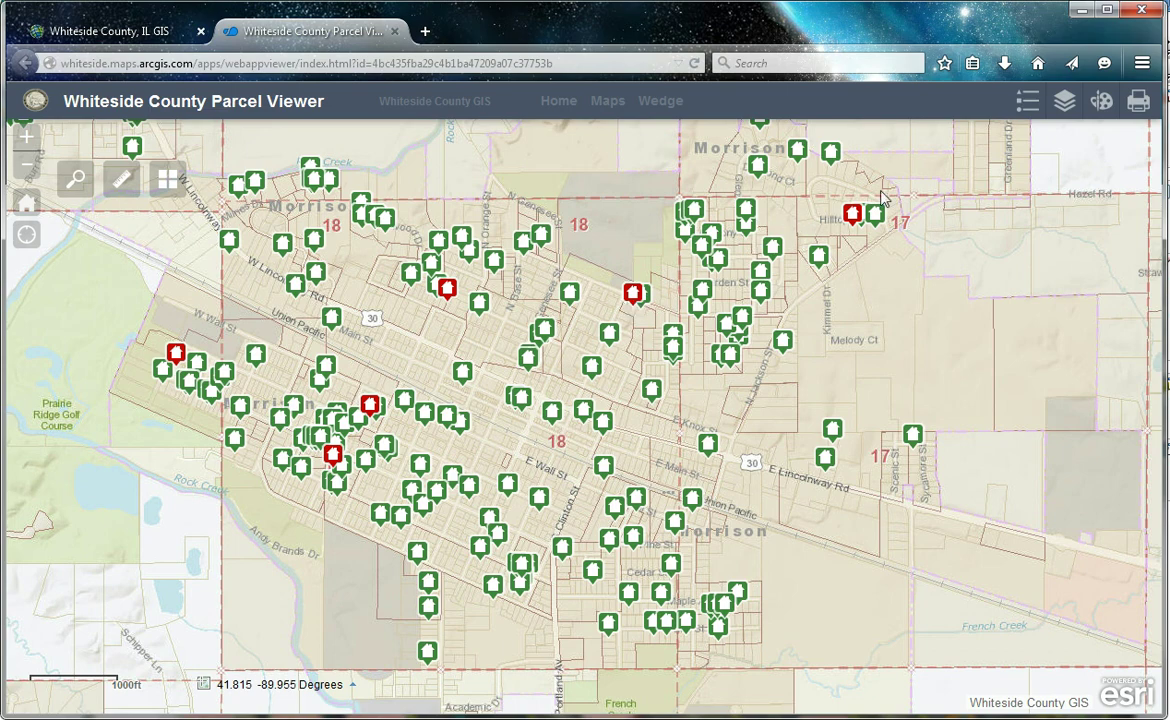
{"action": "left_click", "coordinate": [1027, 103]}
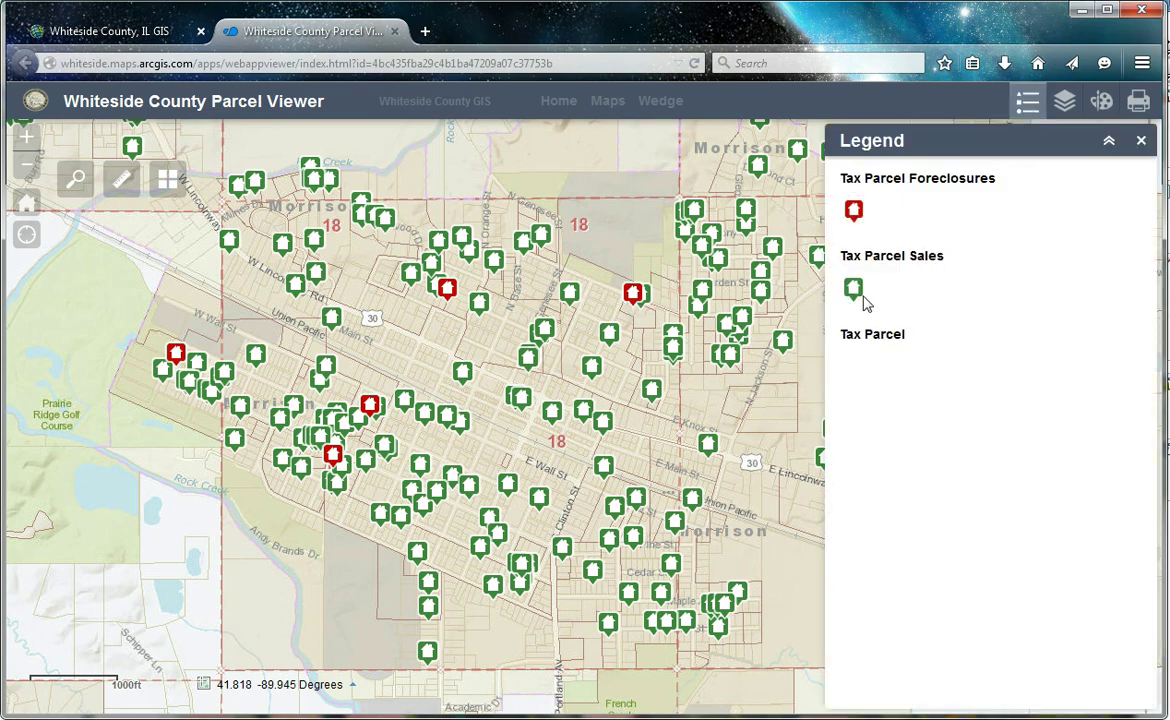
- Close the legend and turn off the Tax Parcel Foreclosures and Tax Parcel Sales layers
{"action": "left_click", "coordinate": [1141, 141]}
{"action": "left_click", "coordinate": [1065, 103]}
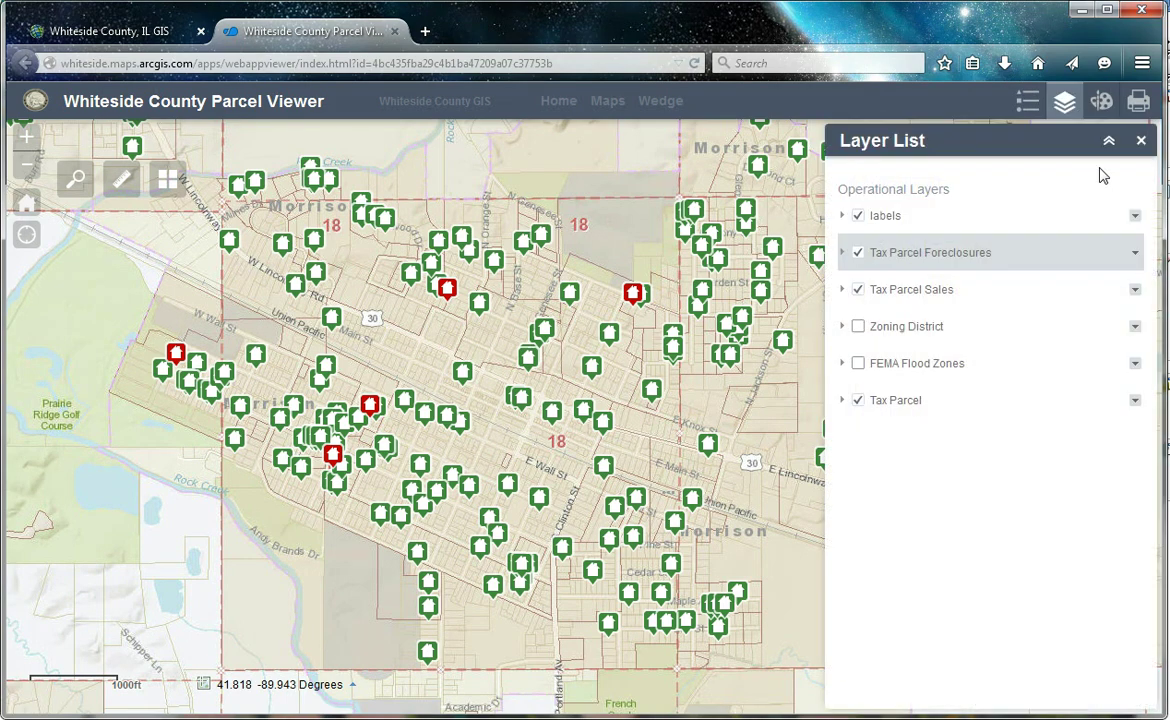
{"action": "left_click", "coordinate": [858, 253]}
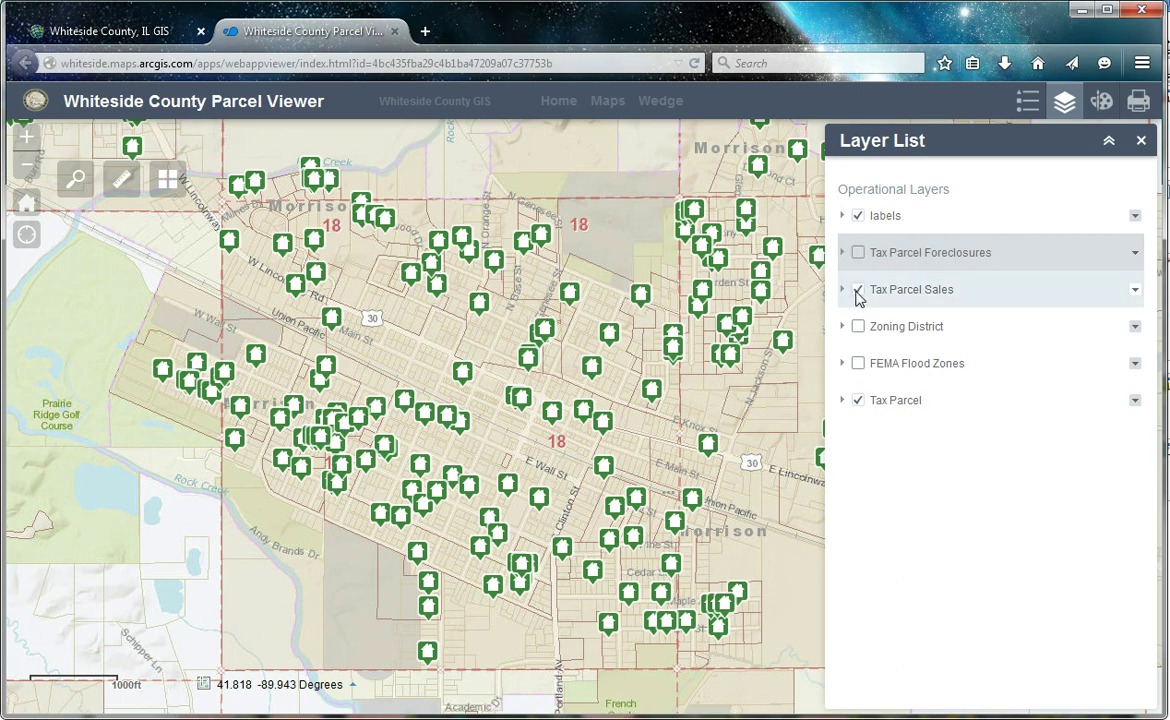
{"action": "left_click", "coordinate": [857, 290]}
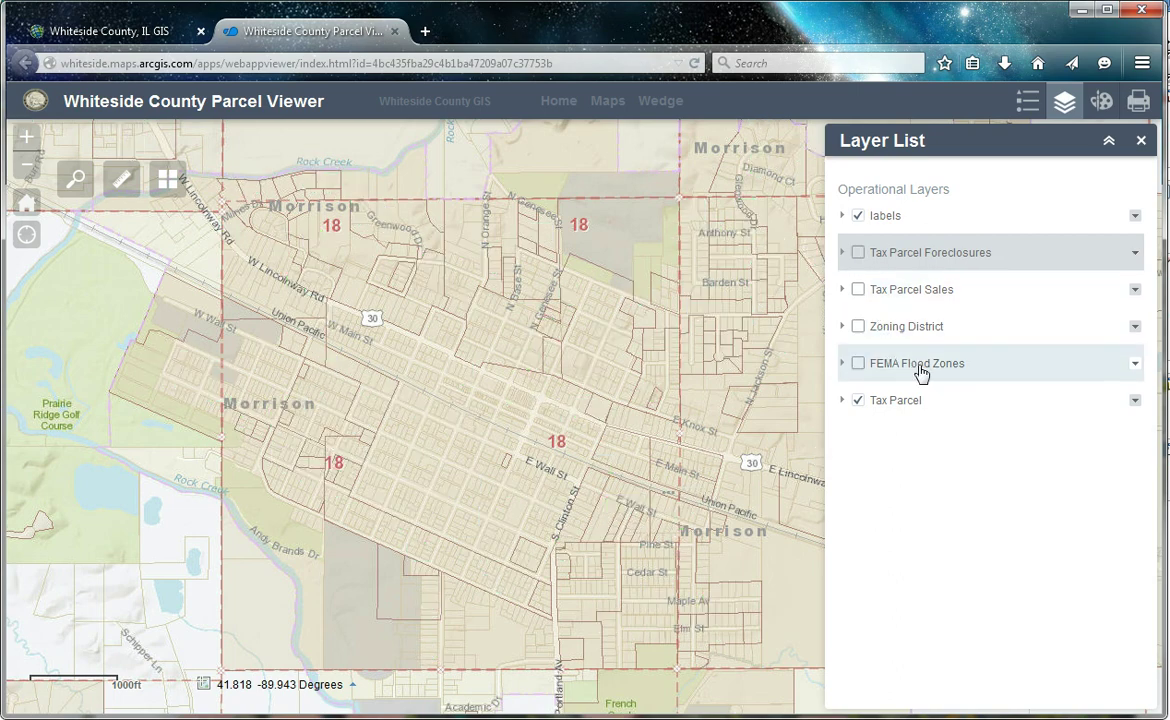
{"action": "left_click", "coordinate": [75, 179]}
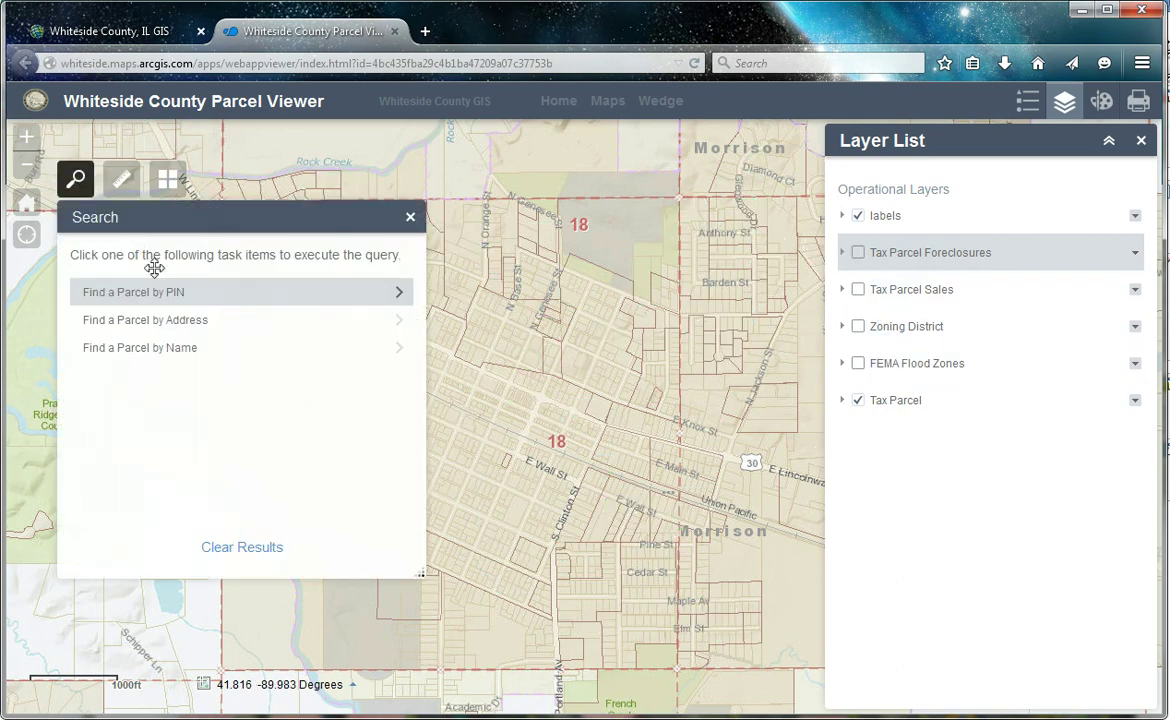
{"action": "left_click", "coordinate": [150, 290]}
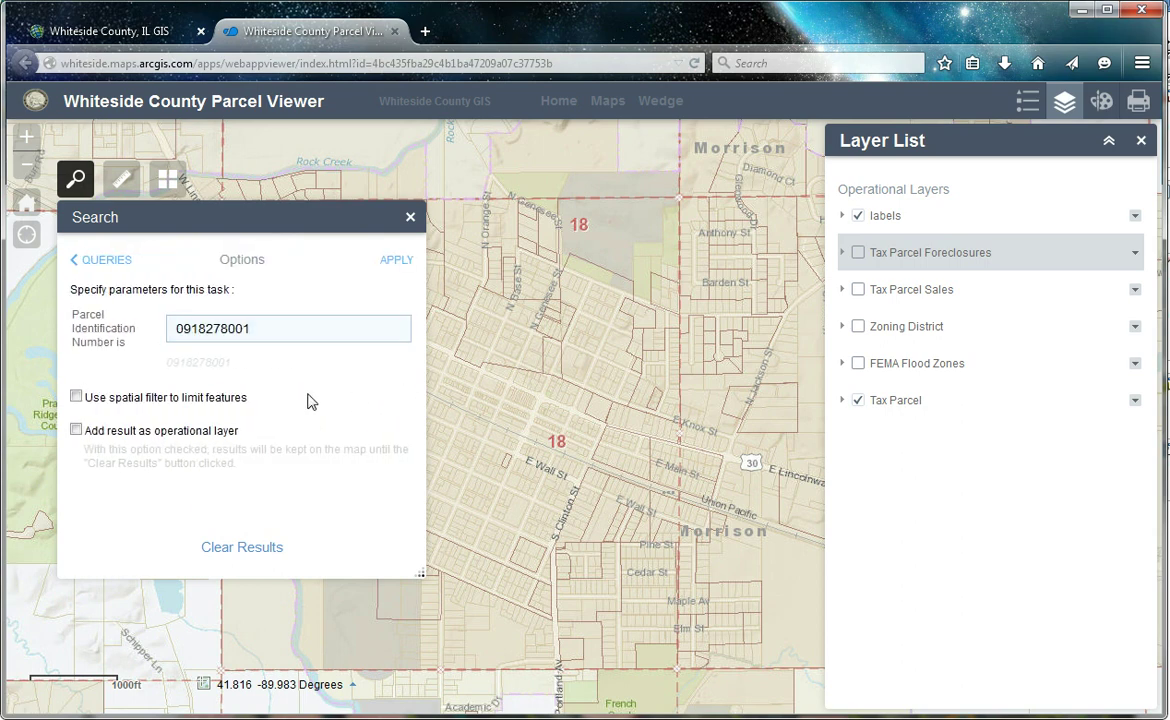
{"action": "left_click_drag", "start_coordinate": [262, 328], "coordinate": [110, 335]}
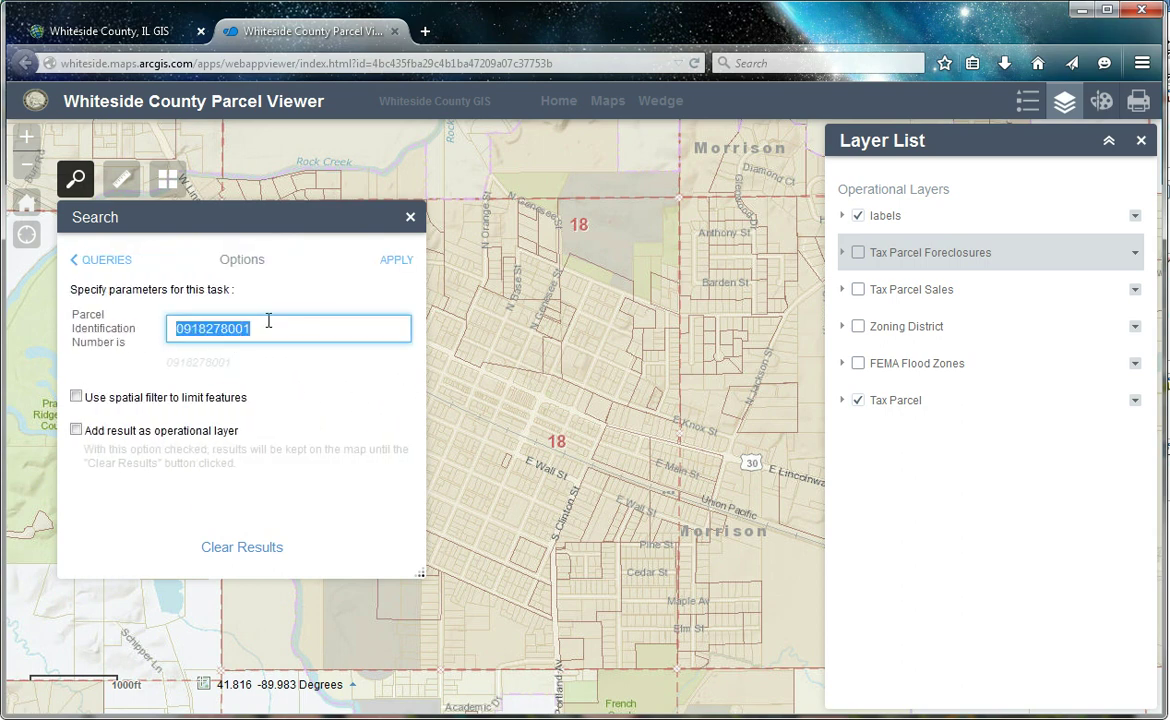
{"action": "key", "text": "BackSpace"}
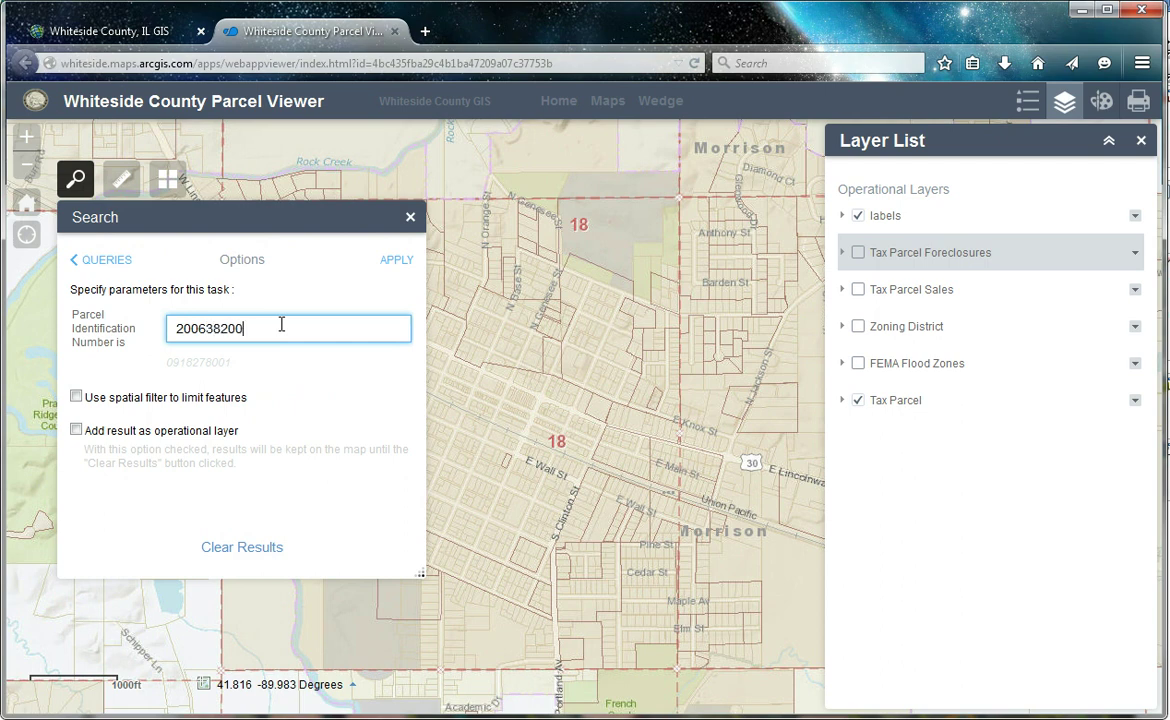
{"action": "left_click", "coordinate": [398, 260]}
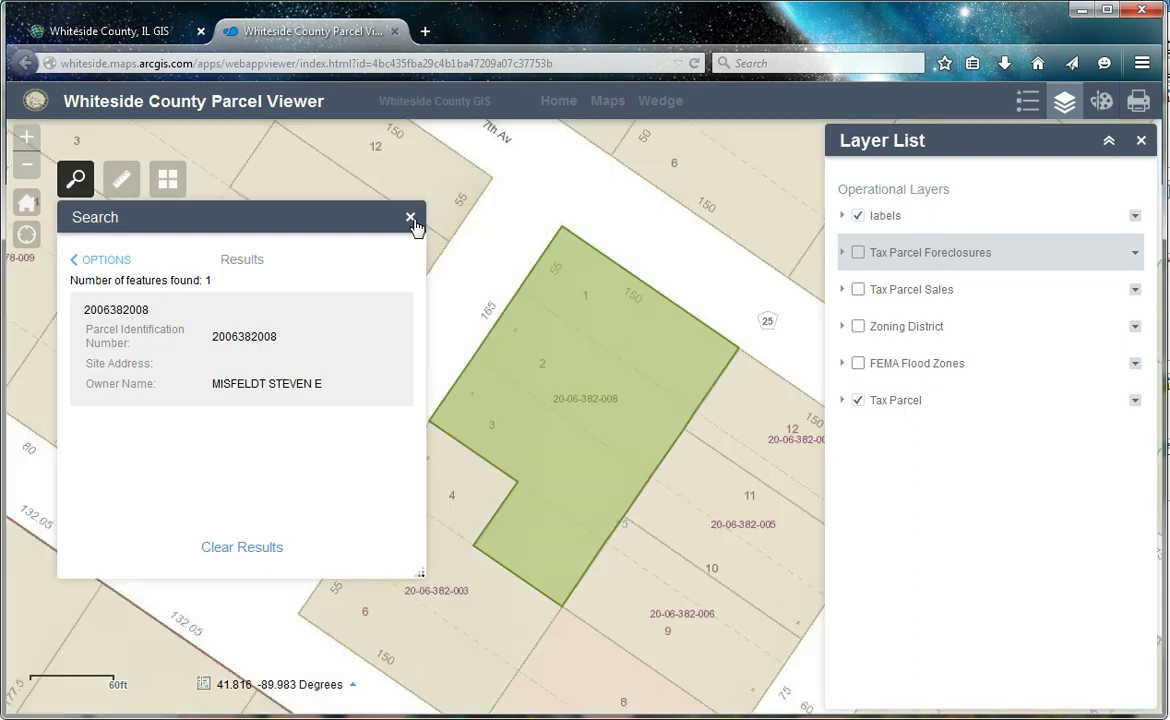
{"action": "left_click", "coordinate": [410, 218]}
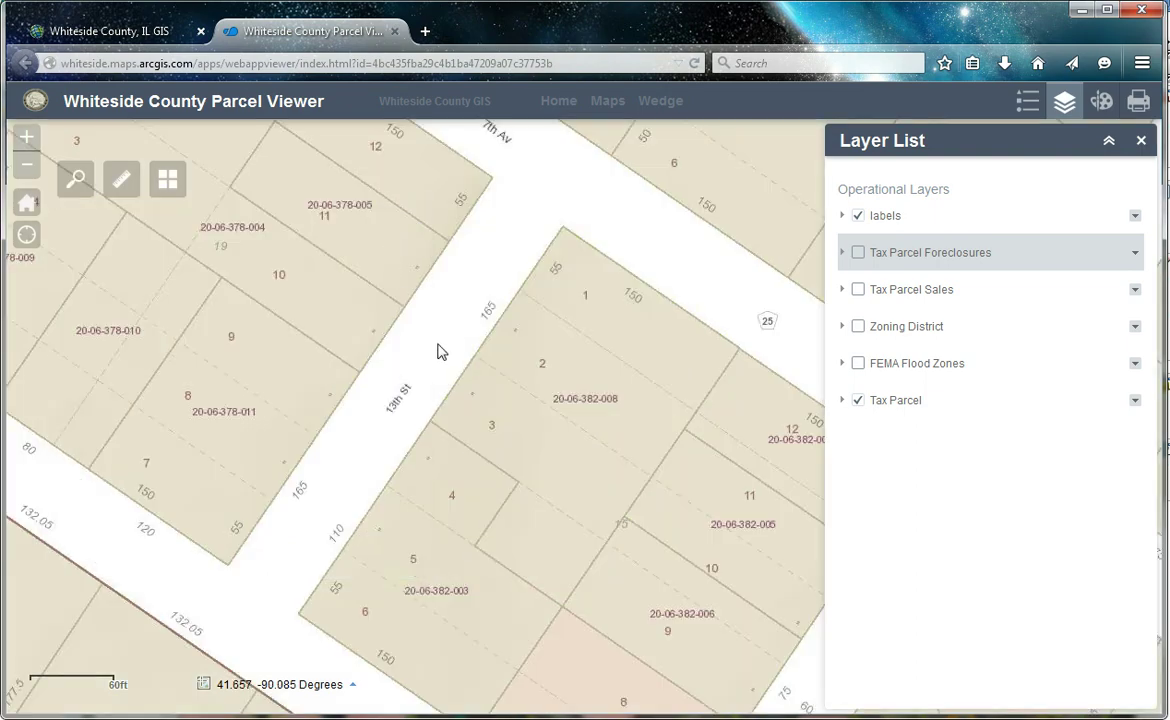
{"action": "scroll", "coordinate": [440, 366], "scroll_direction": "down", "scroll_amount": 1}
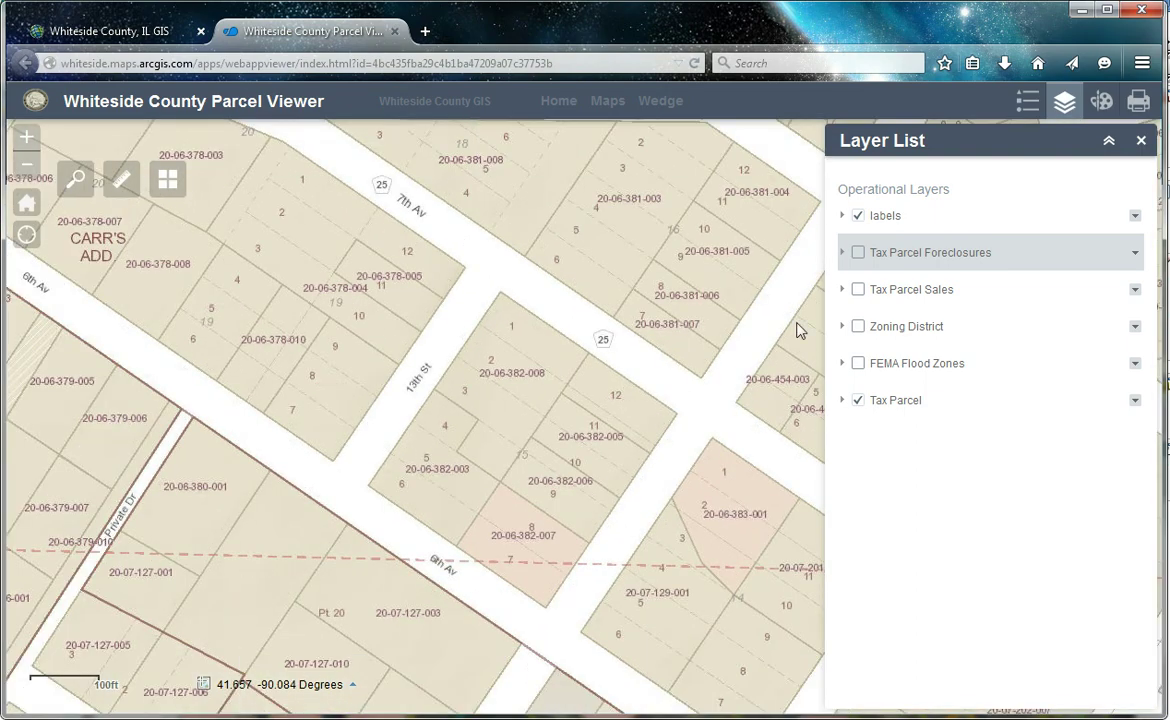
- Turn on the Zoning District layer and view the zoning record for the district along 7th Av near the found parcel
{"action": "left_click", "coordinate": [858, 327]}
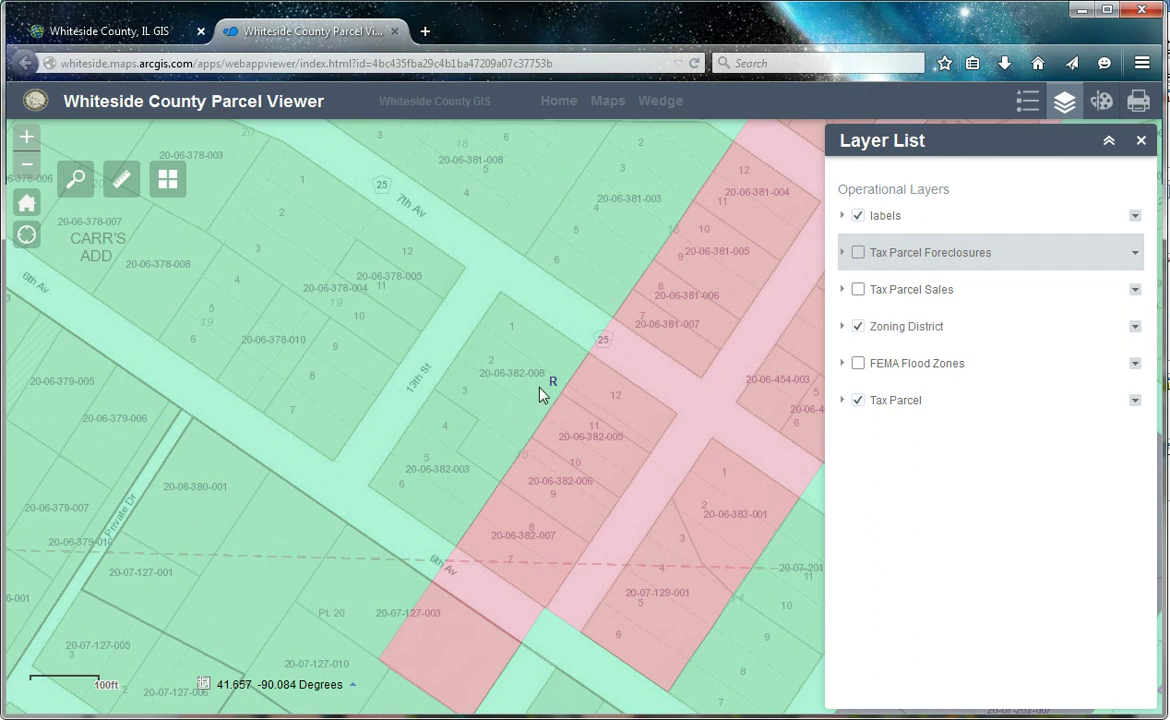
{"action": "left_click", "coordinate": [563, 331]}
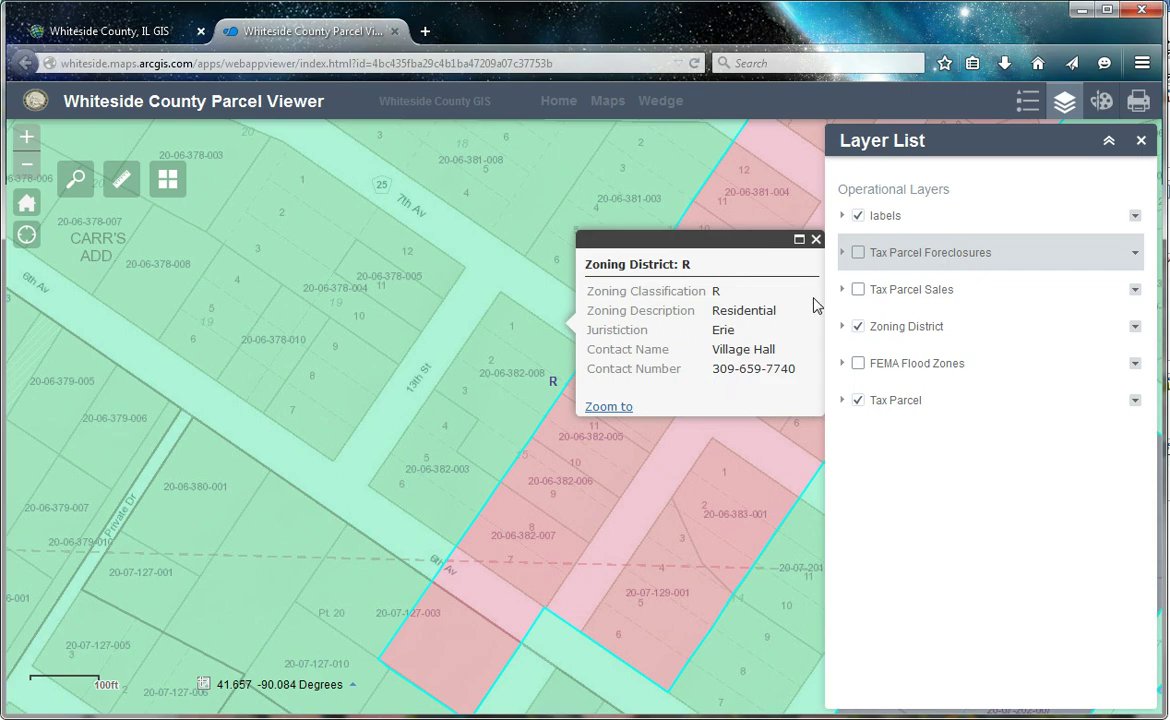
{"action": "left_click", "coordinate": [815, 239]}
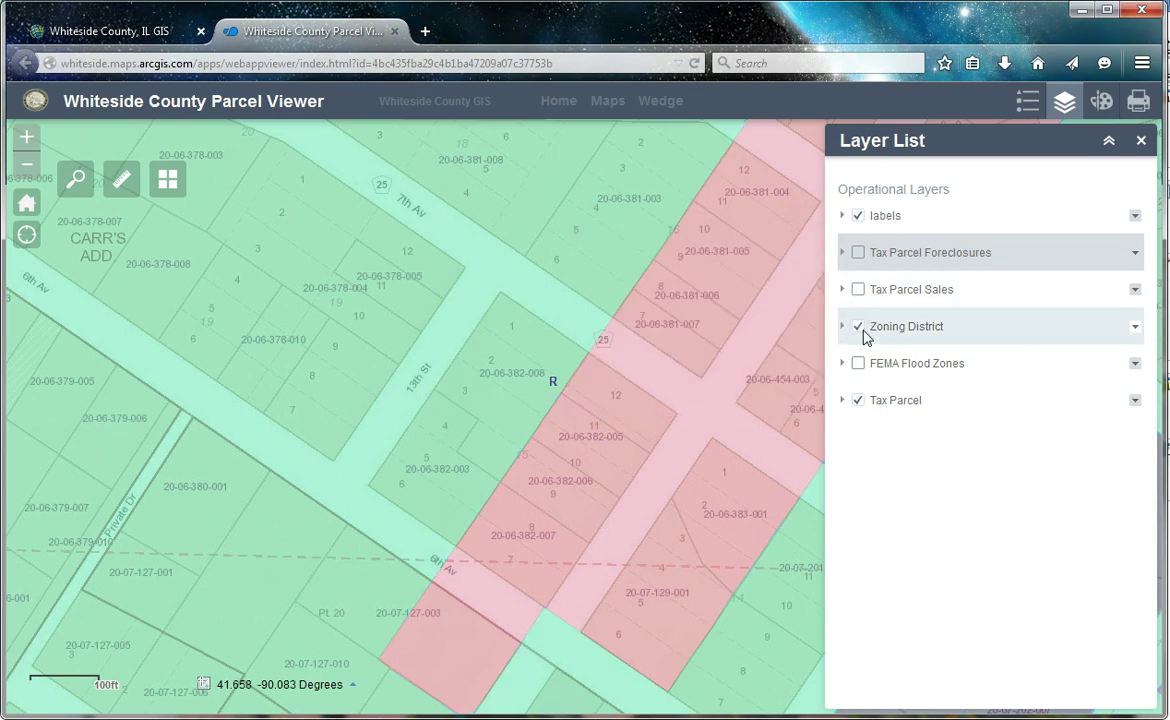
- Replace the Zoning District layer with FEMA Flood Zones and view the record of the blue flood zone on 7th Av
{"action": "left_click", "coordinate": [858, 327]}
{"action": "left_click", "coordinate": [859, 365]}
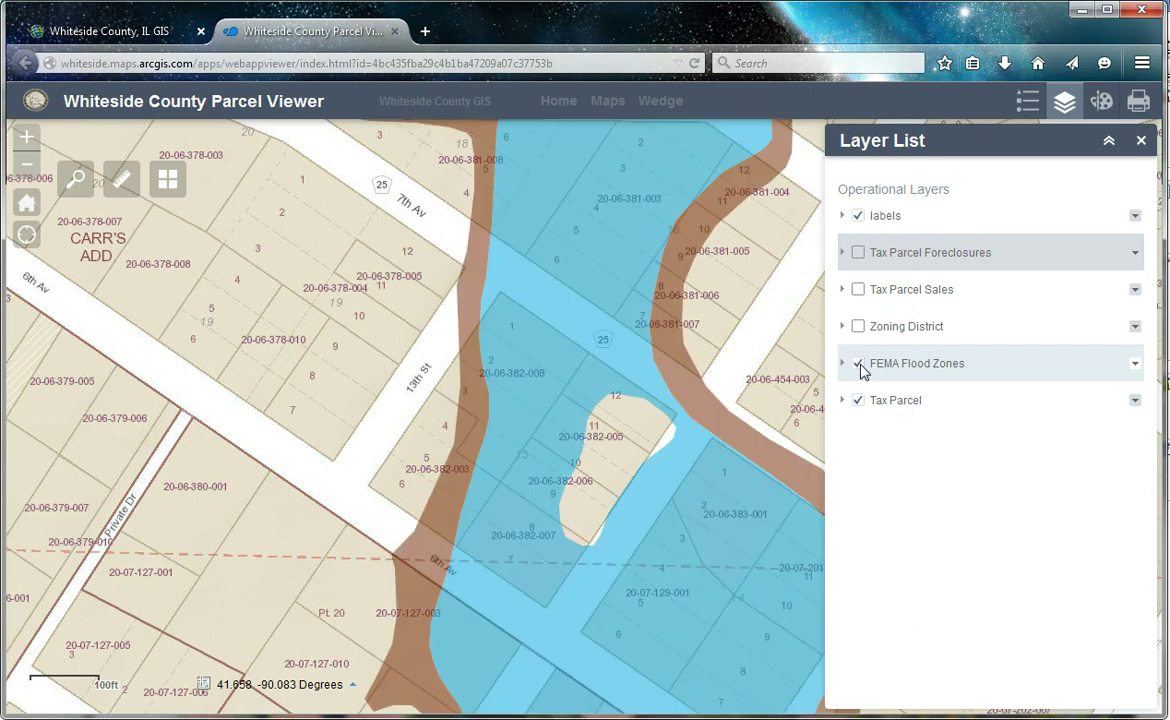
{"action": "left_click", "coordinate": [541, 313]}
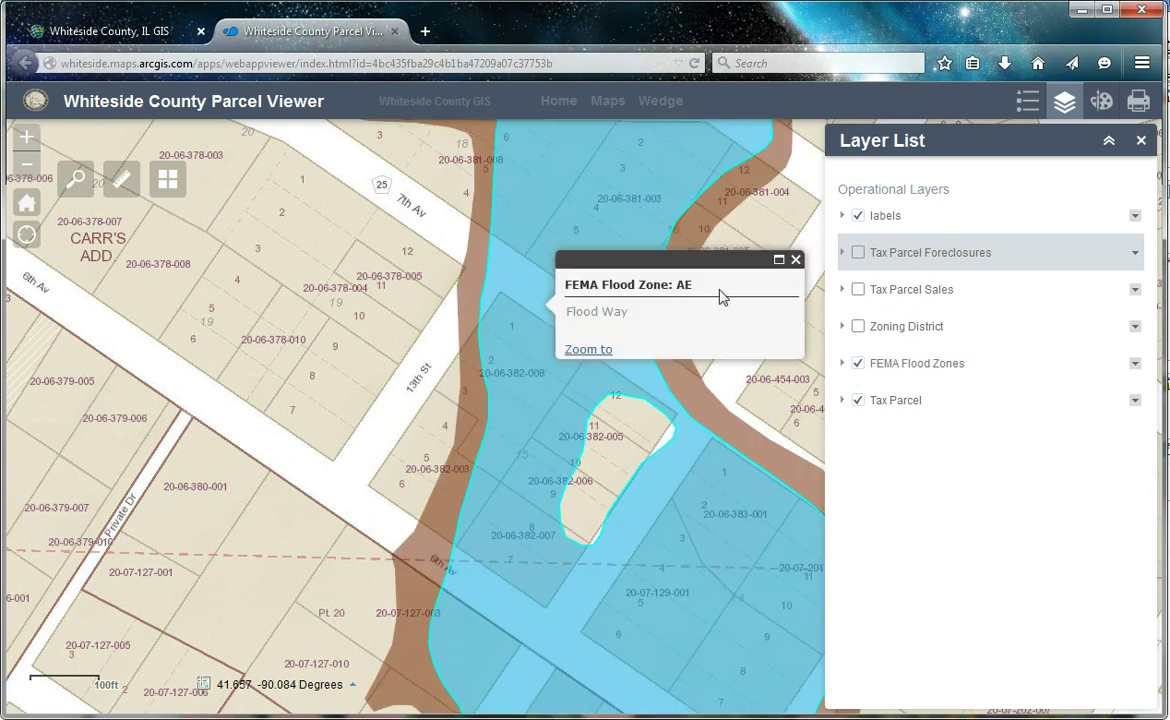
{"action": "left_click", "coordinate": [797, 261]}
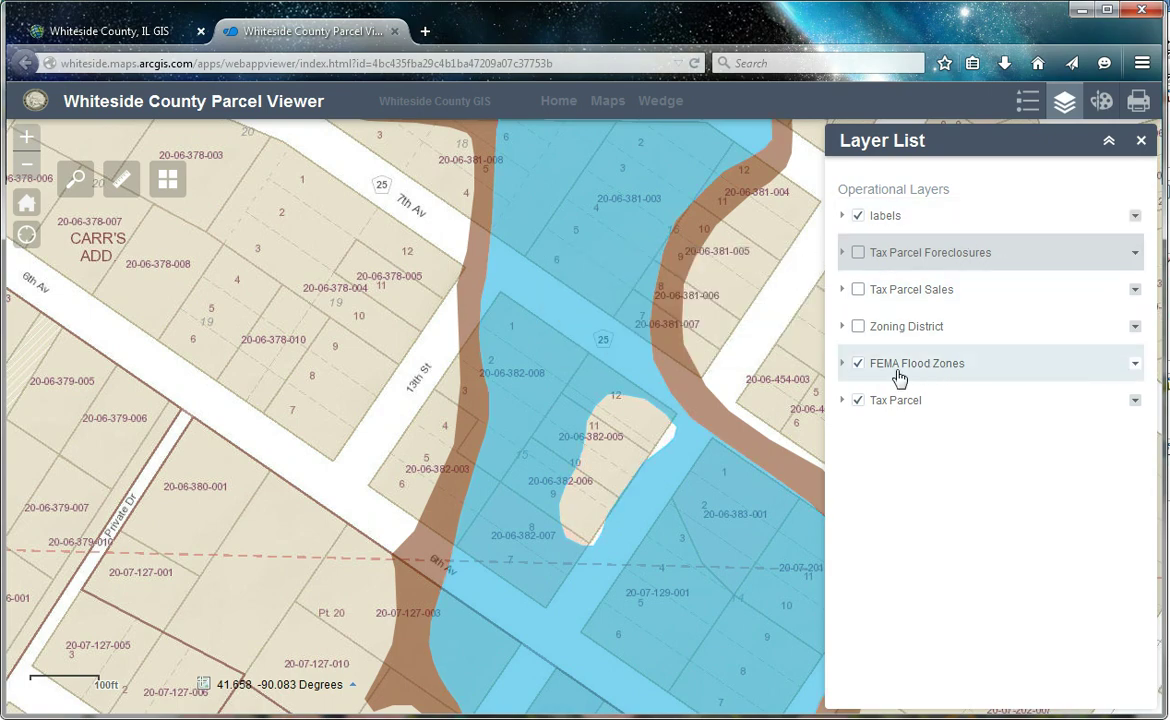
- Turn off the FEMA Flood Zones layer, close the layer list, and return the map to the full county extent
{"action": "left_click", "coordinate": [858, 365]}
{"action": "left_click", "coordinate": [1140, 141]}
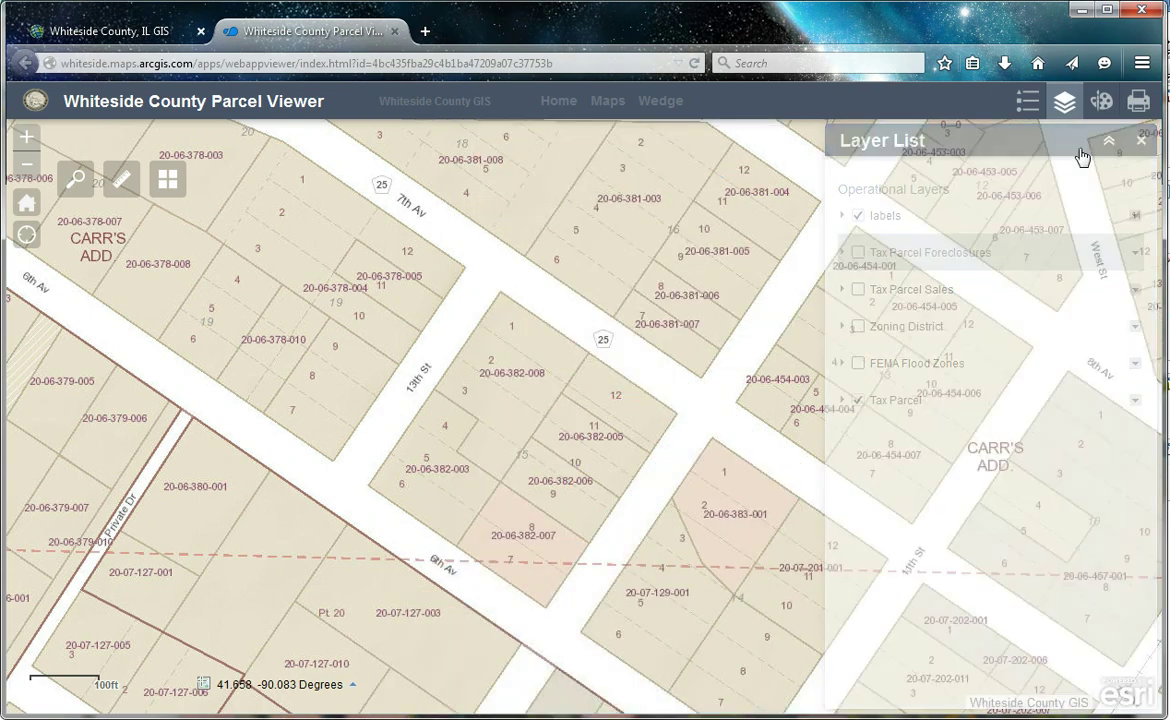
{"action": "left_click", "coordinate": [27, 203]}
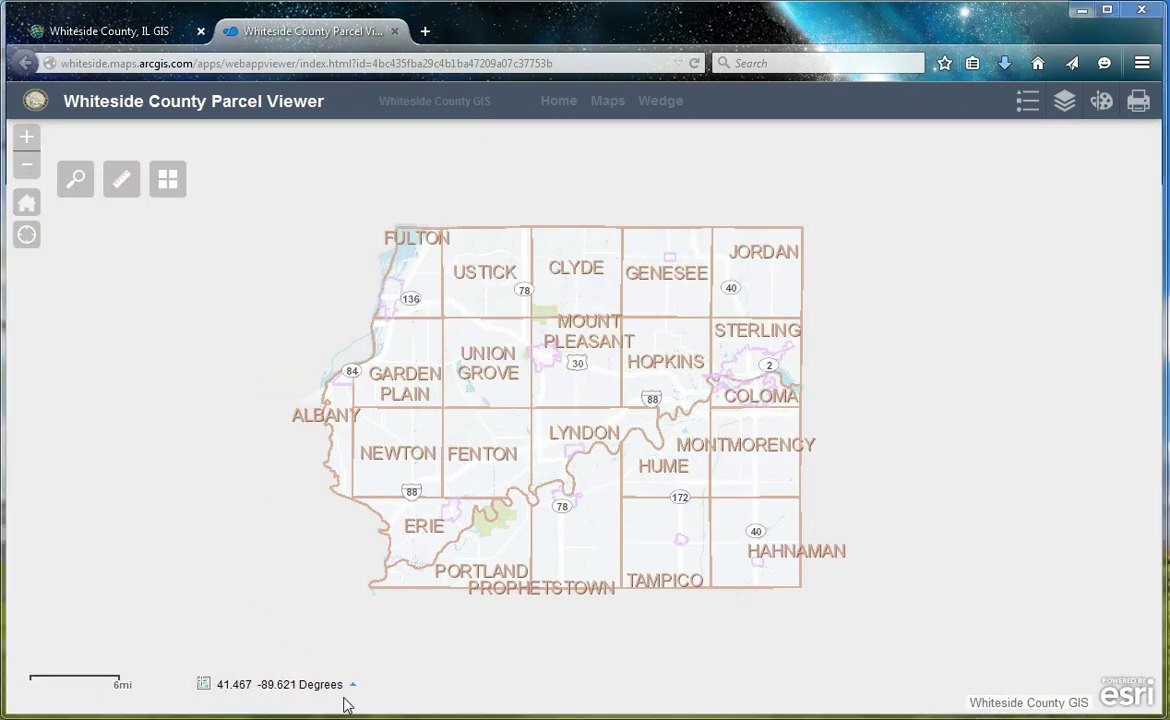
{"action": "left_click", "coordinate": [75, 181]}
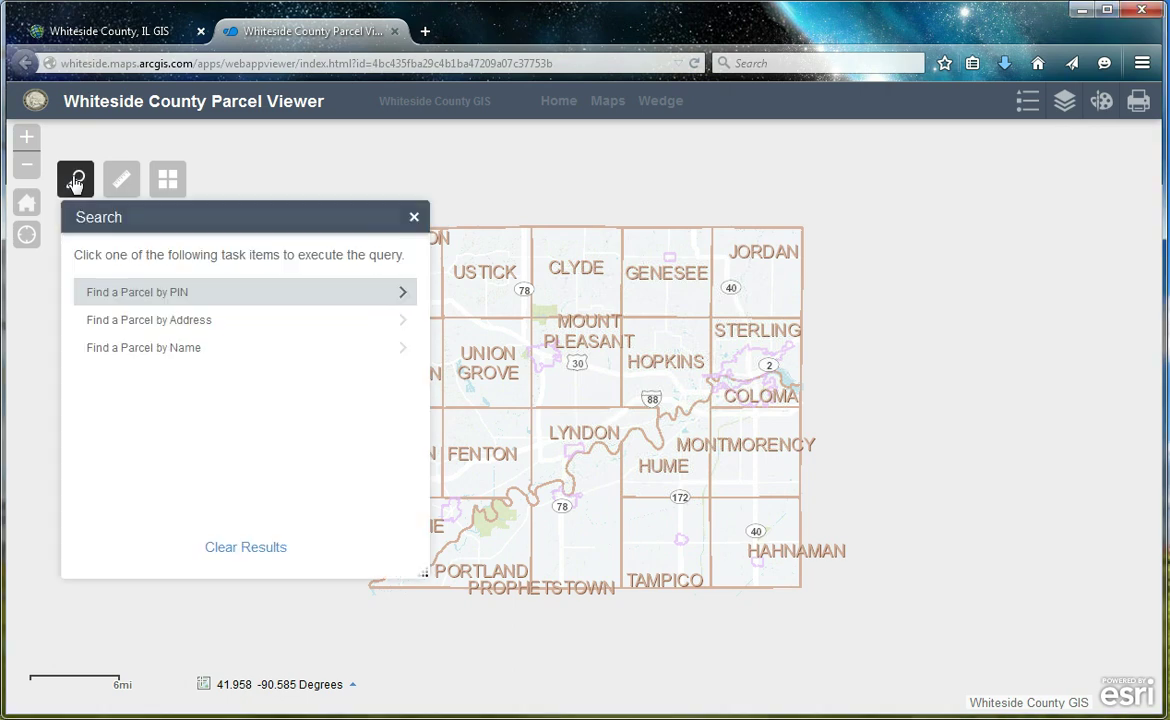
{"action": "left_click", "coordinate": [140, 293]}
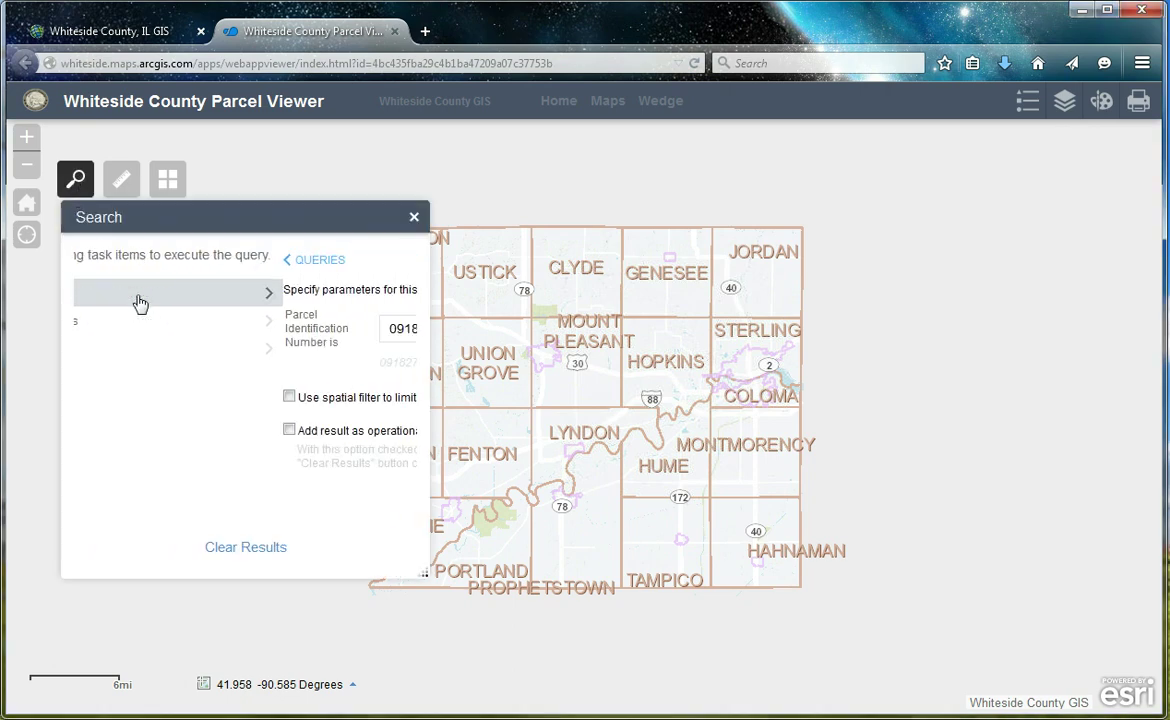
{"action": "left_click_drag", "start_coordinate": [269, 329], "coordinate": [125, 341]}
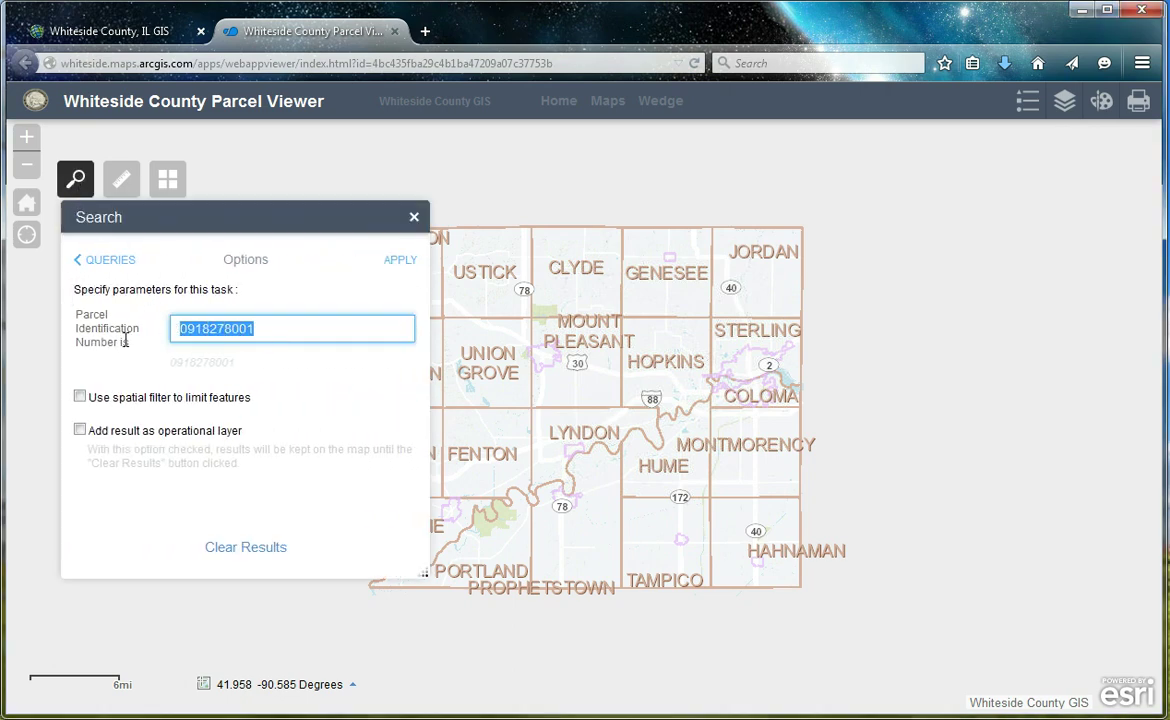
{"action": "type", "text": "2211"}
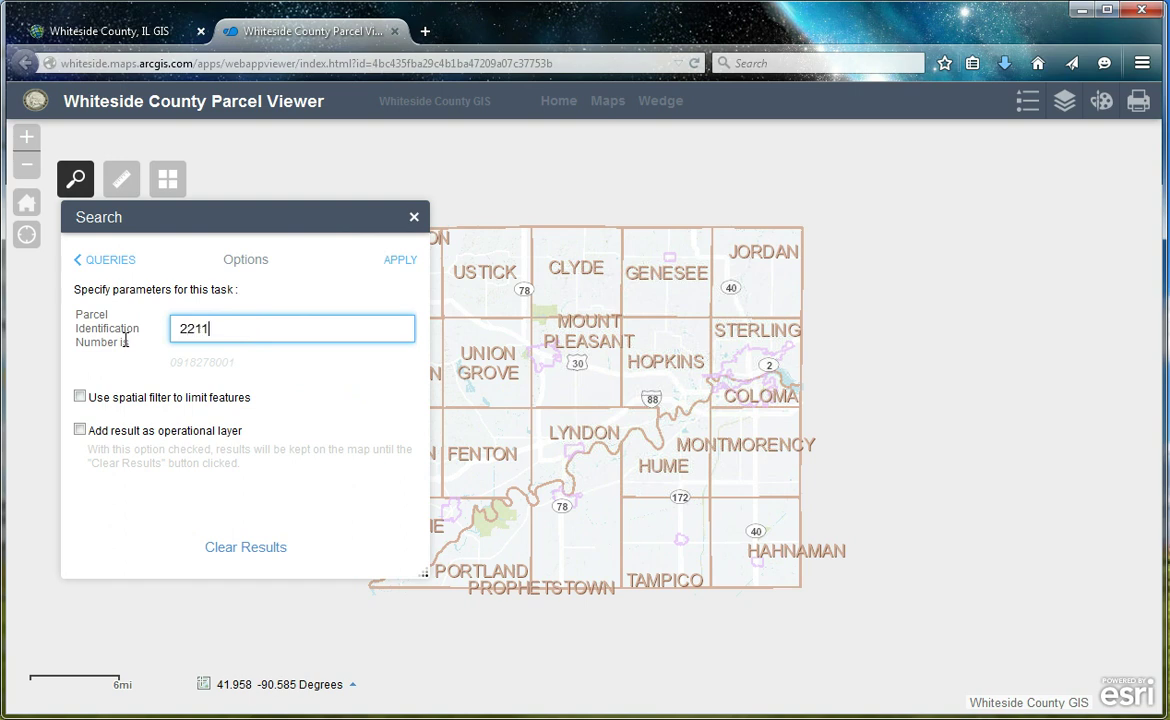
{"action": "type", "text": "300004"}
{"action": "left_click", "coordinate": [400, 262]}
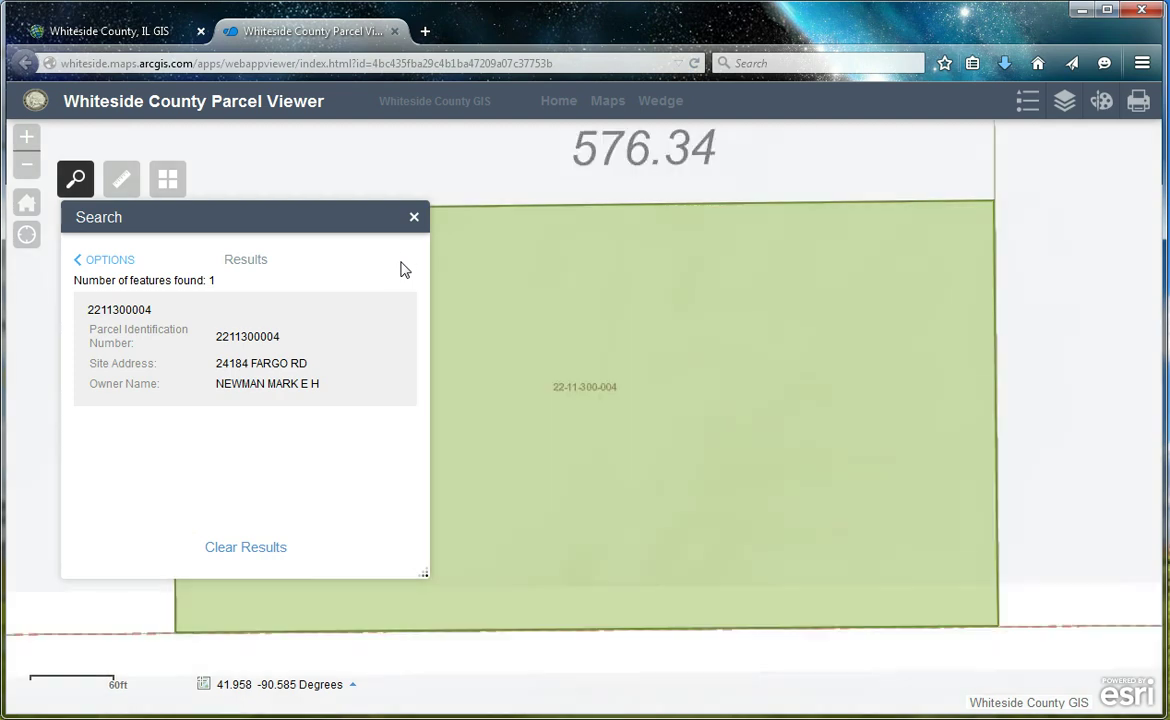
{"action": "left_click", "coordinate": [414, 217]}
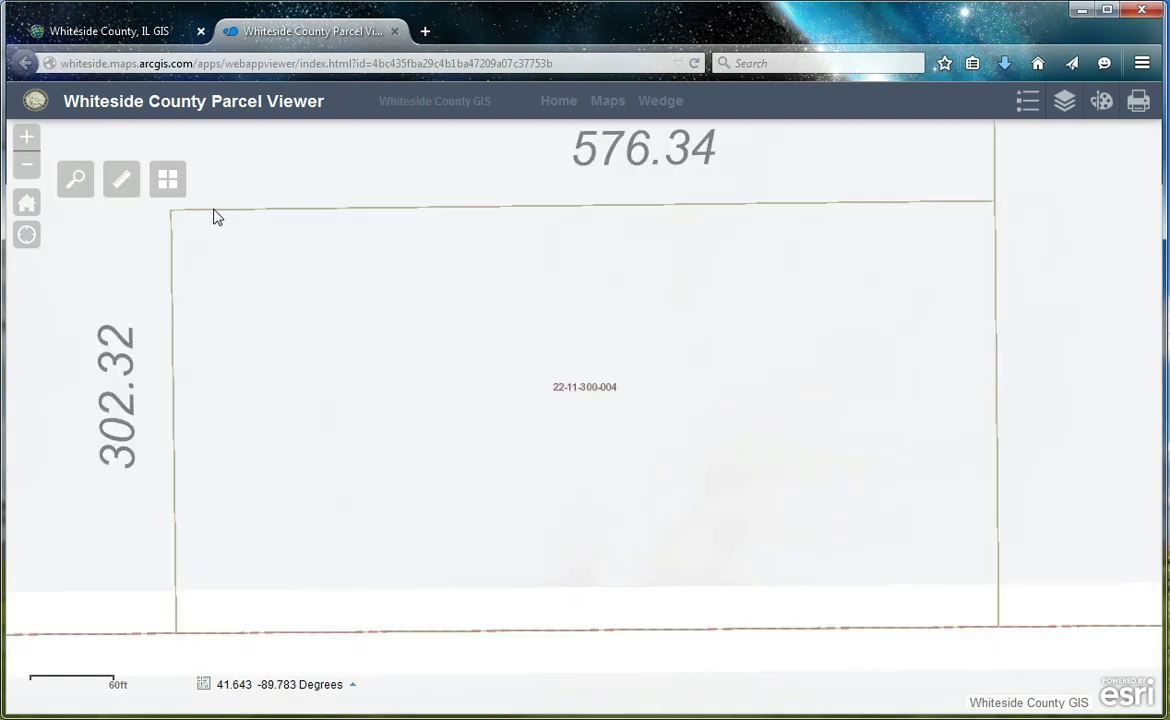
{"action": "left_click", "coordinate": [170, 185]}
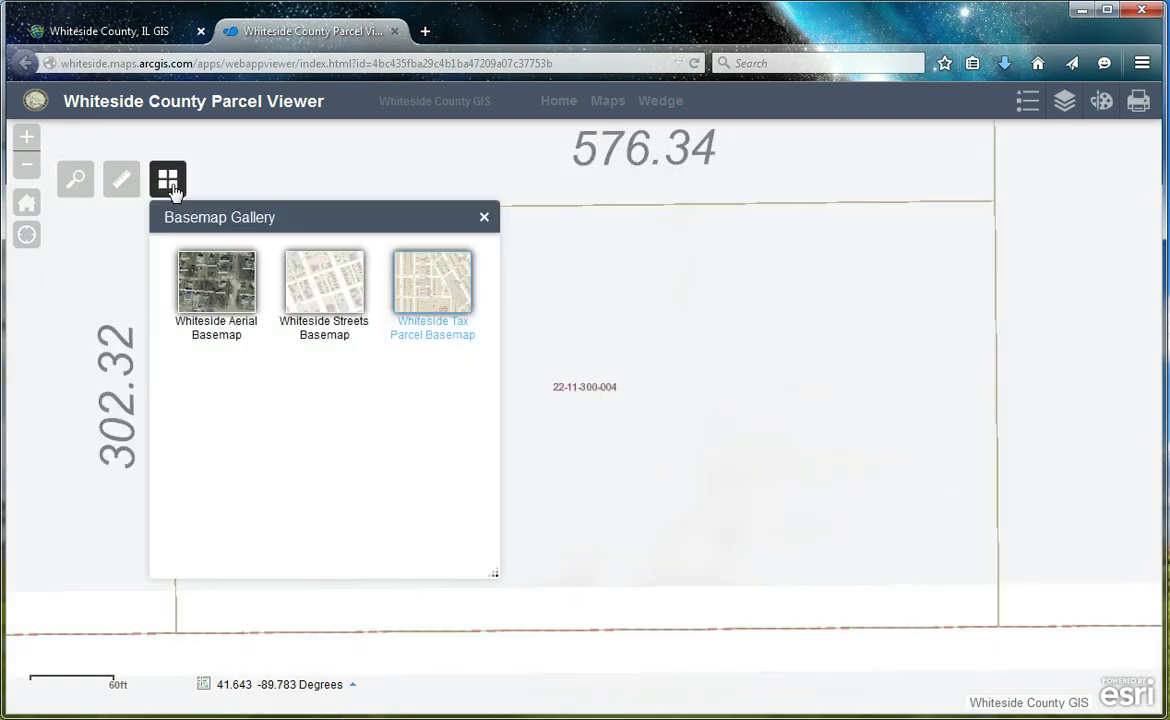
{"action": "left_click", "coordinate": [220, 281]}
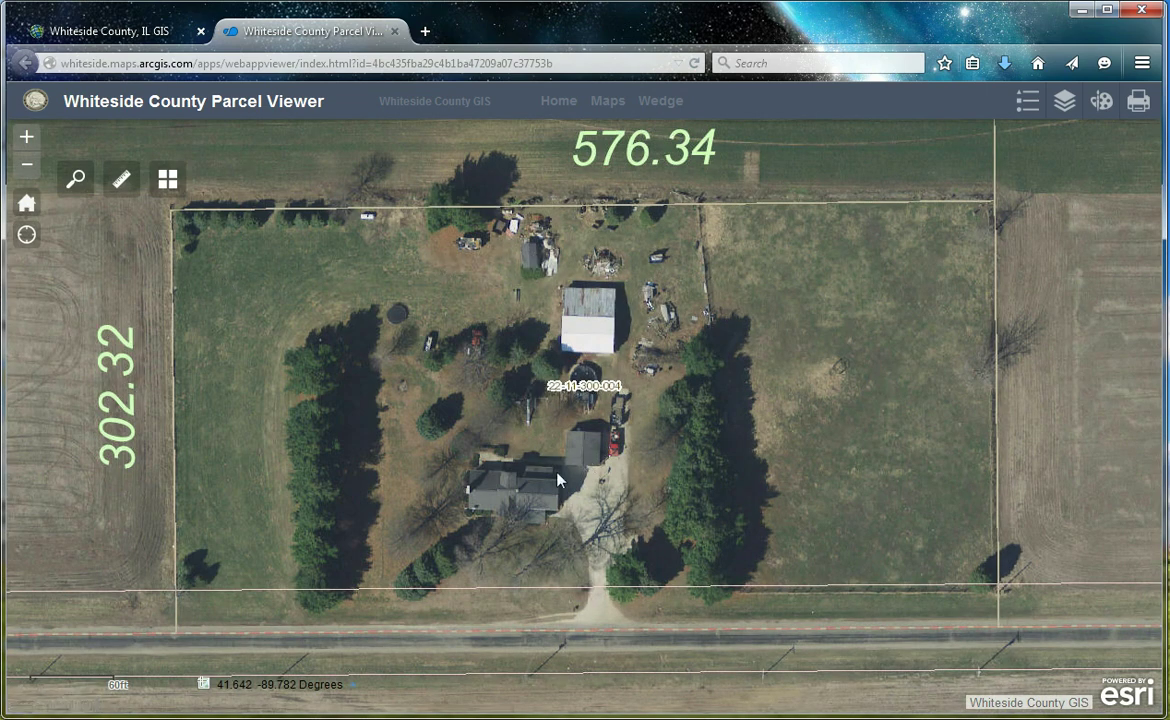
- Draw an upright rectangle with the semi-transparent orange fill style on the open grass near the parcel's west edge
{"action": "left_click", "coordinate": [1102, 105]}
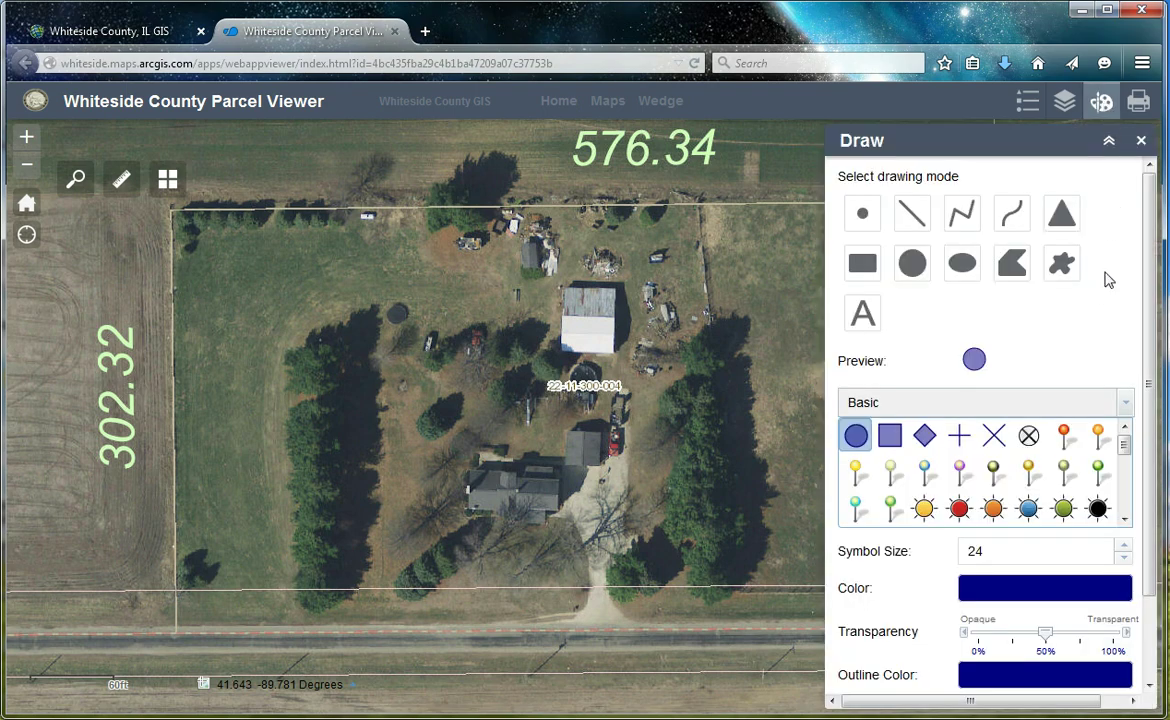
{"action": "left_click", "coordinate": [862, 268]}
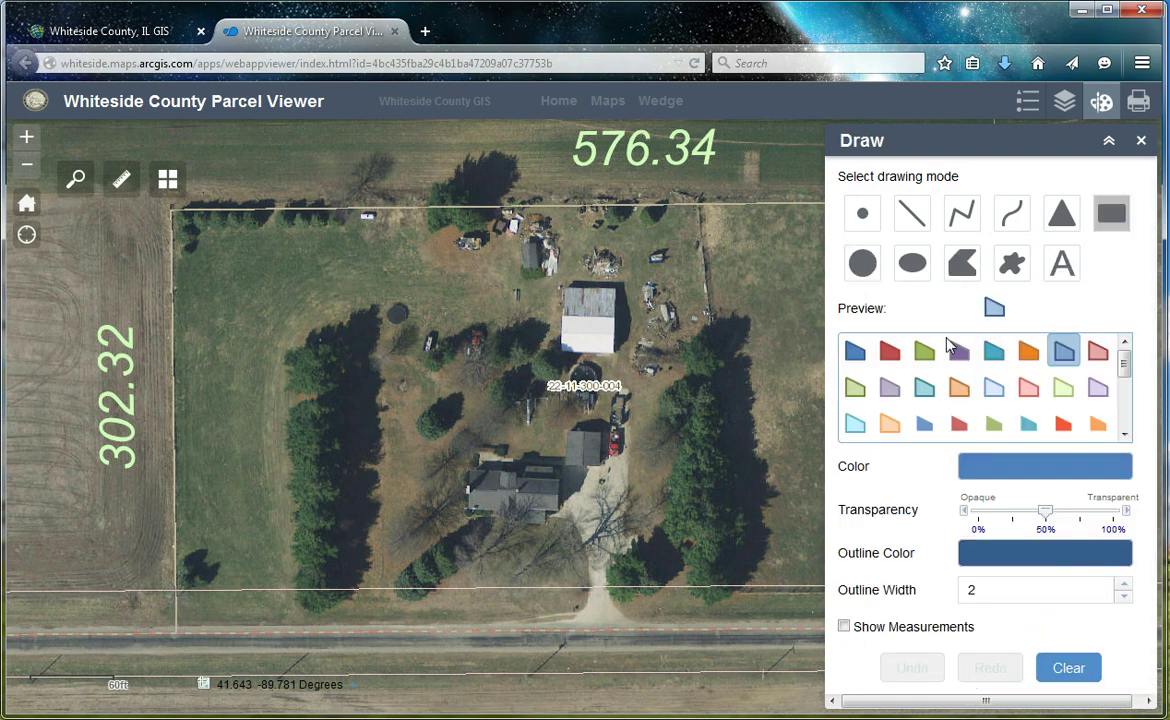
{"action": "left_click", "coordinate": [962, 392]}
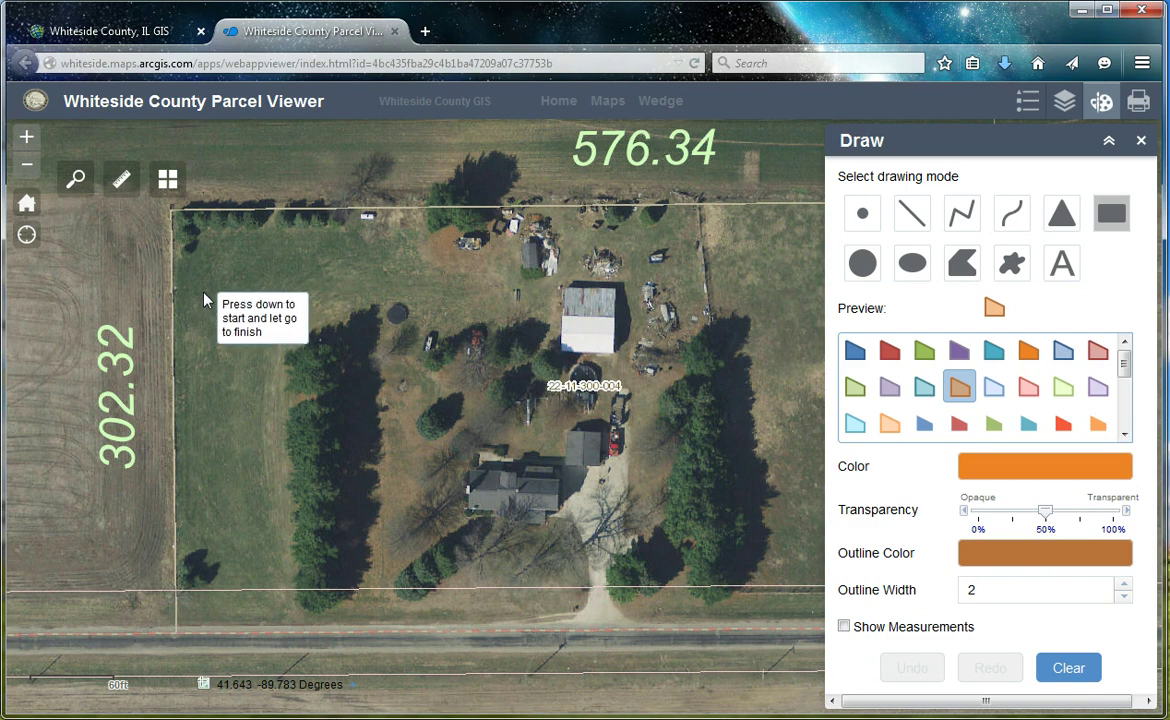
{"action": "left_click_drag", "start_coordinate": [208, 291], "coordinate": [276, 419]}
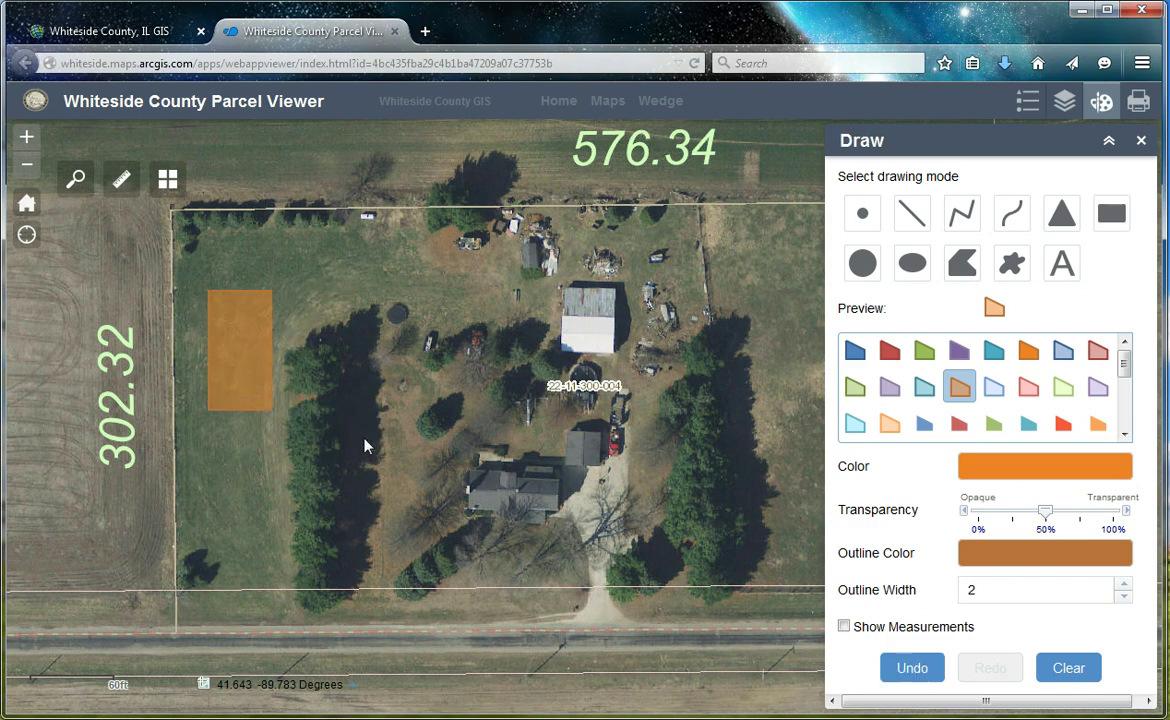
- Place a black text label "P" in font size 20 at the middle of the orange rectangle
{"action": "left_click", "coordinate": [1062, 265]}
{"action": "left_click", "coordinate": [969, 368]}
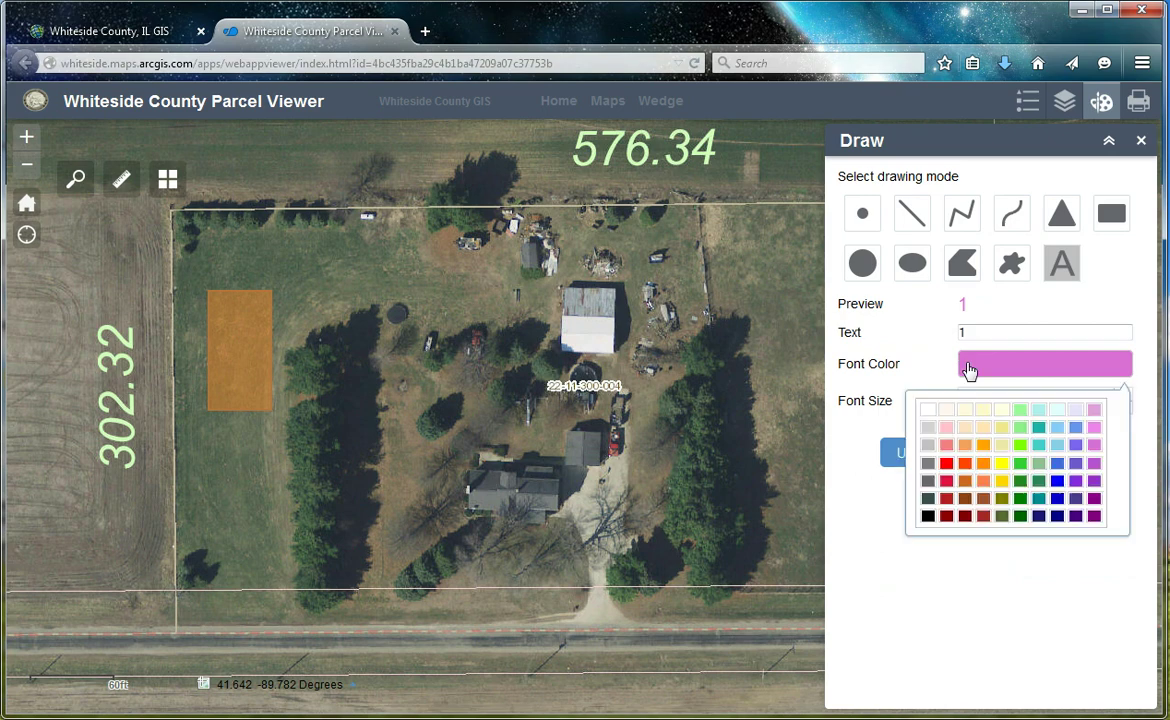
{"action": "left_click", "coordinate": [929, 516]}
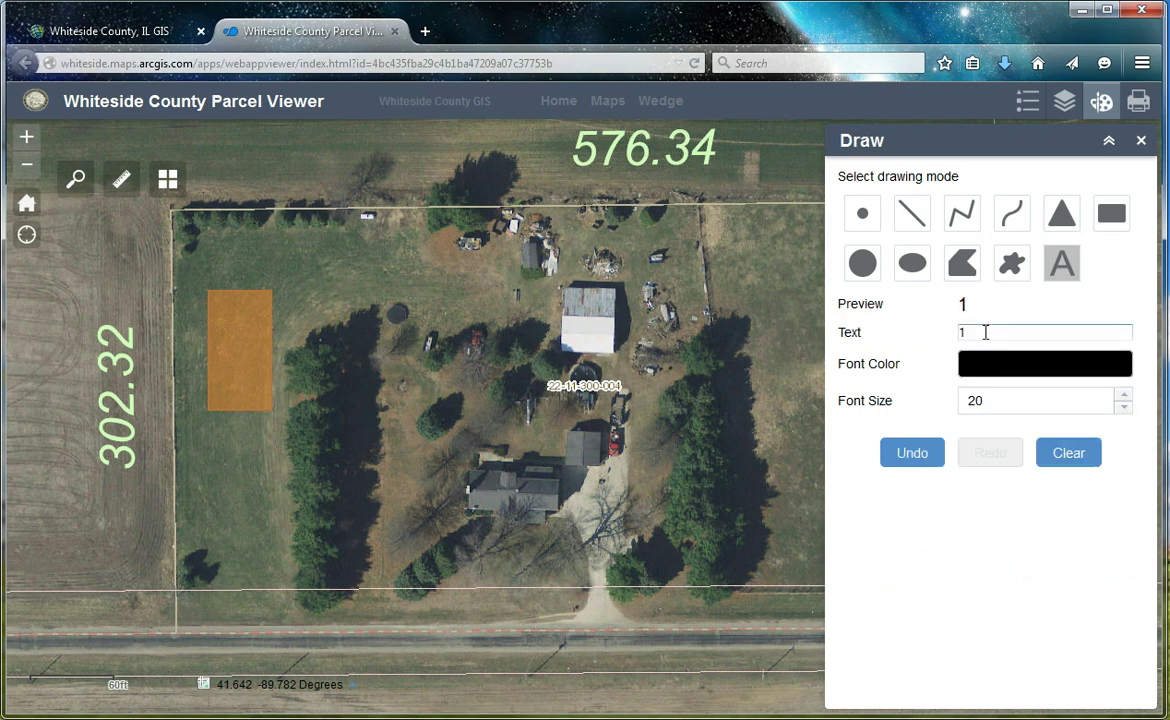
{"action": "left_click_drag", "start_coordinate": [985, 332], "coordinate": [948, 338]}
{"action": "left_click", "coordinate": [237, 356]}
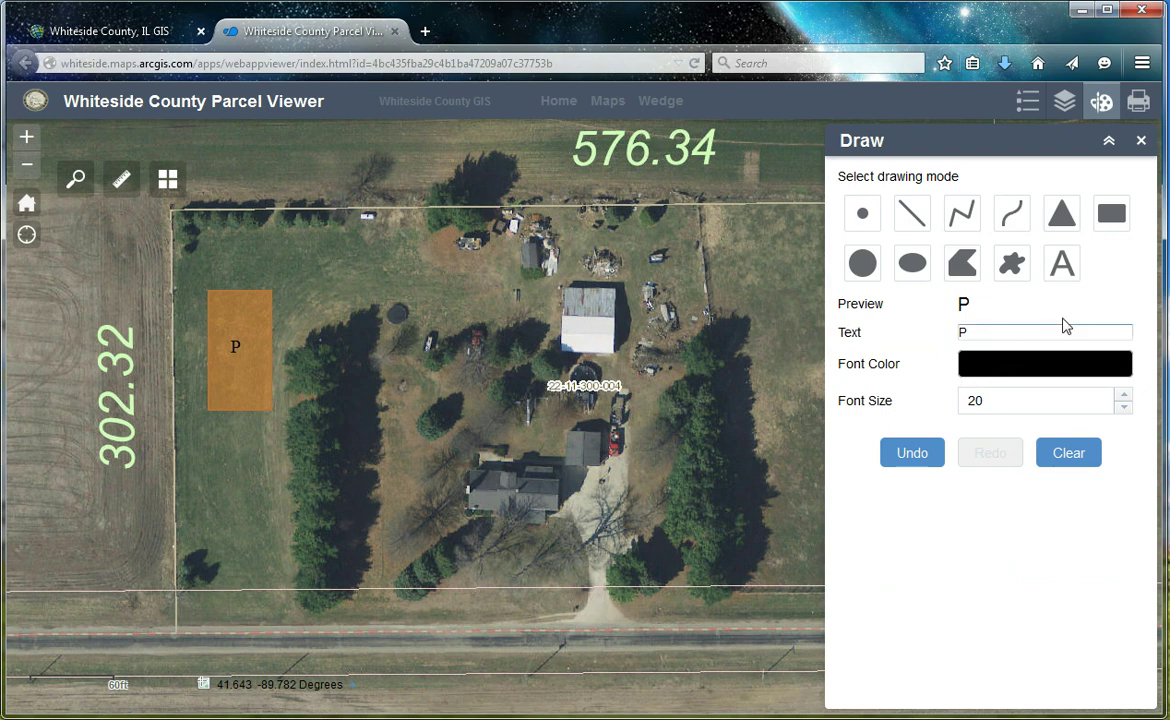
- Place a pale yellow "100 ft" text label in font size 20 beside the orange rectangle's east edge
{"action": "left_click", "coordinate": [1062, 263]}
{"action": "left_click", "coordinate": [1032, 366]}
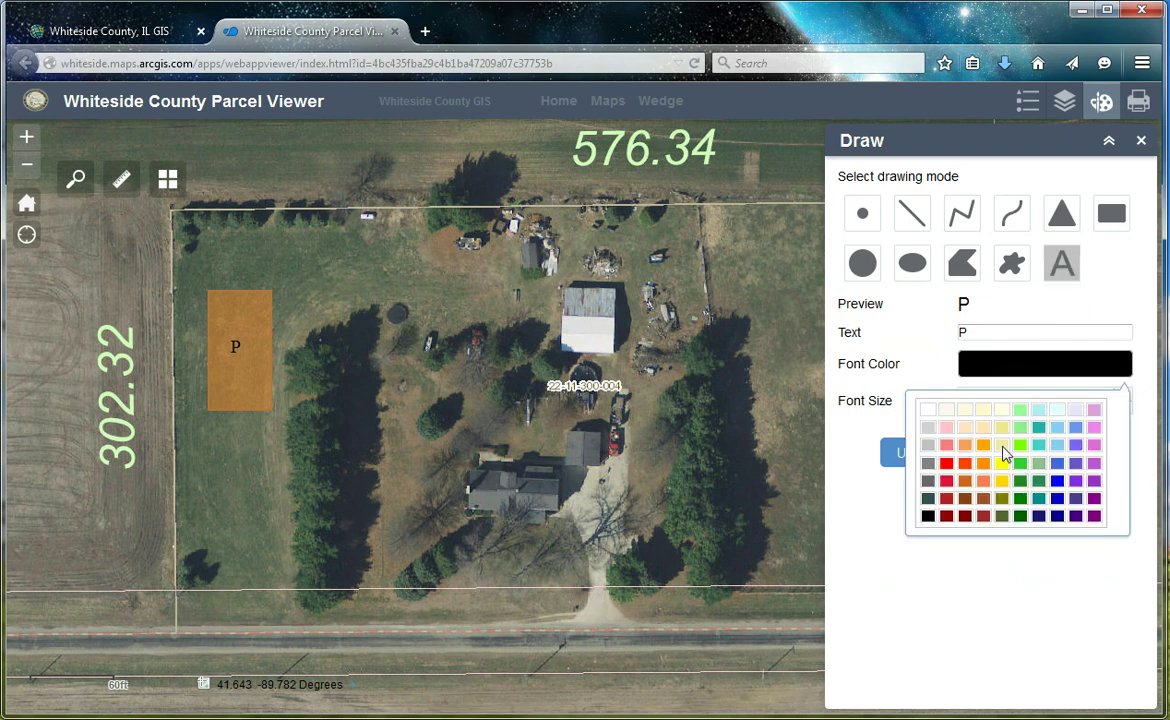
{"action": "left_click", "coordinate": [1008, 436]}
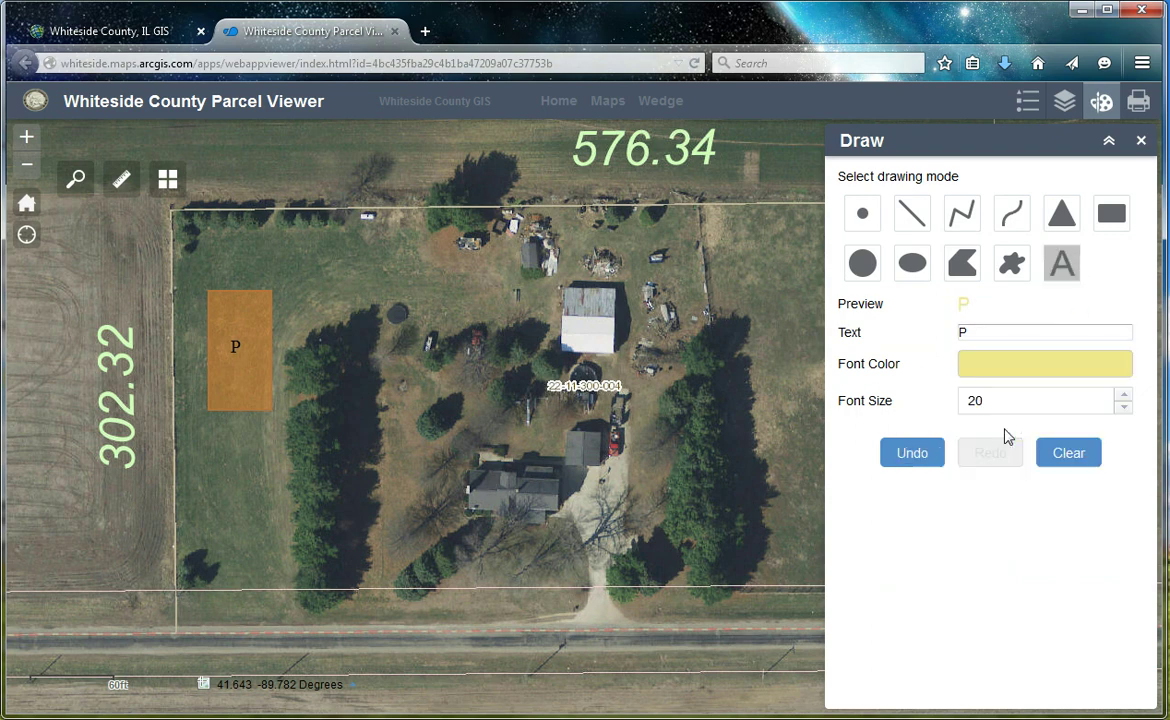
{"action": "double_click", "coordinate": [960, 333]}
{"action": "type", "text": "100"}
{"action": "left_click", "coordinate": [1062, 272]}
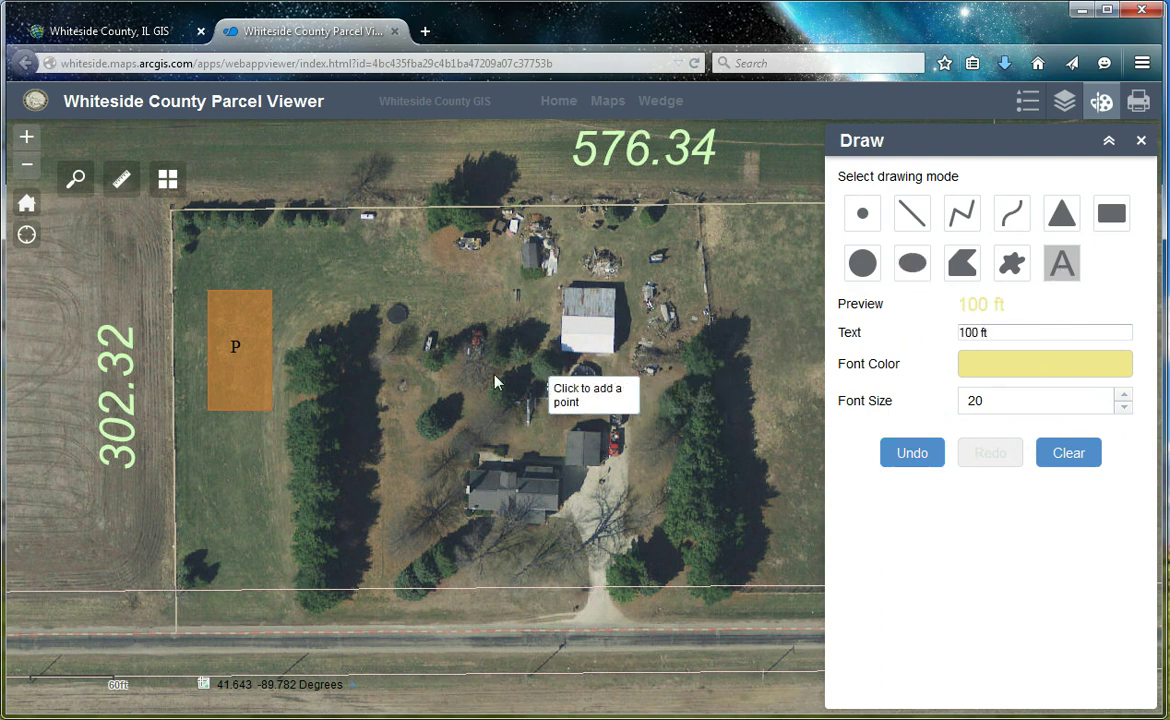
{"action": "left_click", "coordinate": [284, 345]}
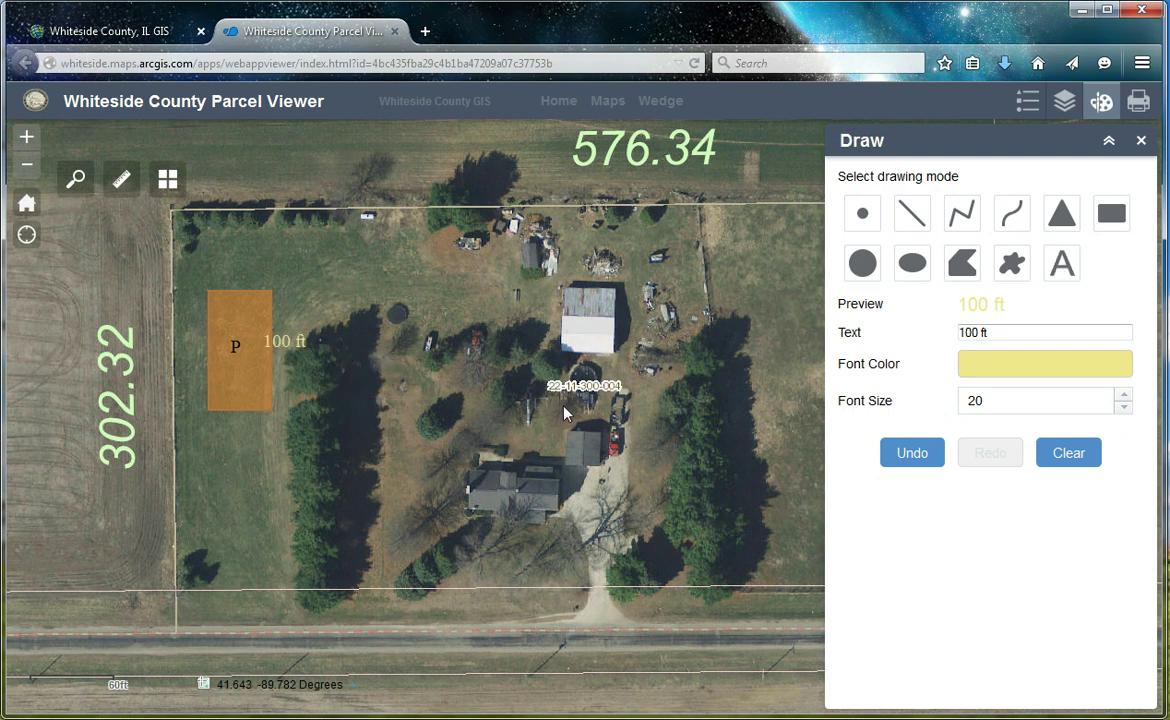
- Undo the "100 ft" label and place it again slightly farther northeast, clear of the rectangle's east edge
{"action": "left_click", "coordinate": [927, 455]}
{"action": "left_click", "coordinate": [1062, 265]}
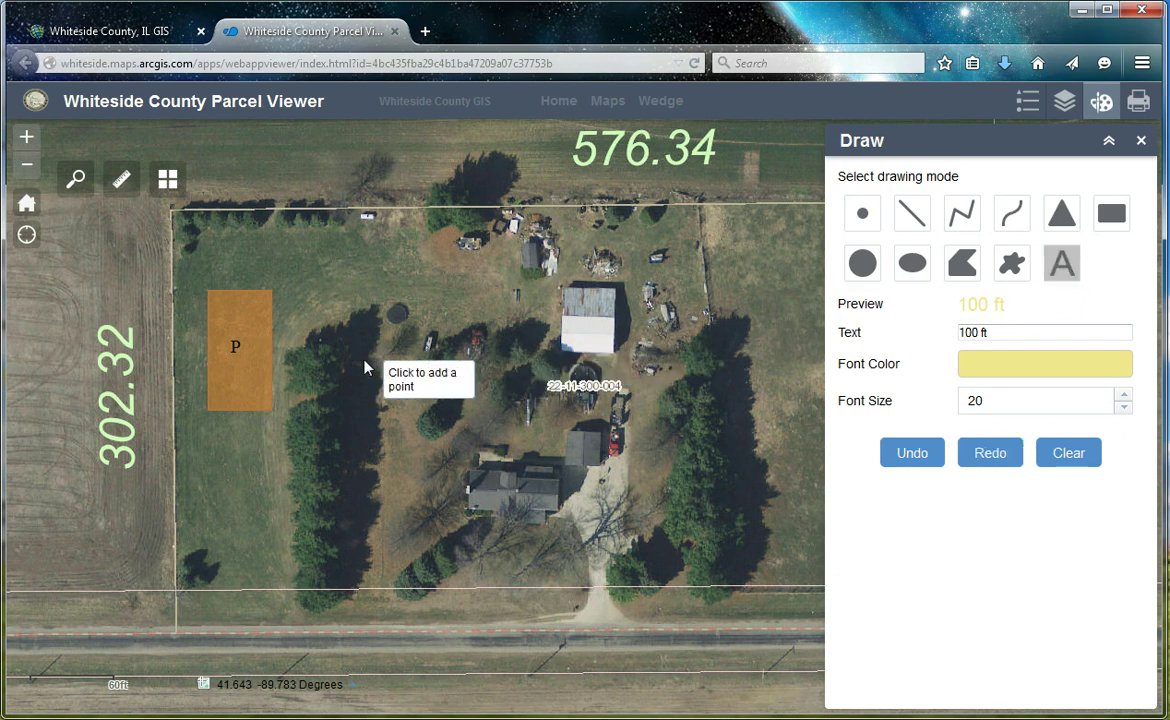
{"action": "left_click", "coordinate": [300, 328]}
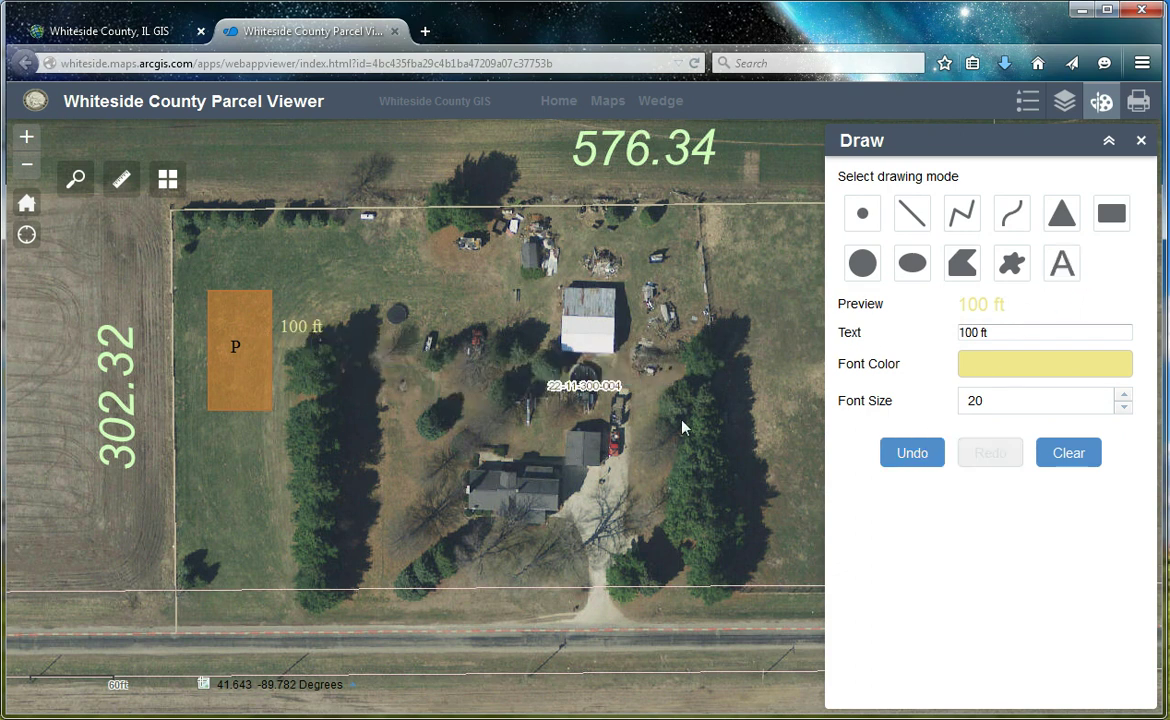
- Place a pale yellow "40 ft" text label centred just below the orange rectangle and close the drawing tools
{"action": "left_click", "coordinate": [1007, 333]}
{"action": "left_click_drag", "start_coordinate": [977, 337], "coordinate": [932, 350]}
{"action": "type", "text": "40"}
{"action": "left_click", "coordinate": [1045, 268]}
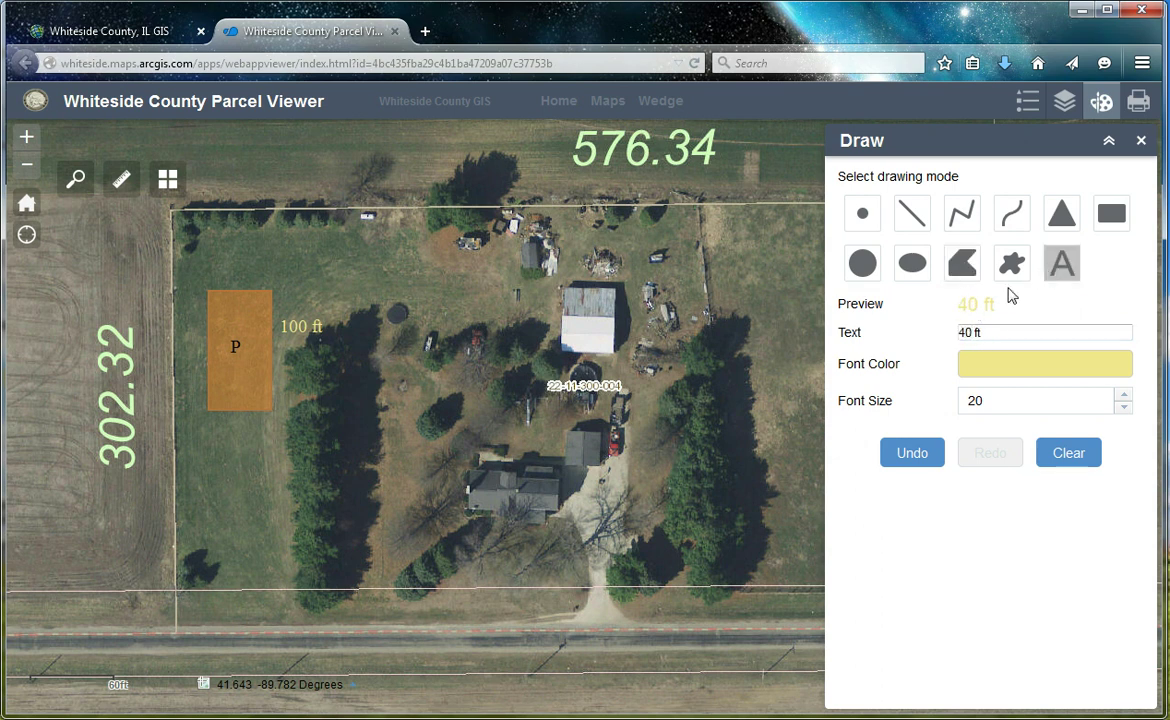
{"action": "left_click", "coordinate": [240, 436]}
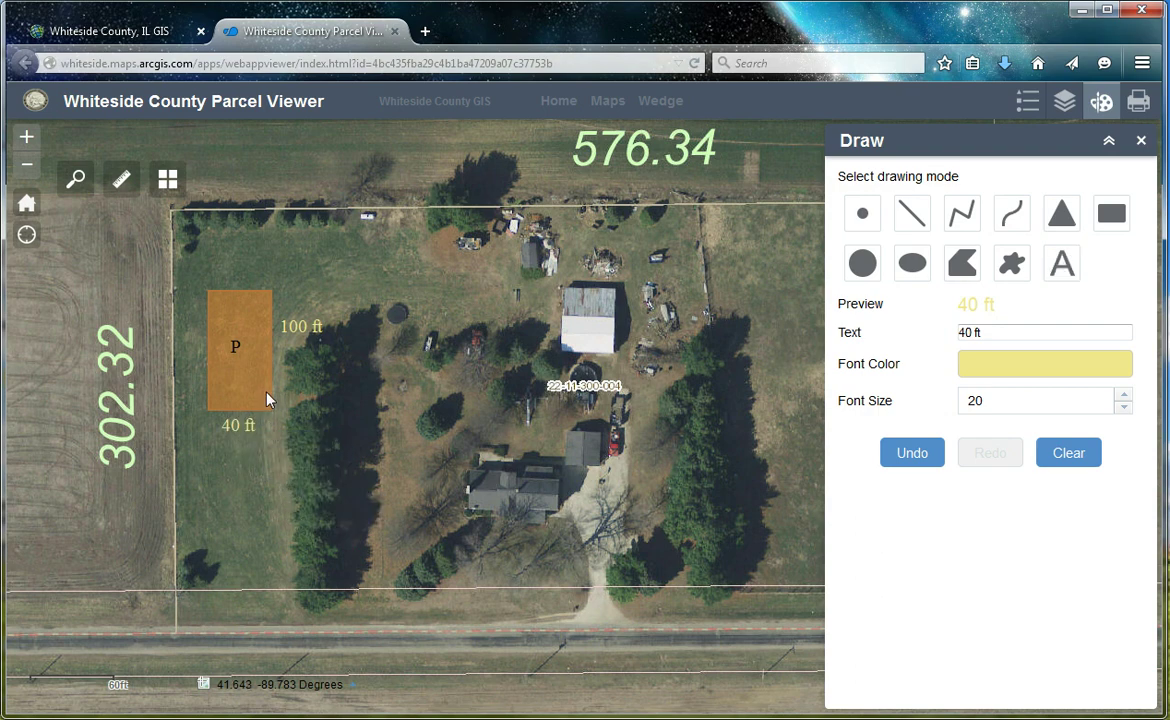
{"action": "left_click", "coordinate": [1141, 141]}
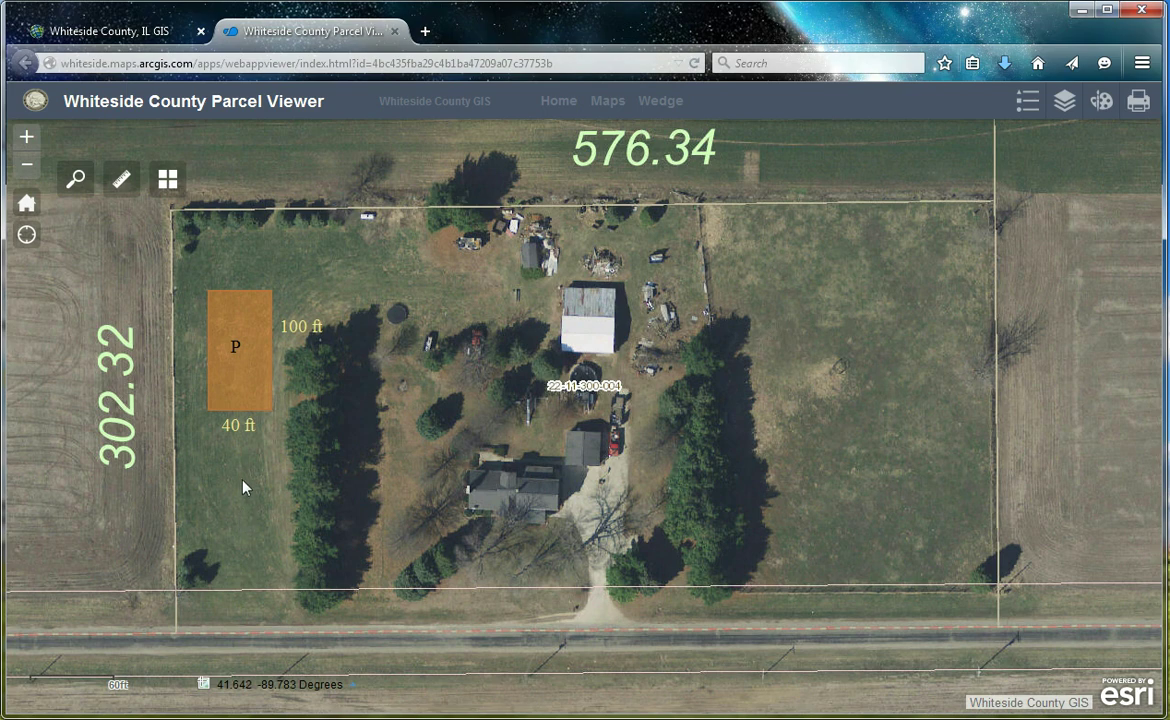
- Generate a PDF print of the annotated parcel titled "Proposed Location" in the Letter ANSI A Landscape layout
{"action": "left_click_drag", "start_coordinate": [237, 485], "coordinate": [551, 514]}
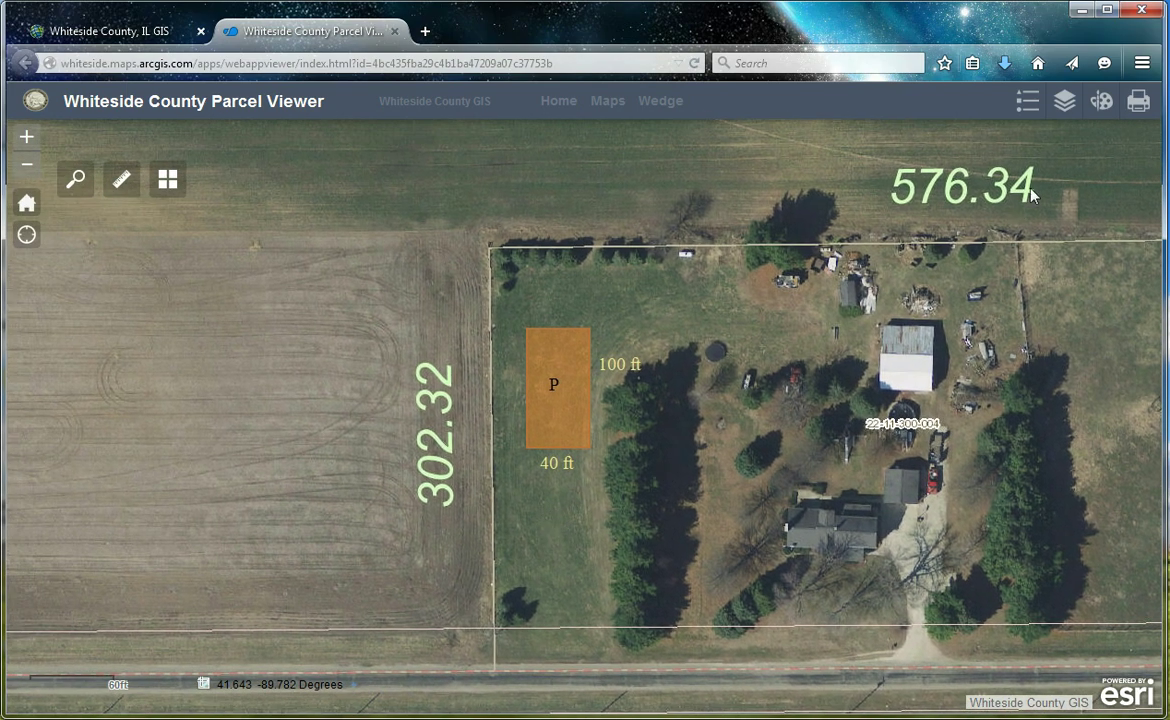
{"action": "left_click", "coordinate": [1137, 104]}
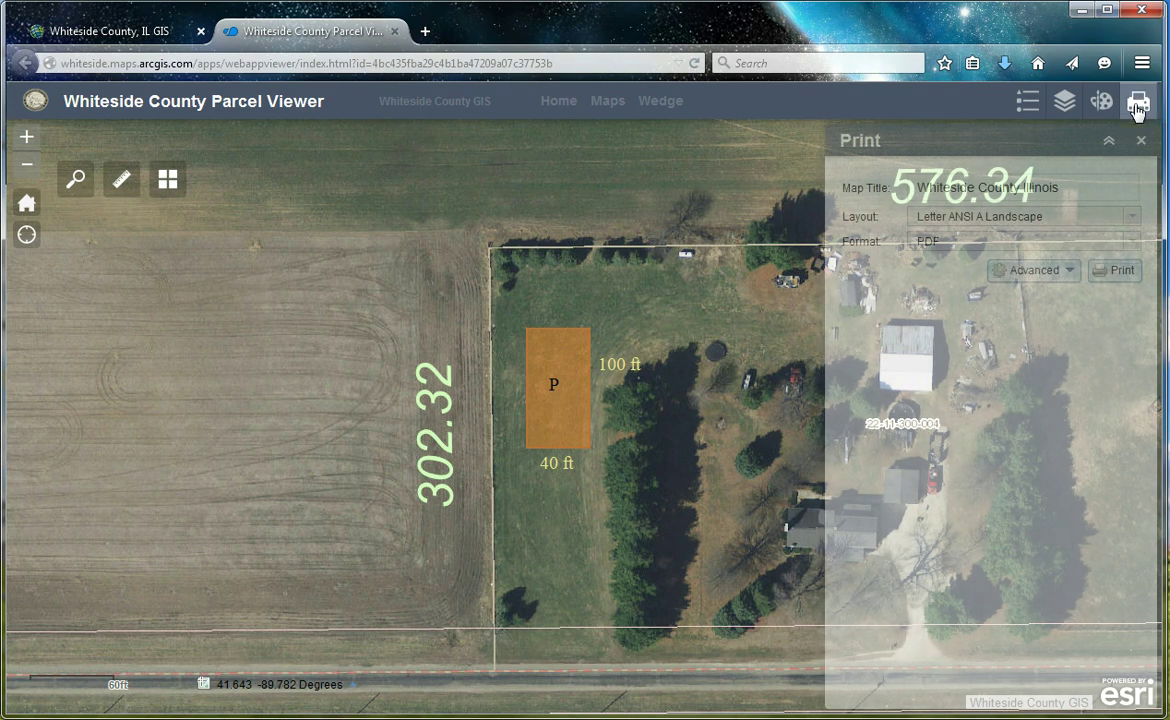
{"action": "left_click", "coordinate": [1066, 185]}
{"action": "left_click_drag", "start_coordinate": [1066, 185], "coordinate": [875, 188]}
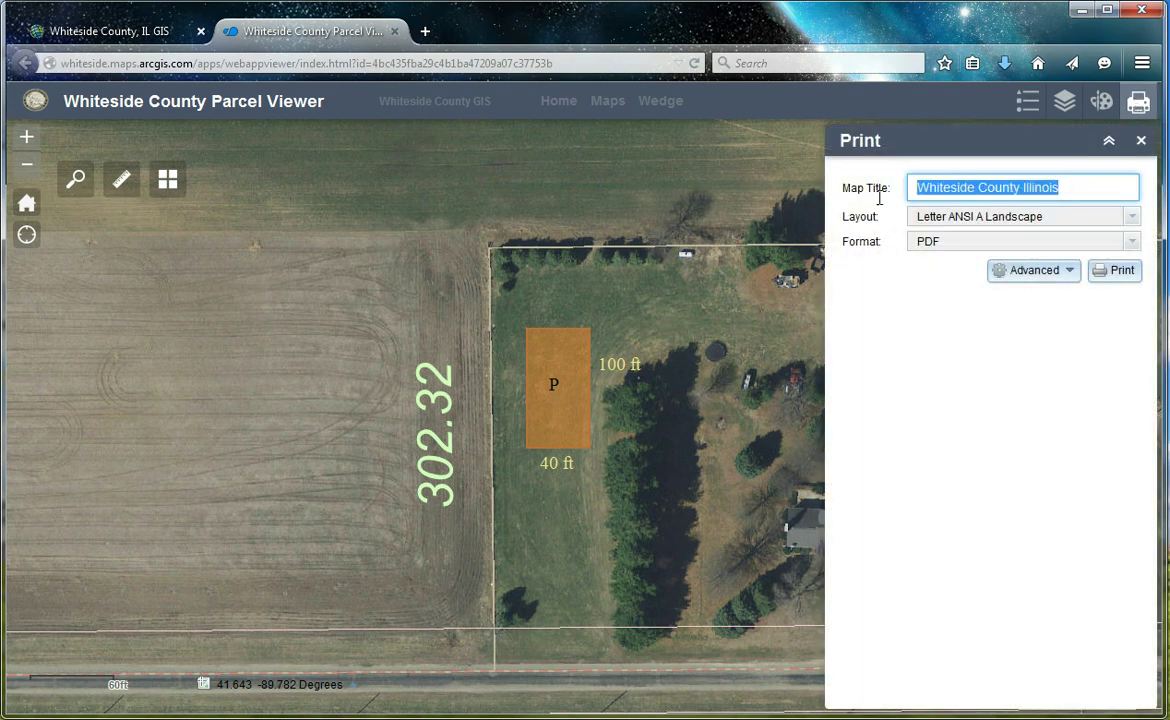
{"action": "type", "text": "Propose"}
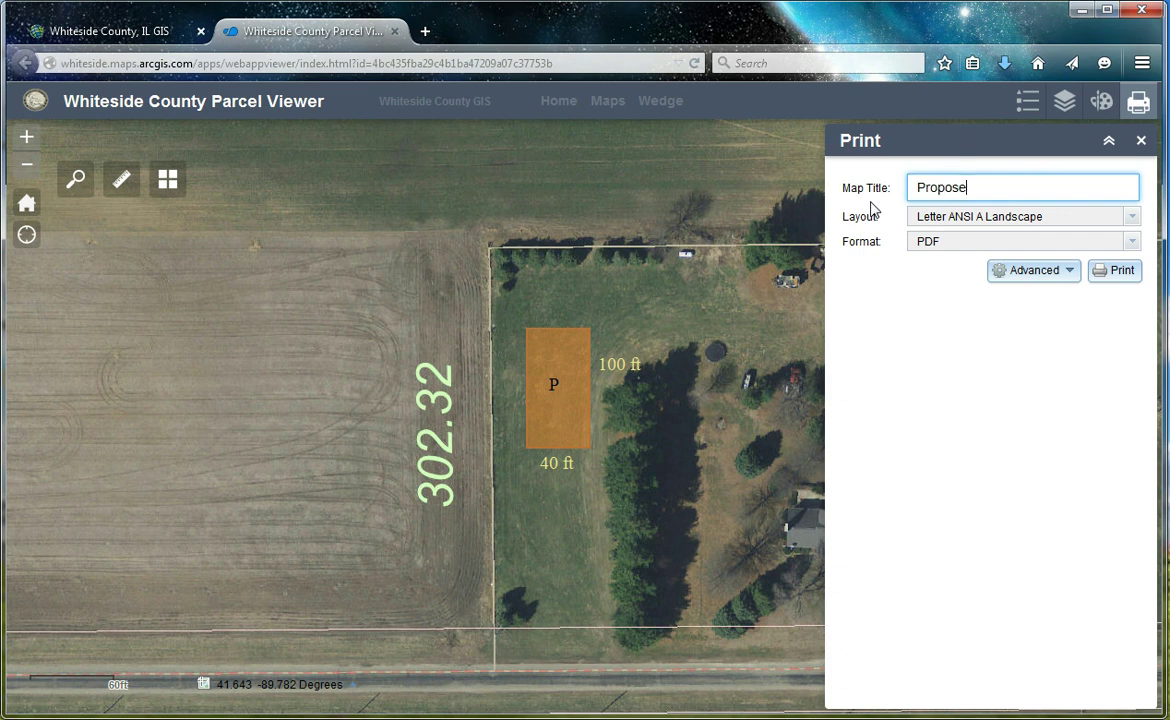
{"action": "type", "text": "d Location"}
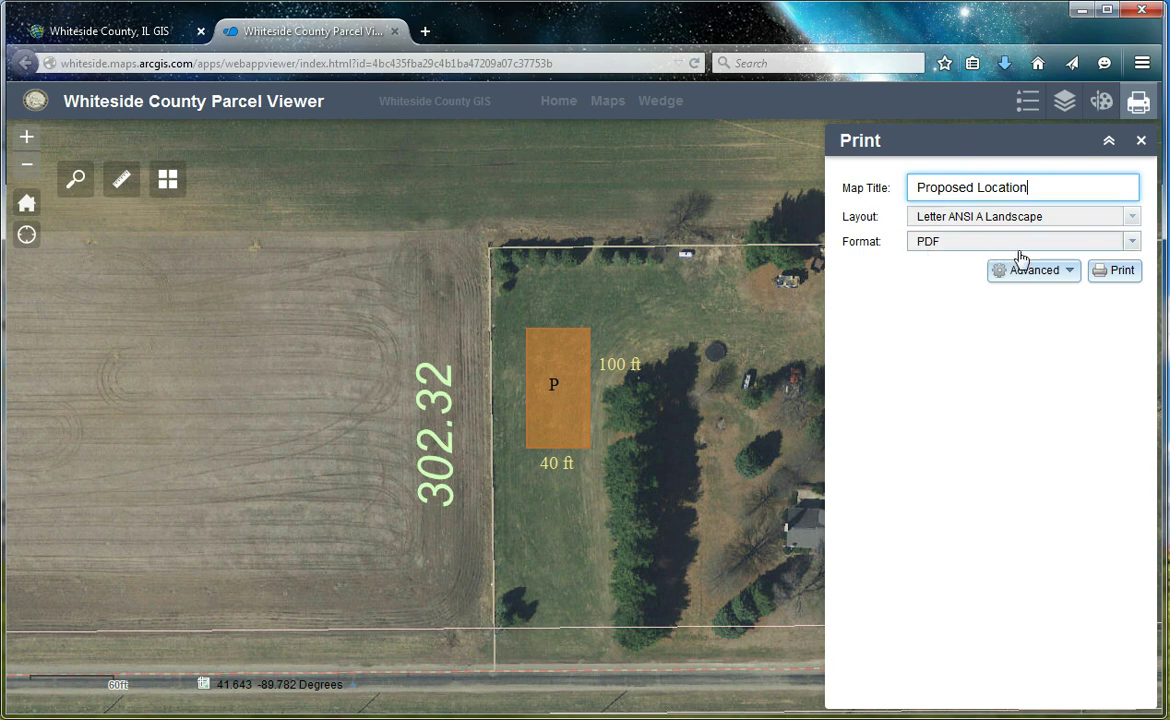
{"action": "left_click", "coordinate": [1103, 278]}
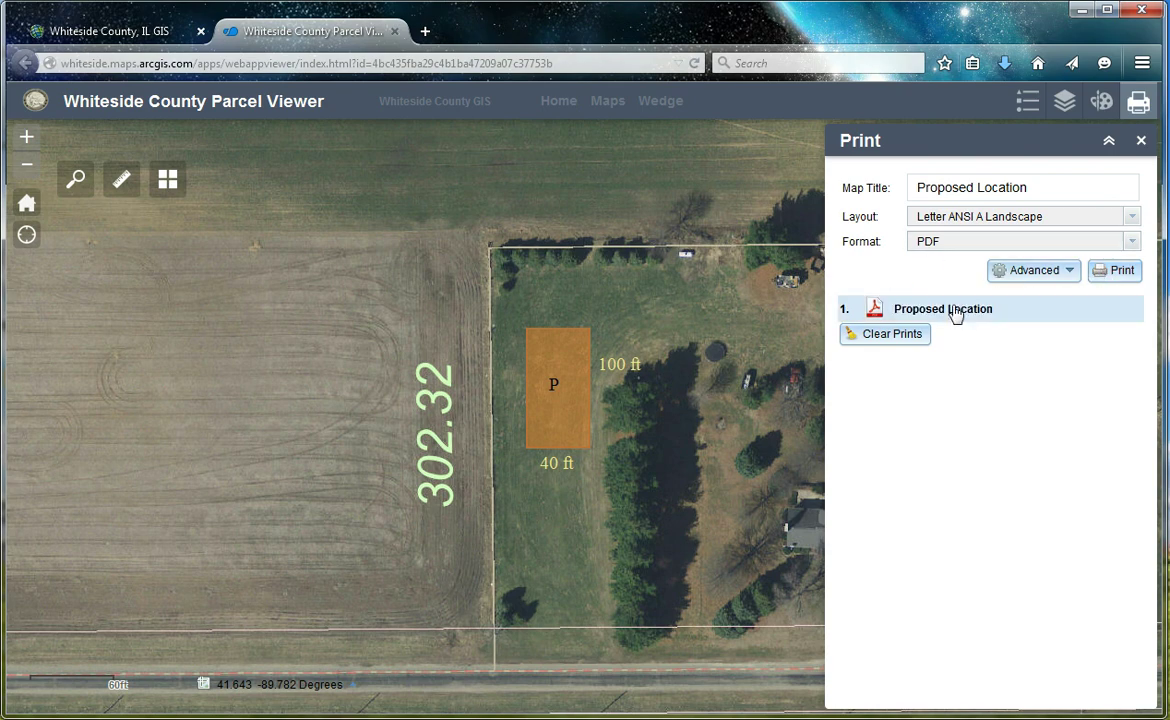
- View the "Proposed Location" PDF, close it, and close the print settings
{"action": "left_click", "coordinate": [956, 311]}
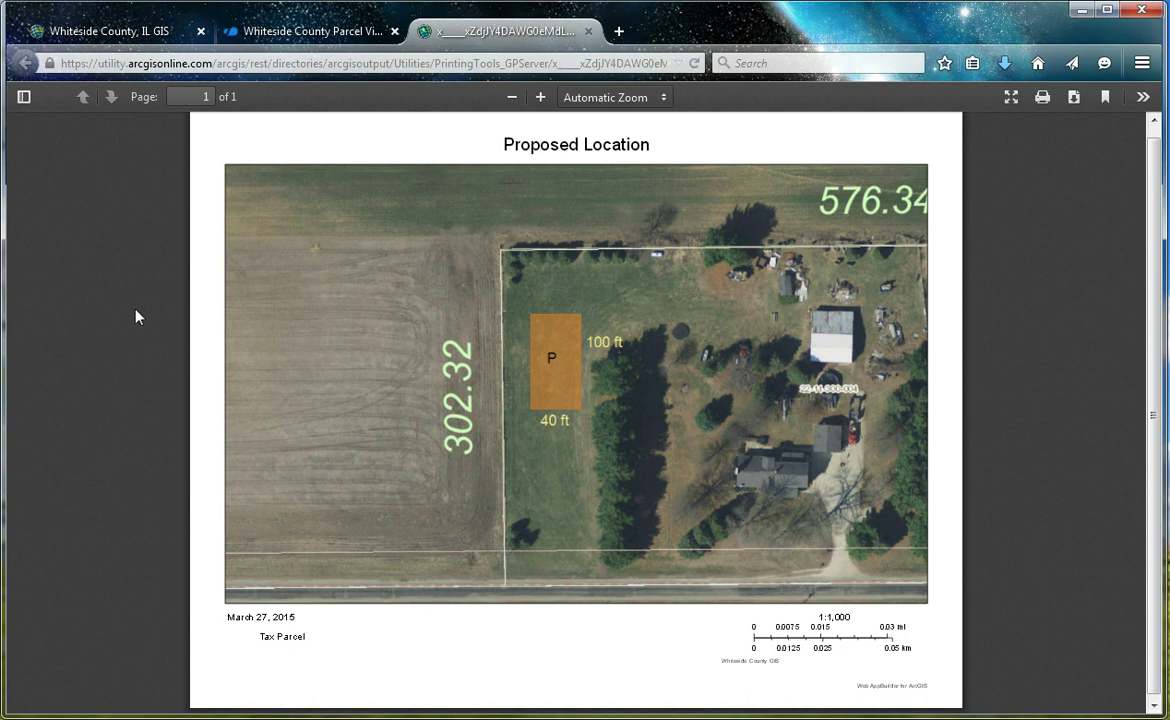
{"action": "left_click", "coordinate": [589, 32]}
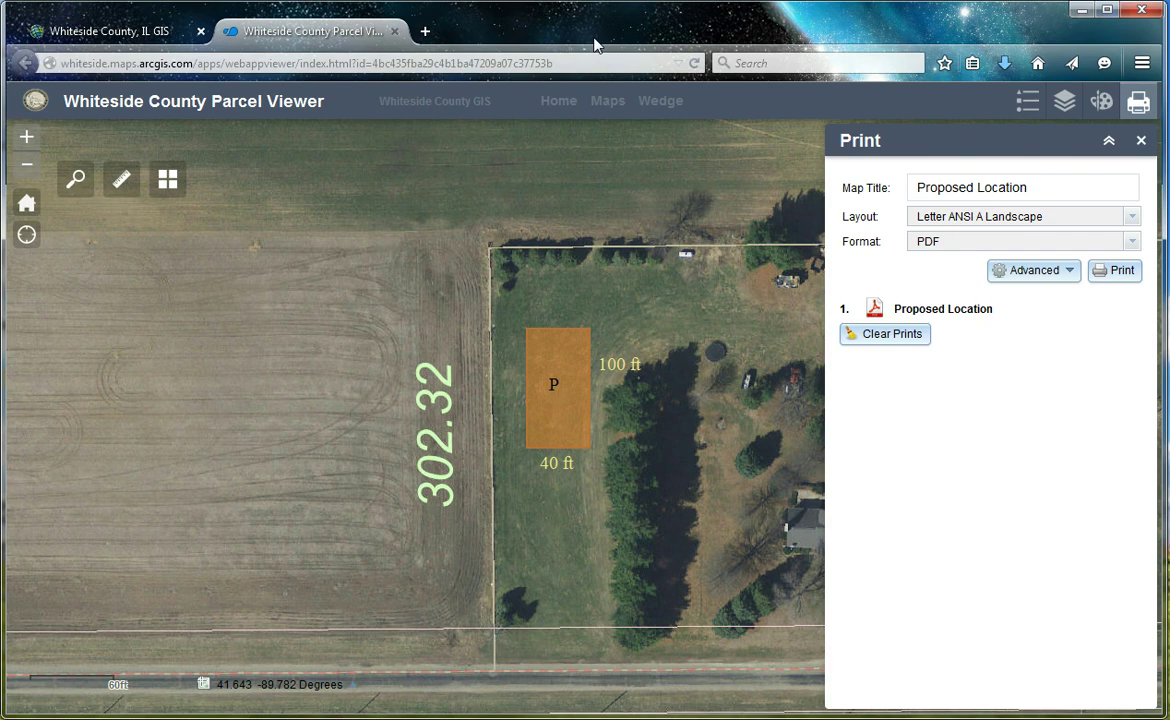
{"action": "left_click", "coordinate": [1141, 141]}
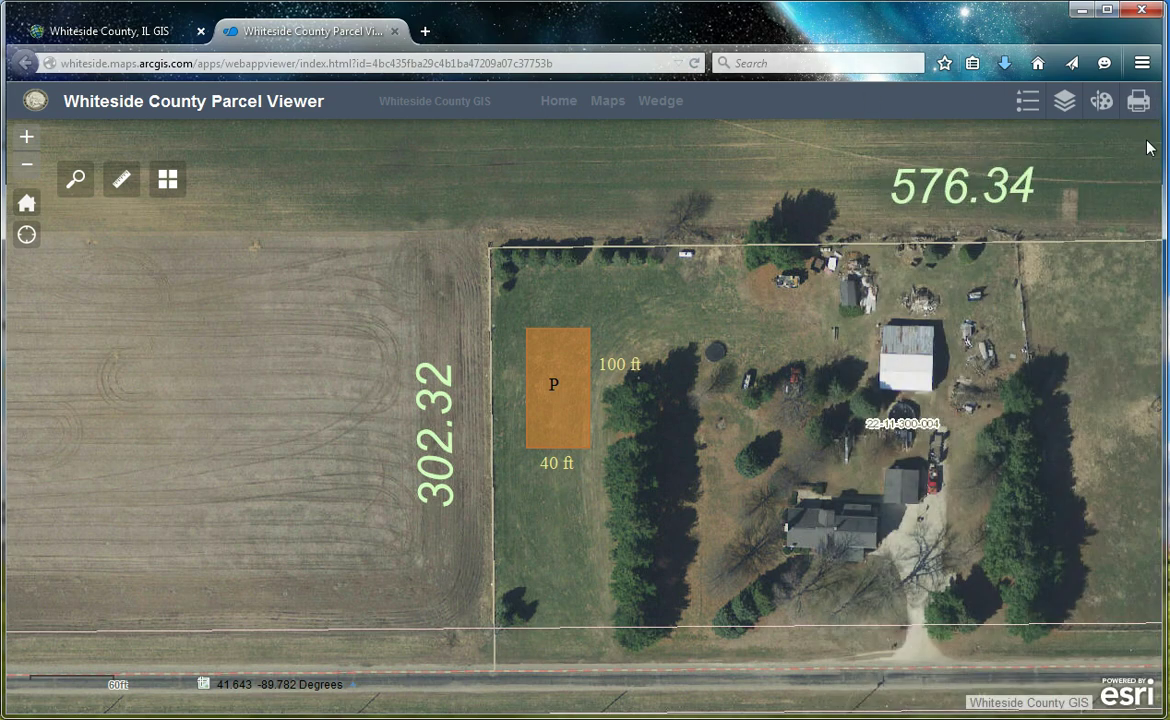
- Clear all drawn shapes and text labels from the map and close the drawing tools
{"action": "left_click", "coordinate": [1100, 110]}
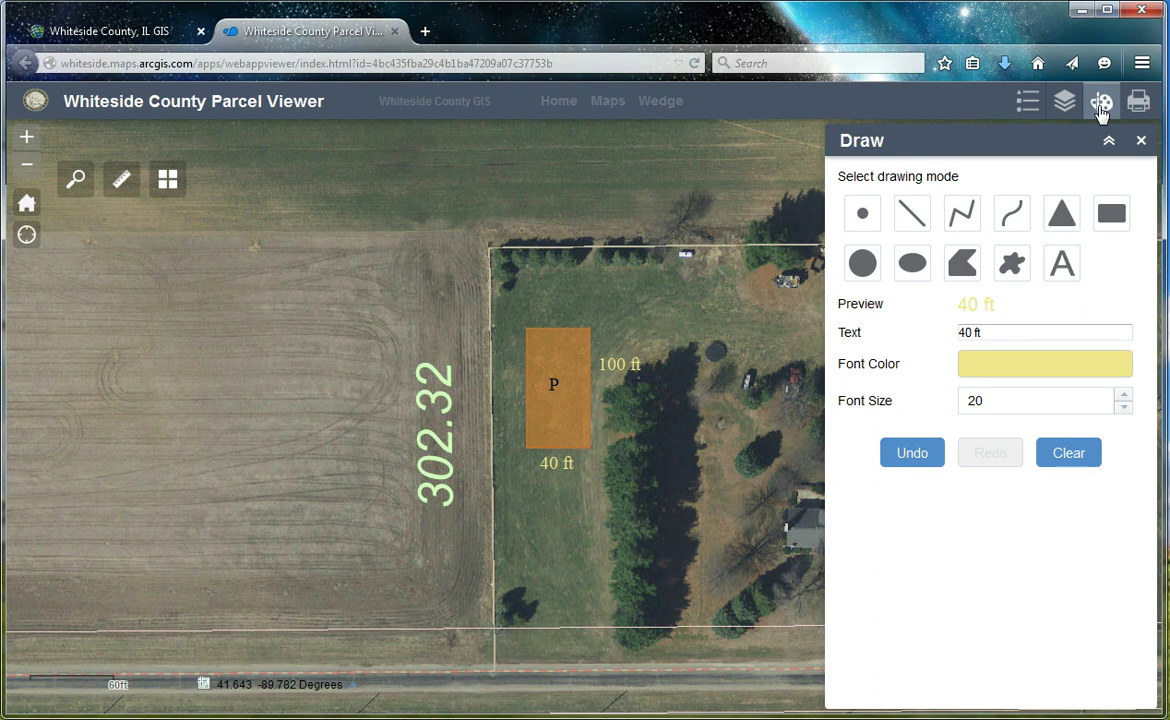
{"action": "left_click", "coordinate": [1078, 460]}
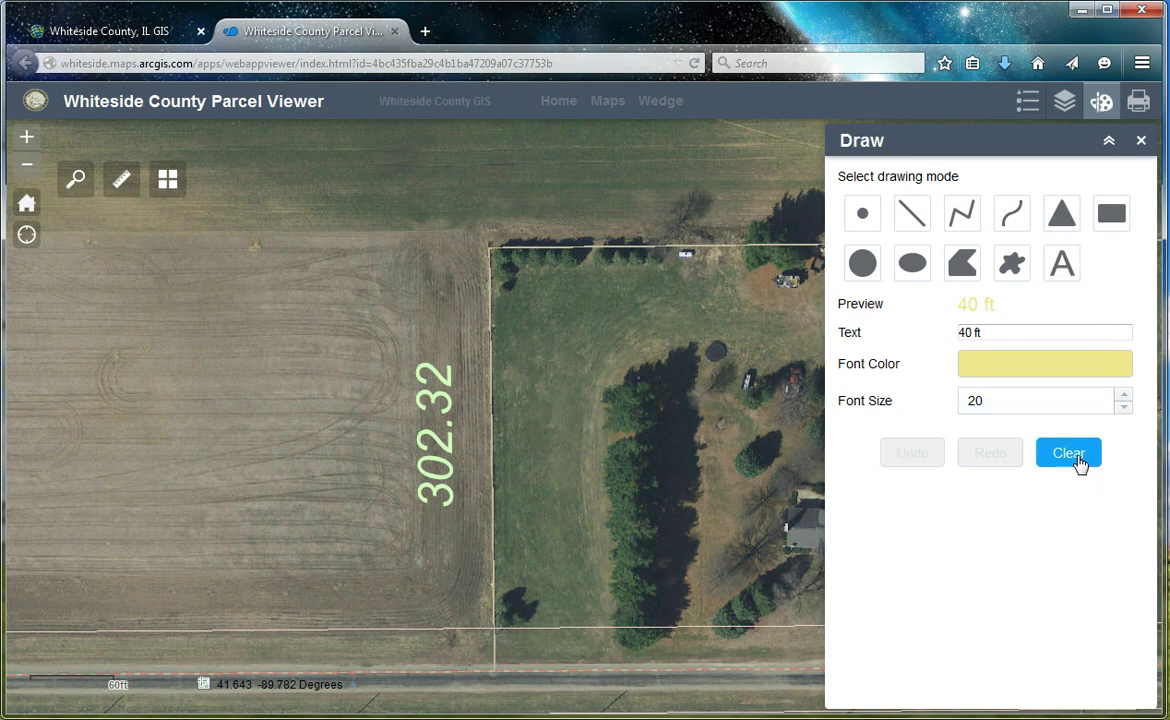
{"action": "left_click", "coordinate": [1141, 141]}
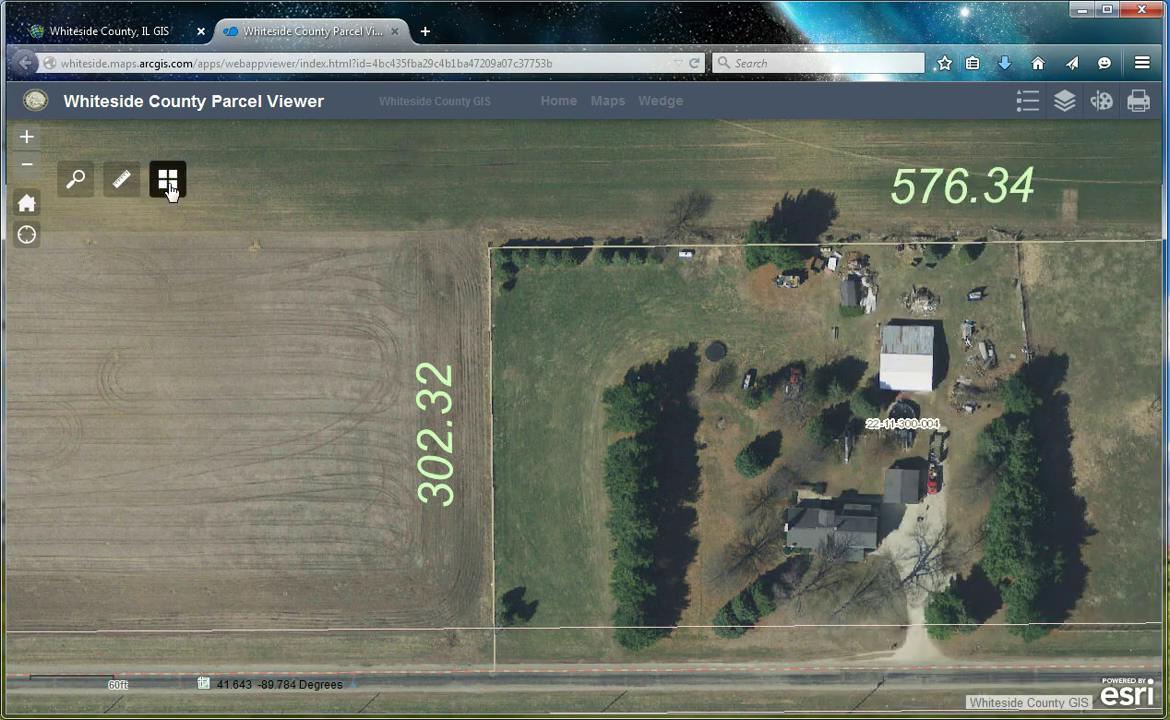
- Switch the aerial imagery to the light gray basemap and return the map to the full county extent
{"action": "left_click", "coordinate": [167, 179]}
{"action": "left_click", "coordinate": [410, 270]}
{"action": "left_click", "coordinate": [27, 203]}
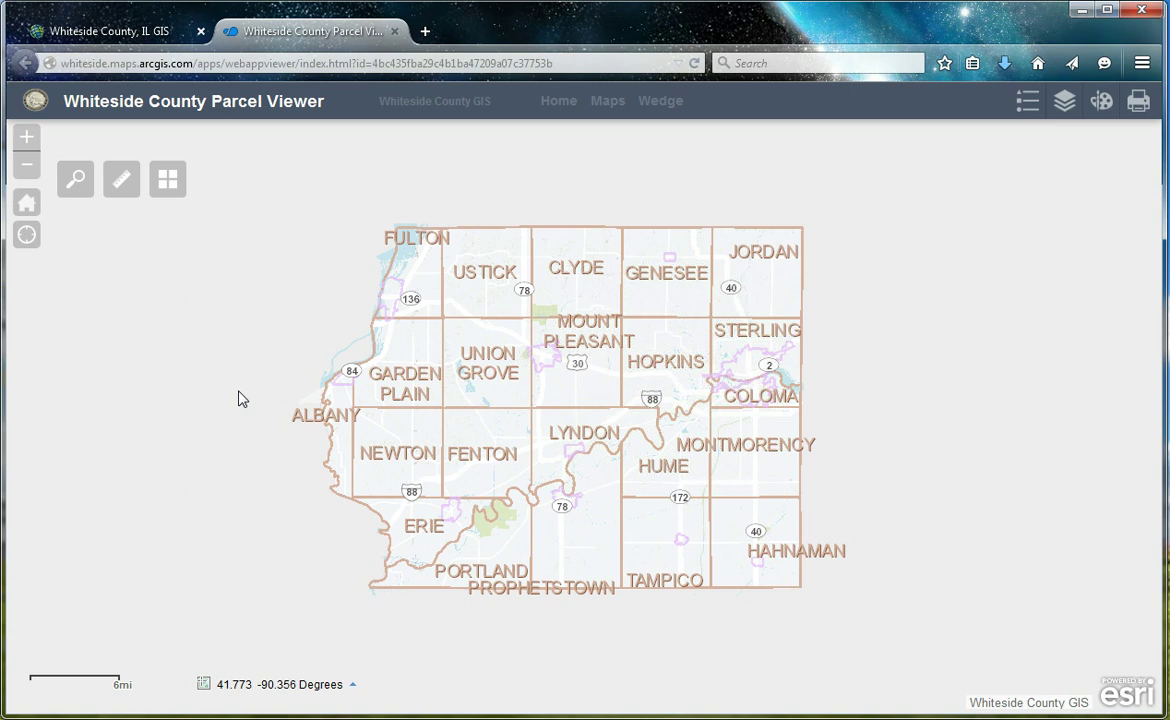
- Open the Whiteside County website through the viewer's Home link
{"action": "left_click", "coordinate": [559, 102]}
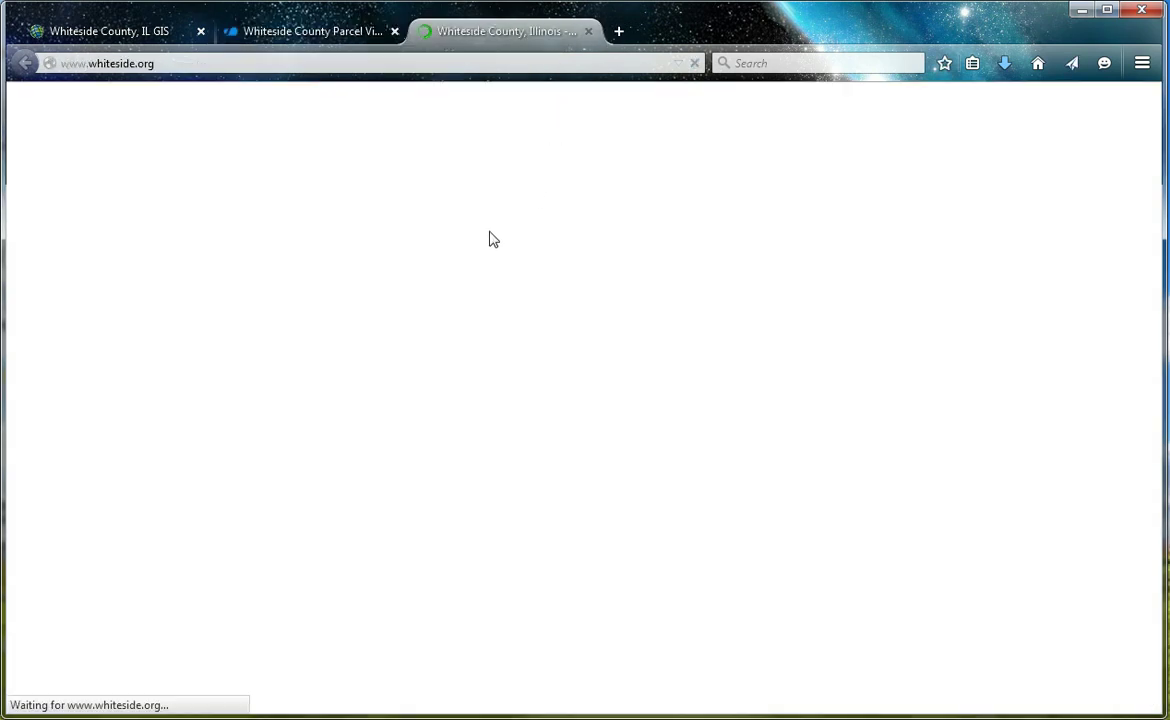